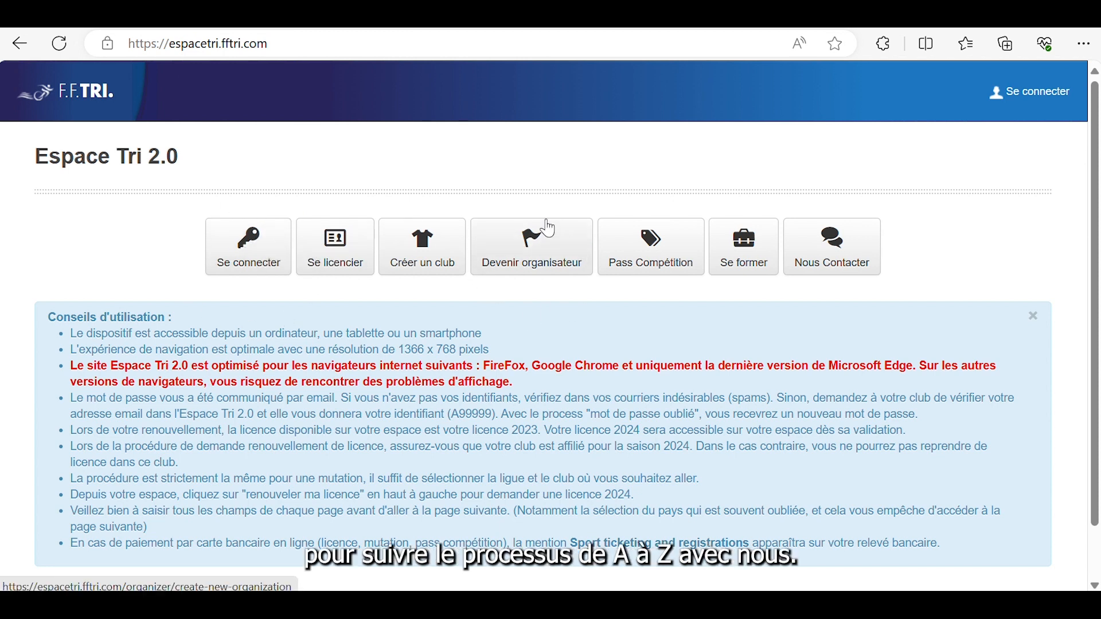
# Open the organiser registration form and set Type de structure to Club F.F.TRI
pyautogui.click(522, 252)
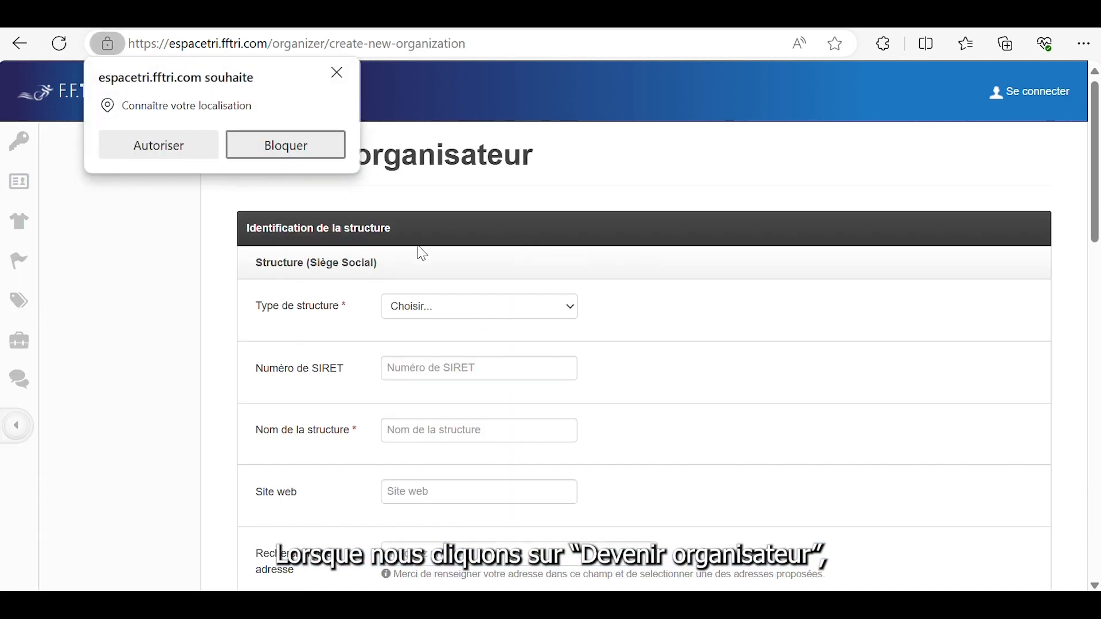
pyautogui.click(338, 73)
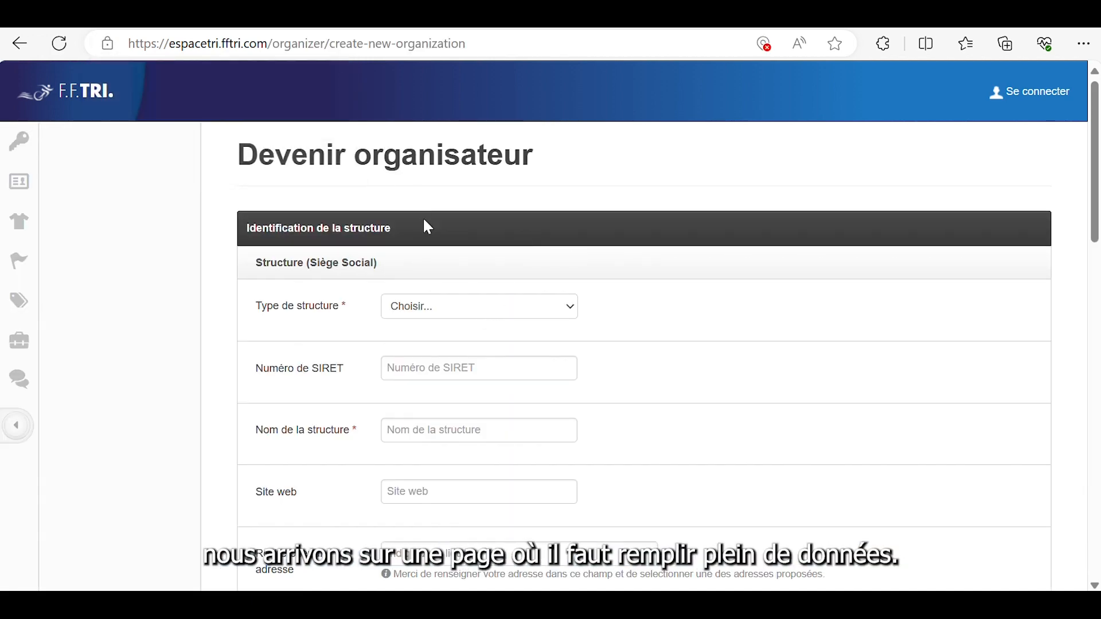
pyautogui.click(432, 308)
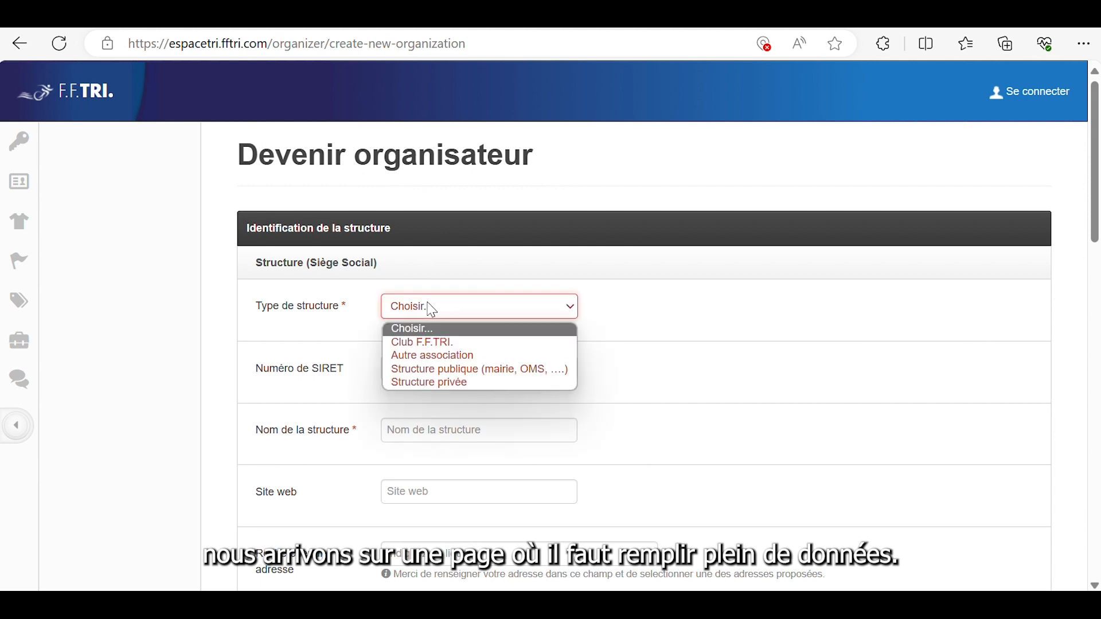
pyautogui.click(432, 344)
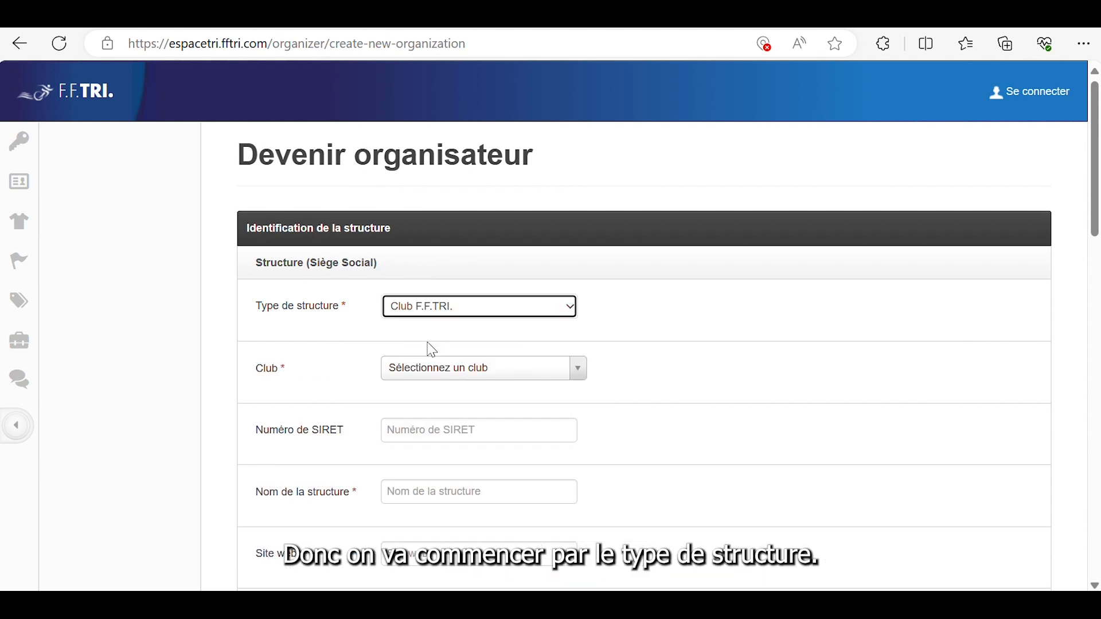
# Select the club PARIS SPORT CLUB and autofill the structure name Paris Sport Club with its details
pyautogui.click(431, 378)
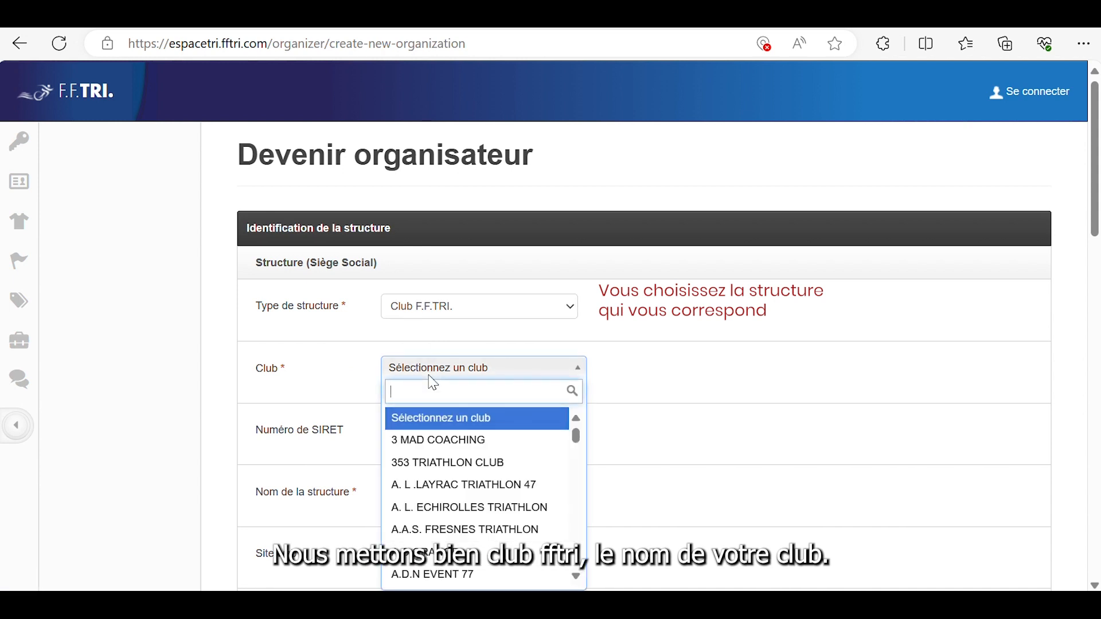
pyautogui.write('paris sp')
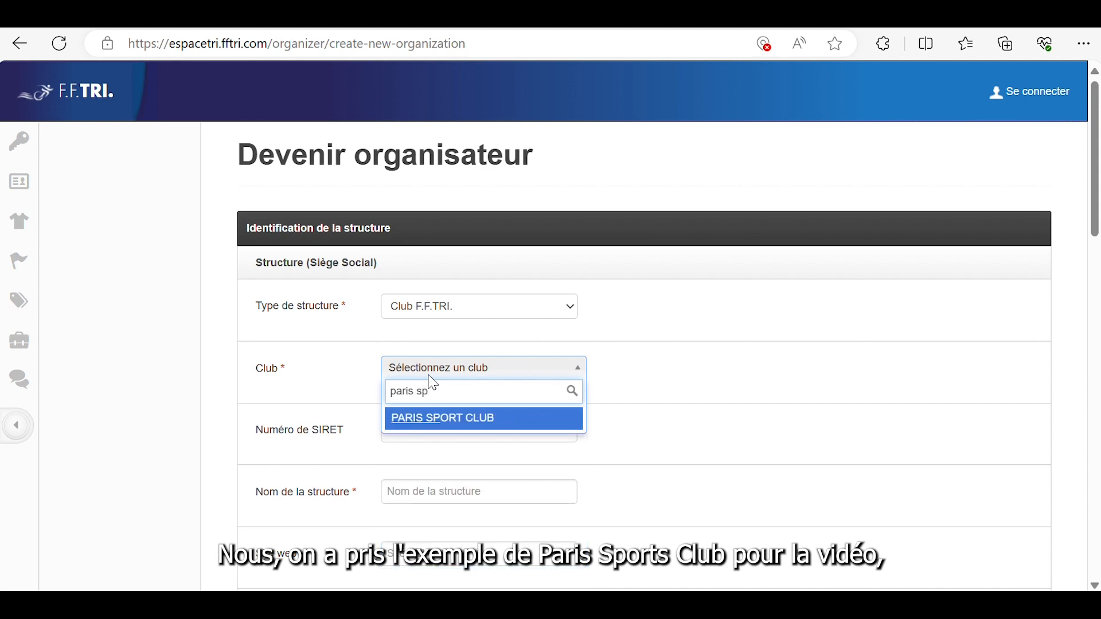
pyautogui.click(432, 420)
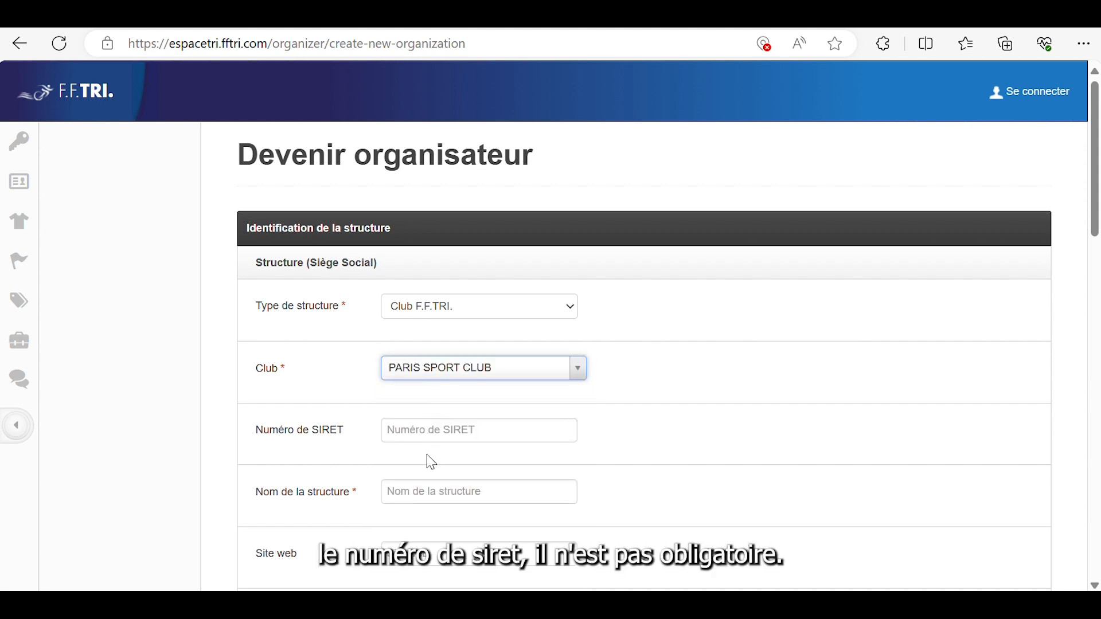
pyautogui.click(430, 492)
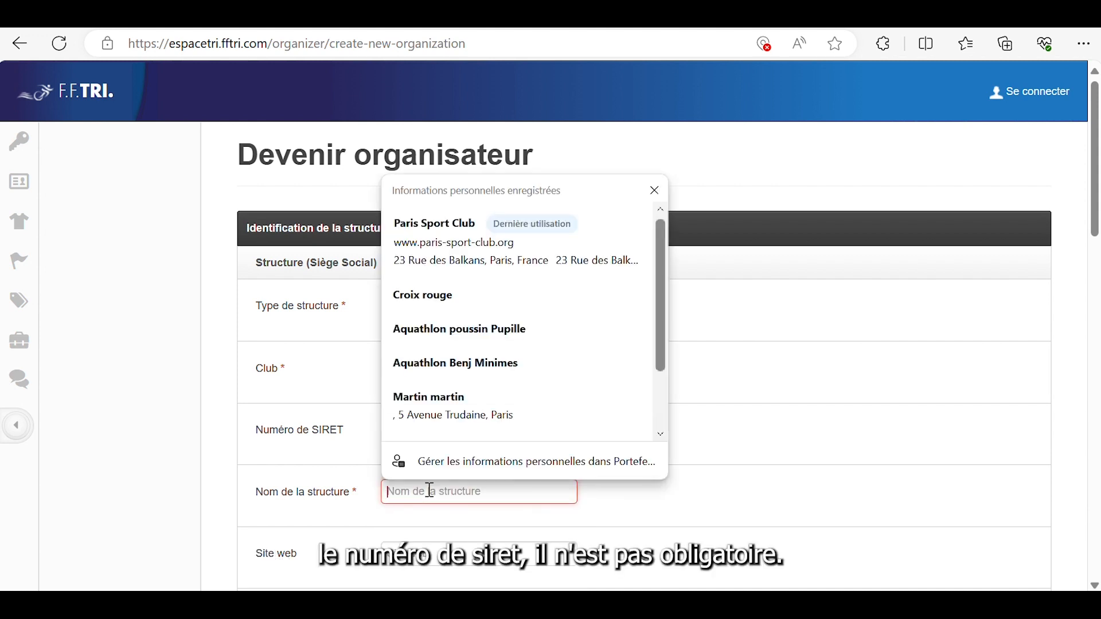
pyautogui.write('Par')
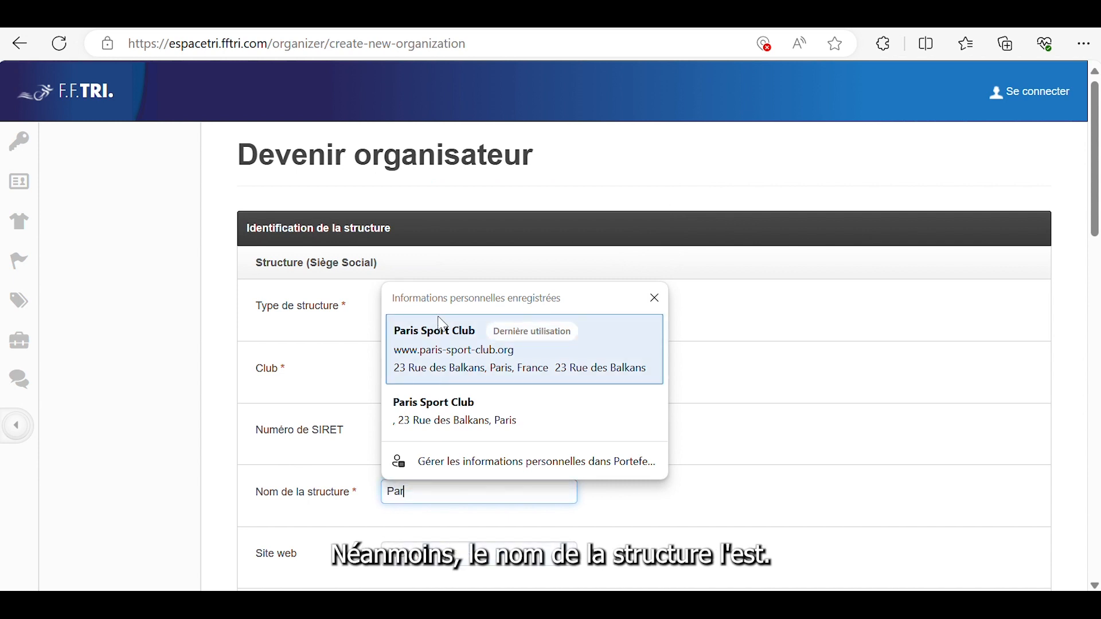
pyautogui.click(441, 344)
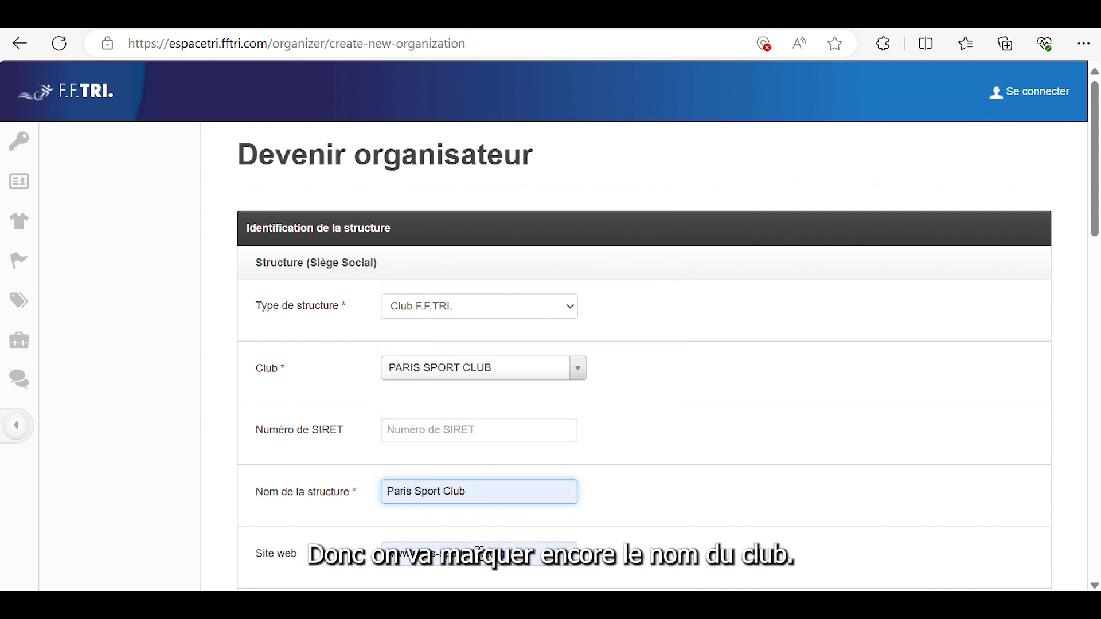
pyautogui.scroll(-2, 442, 553)
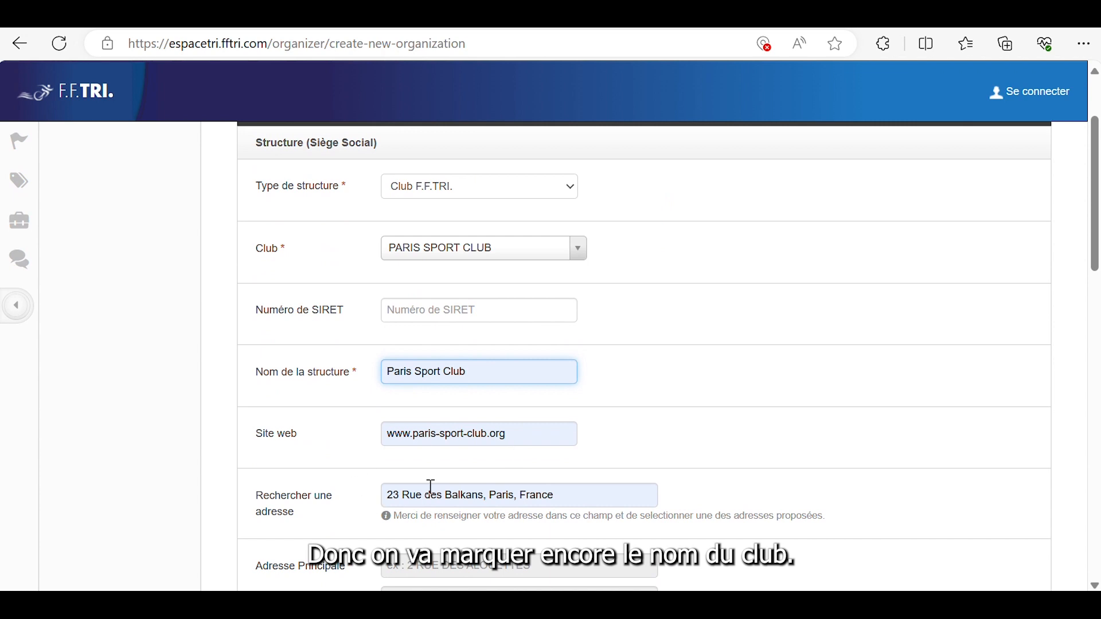
# Set 'J'autorise toutes les ligues à se connecter' to OUI and save the organiser form
pyautogui.scroll(-5, 511, 528)
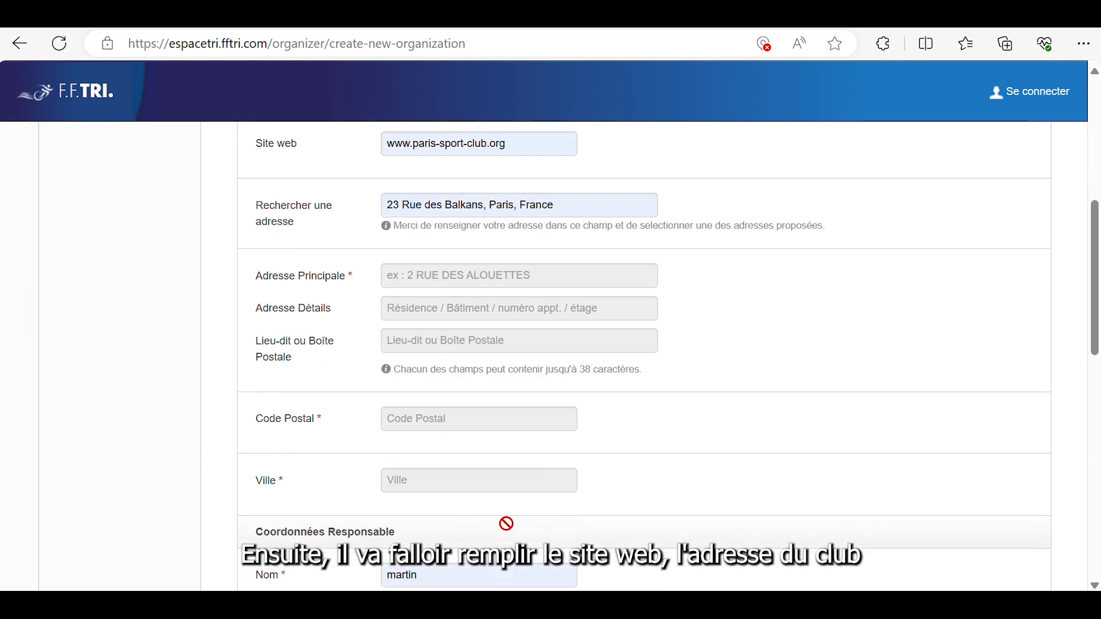
pyautogui.scroll(-5, 448, 350)
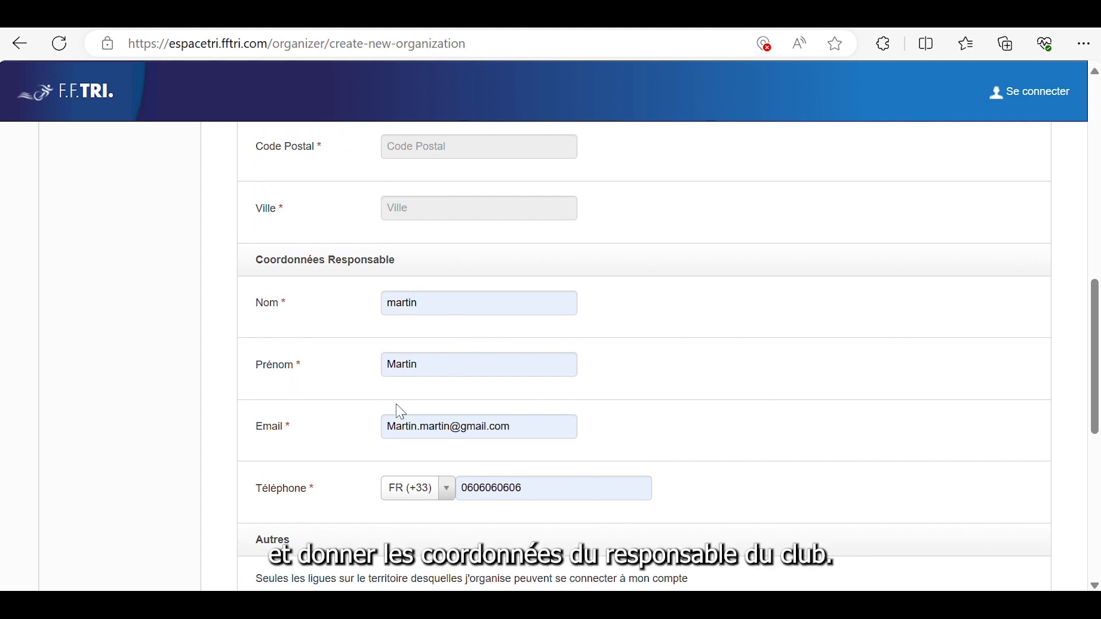
pyautogui.scroll(-2, 484, 457)
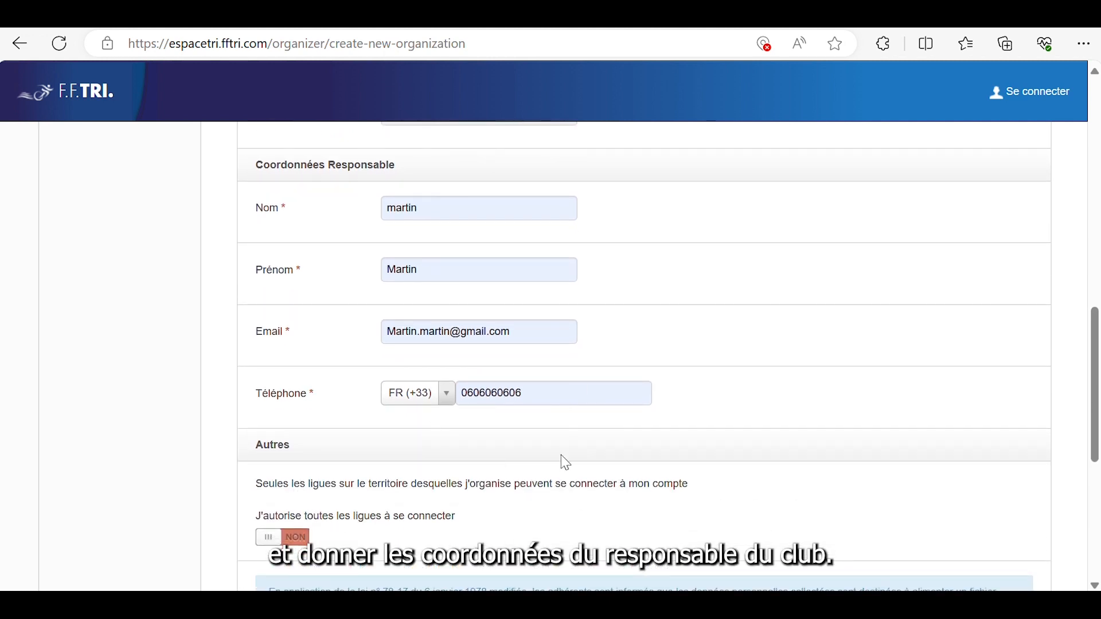
pyautogui.scroll(-1, 563, 459)
pyautogui.scroll(-3, 561, 453)
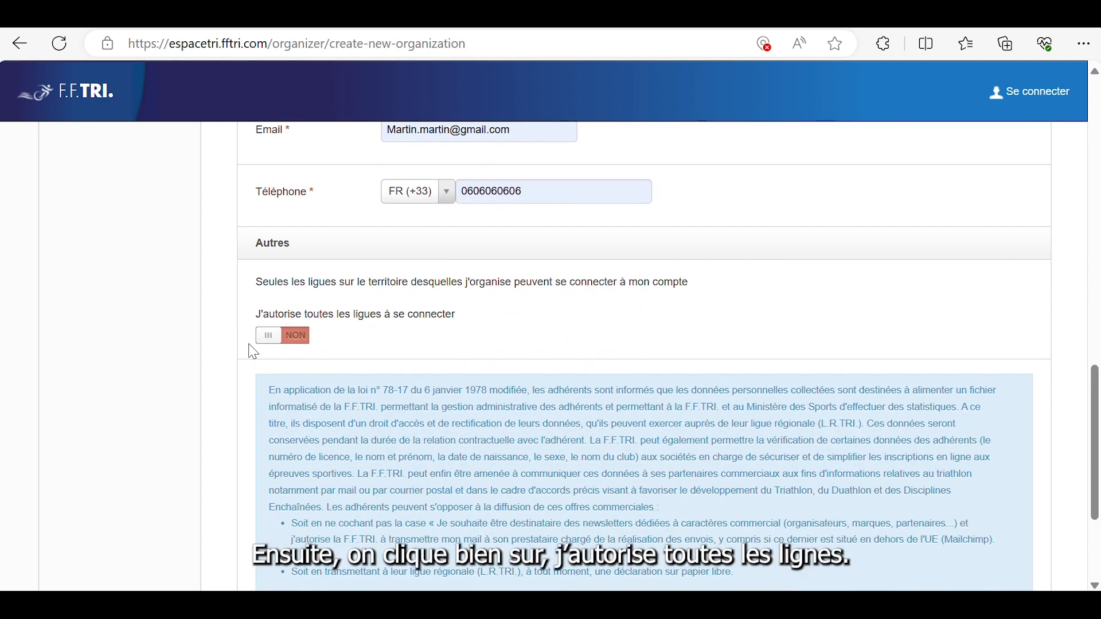
pyautogui.click(268, 344)
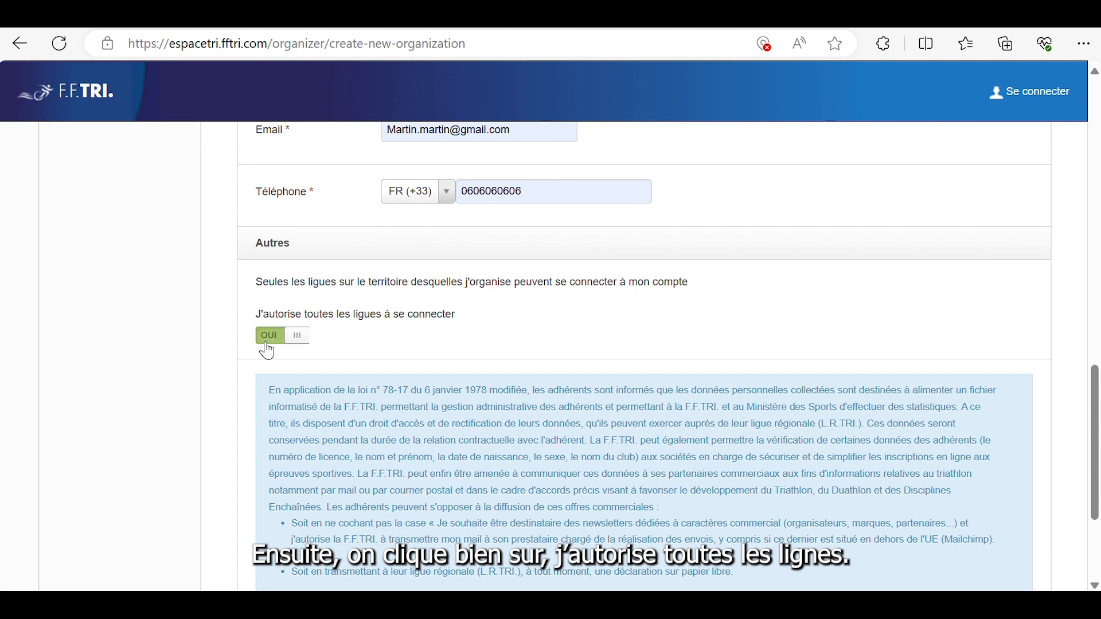
pyautogui.scroll(-3, 389, 305)
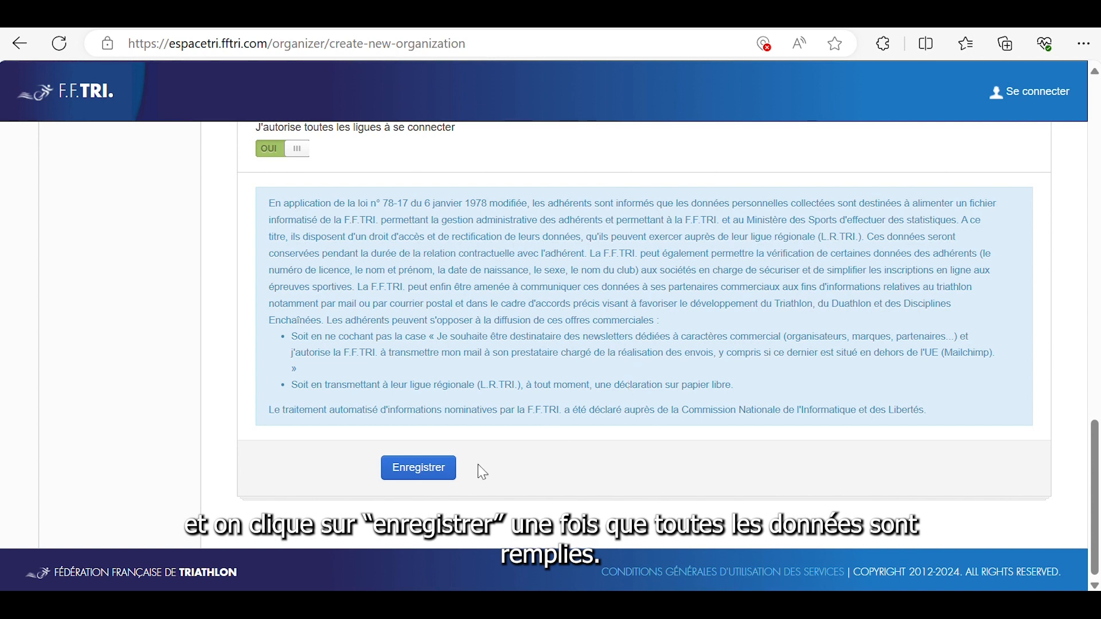
pyautogui.click(420, 469)
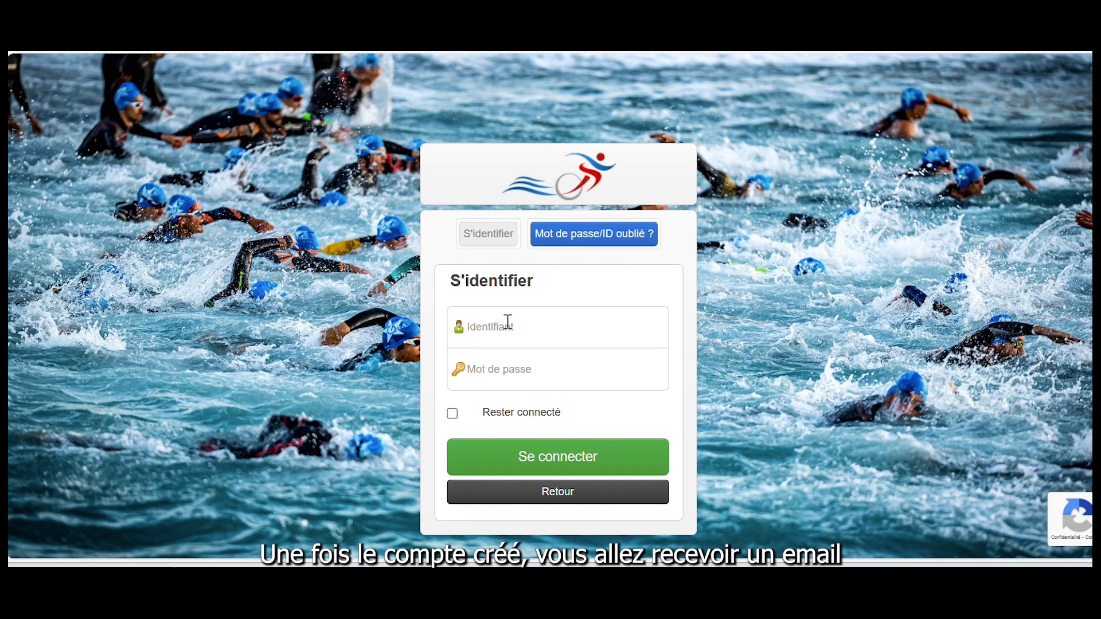
# Log in on the S'identifier page with the organiser identifier and password
pyautogui.click(508, 324)
pyautogui.write('o')
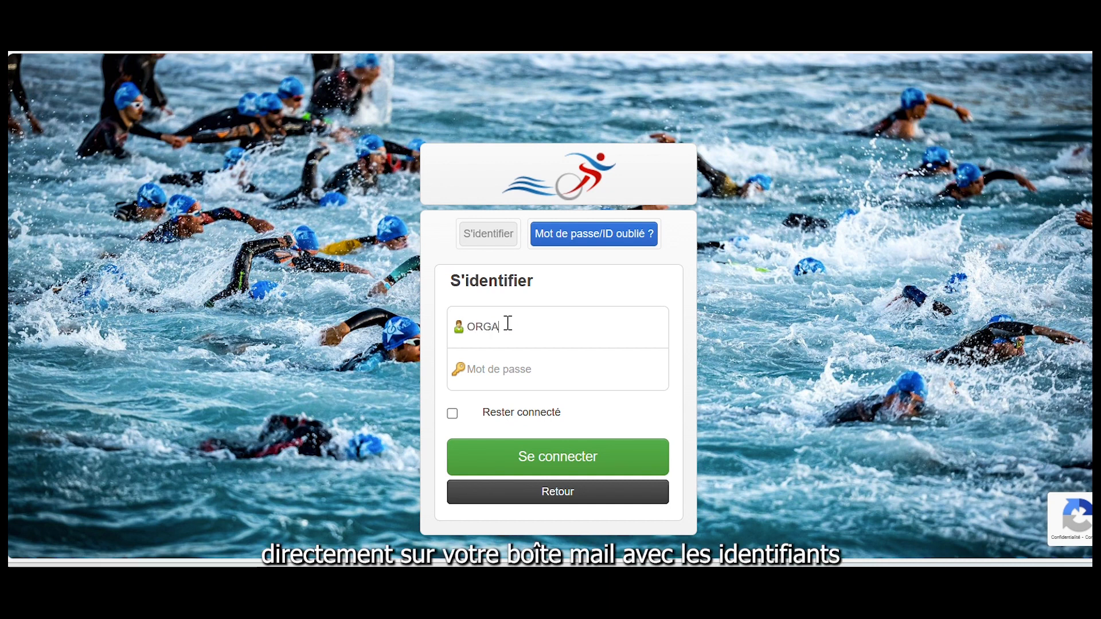
pyautogui.write('RGA')
pyautogui.write('01')
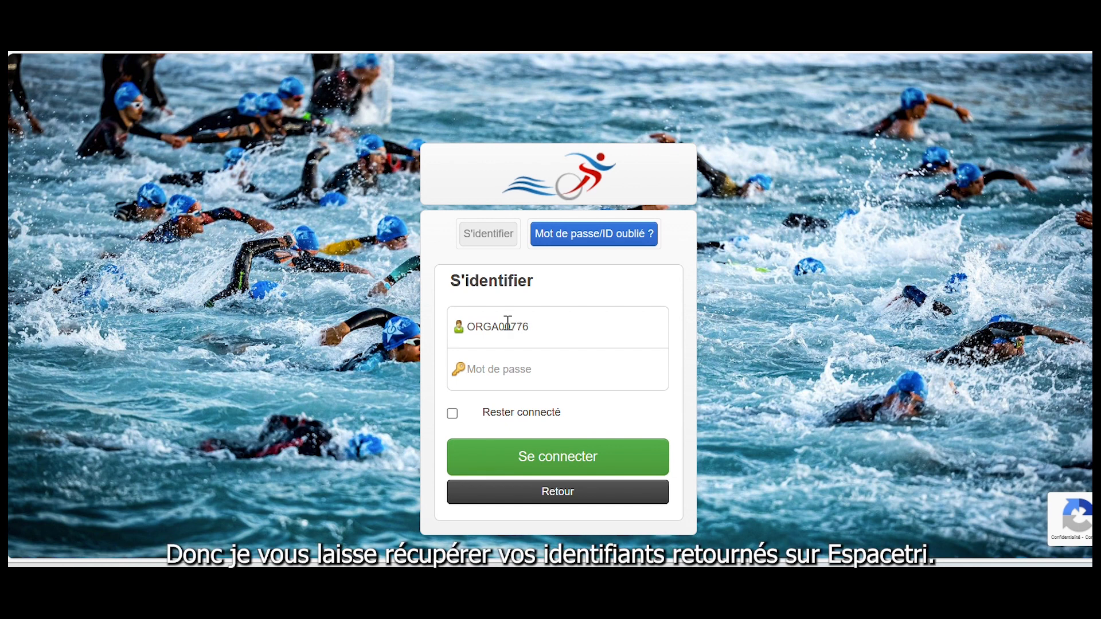
pyautogui.write('***')
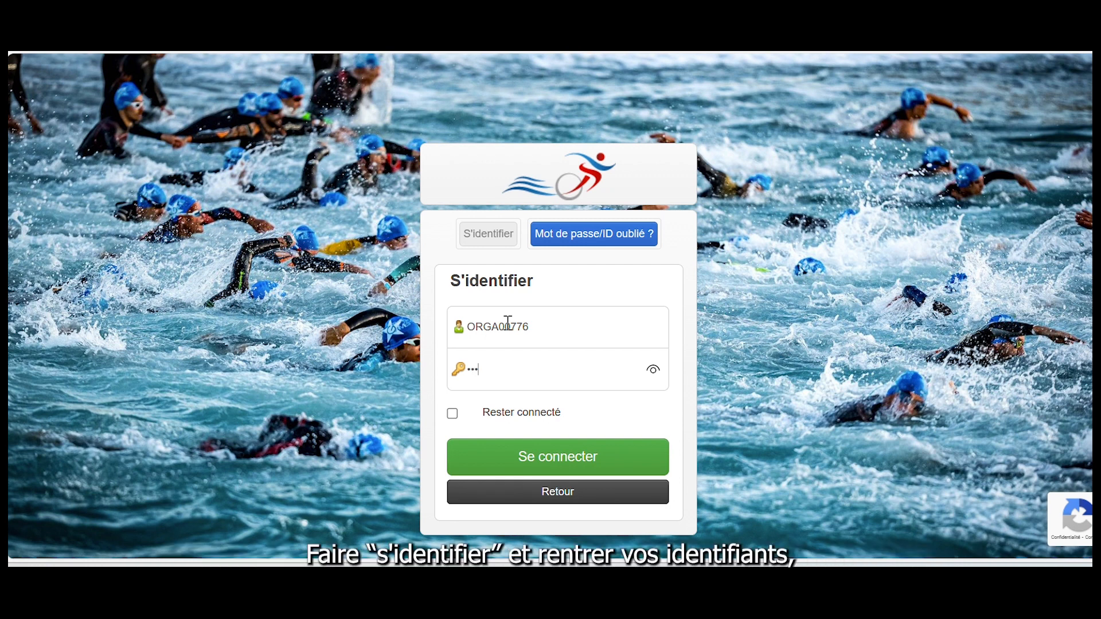
pyautogui.write('**')
pyautogui.click(542, 474)
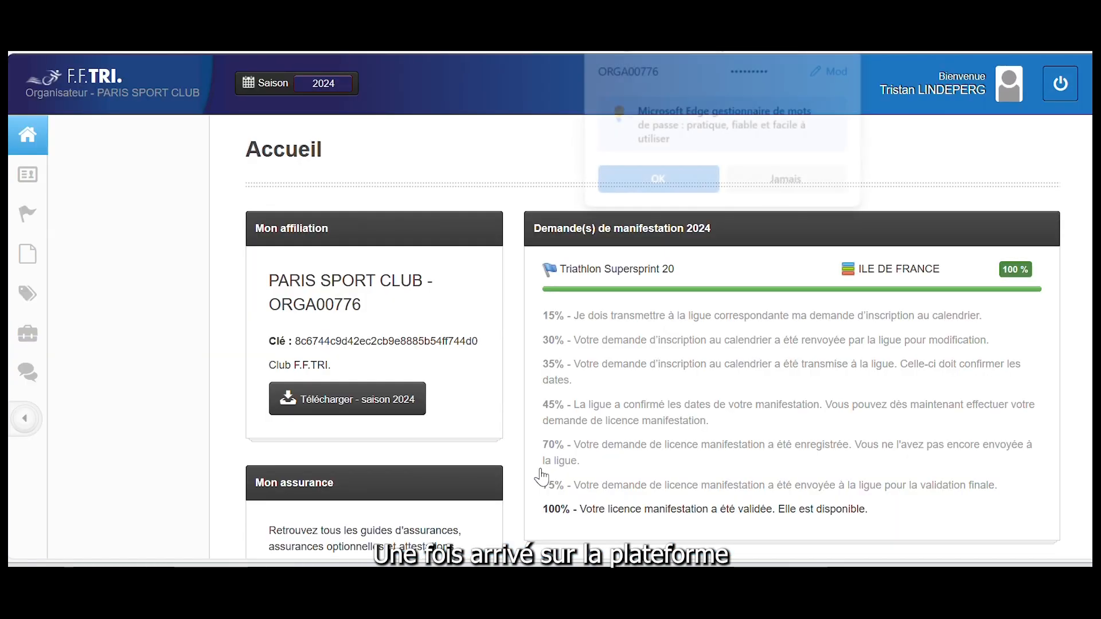
# Start a new event named 'Aquathlon de la piscine verte 2024'
pyautogui.click(29, 226)
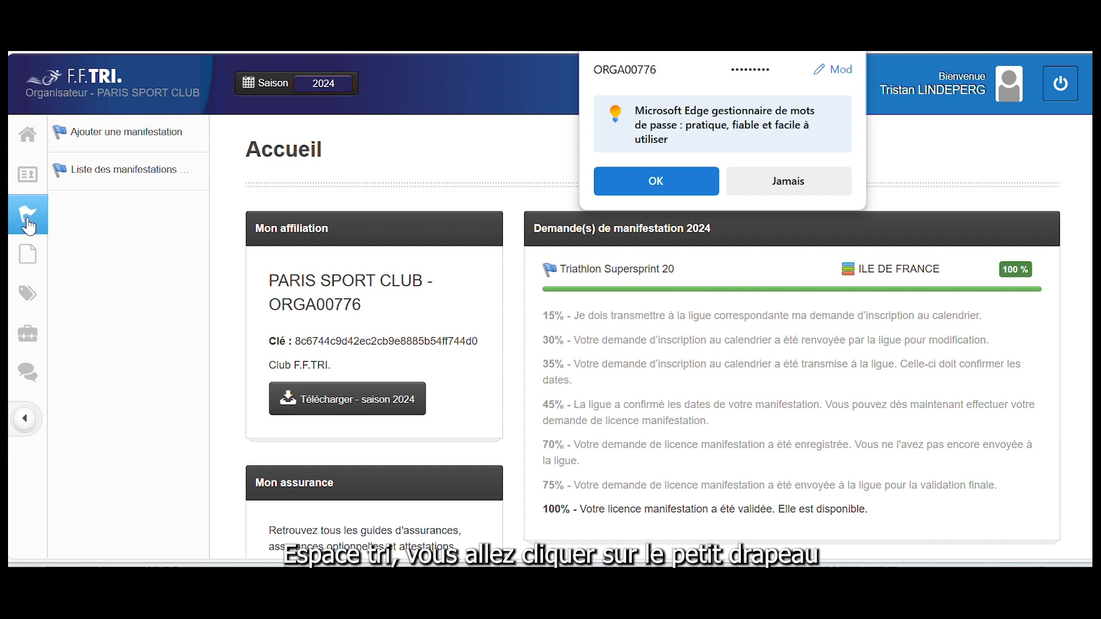
pyautogui.click(88, 141)
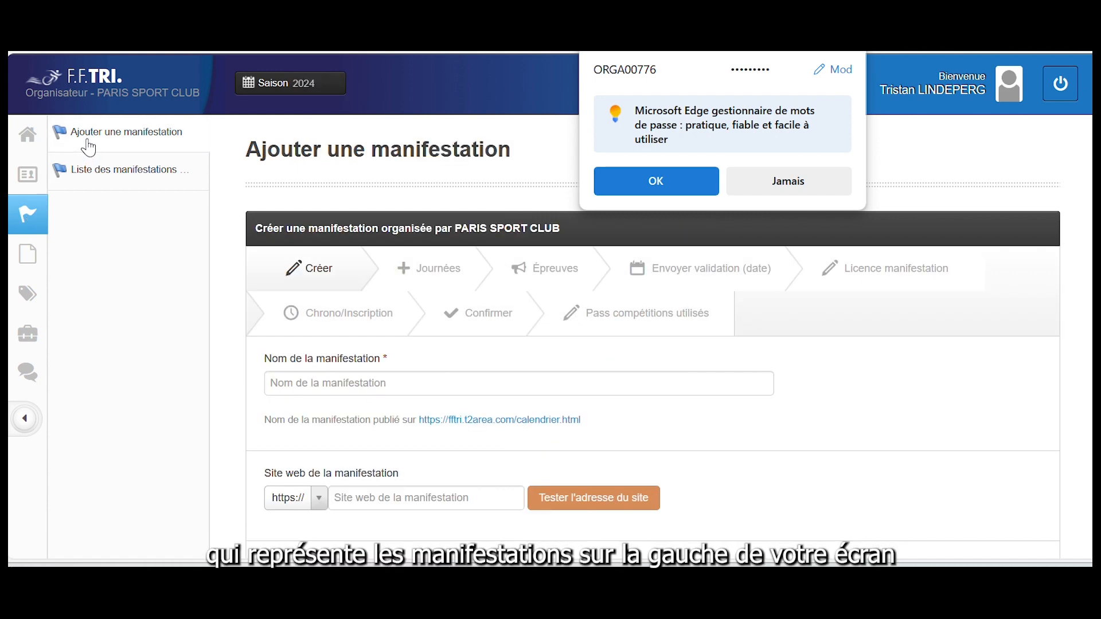
pyautogui.click(276, 380)
pyautogui.write('A')
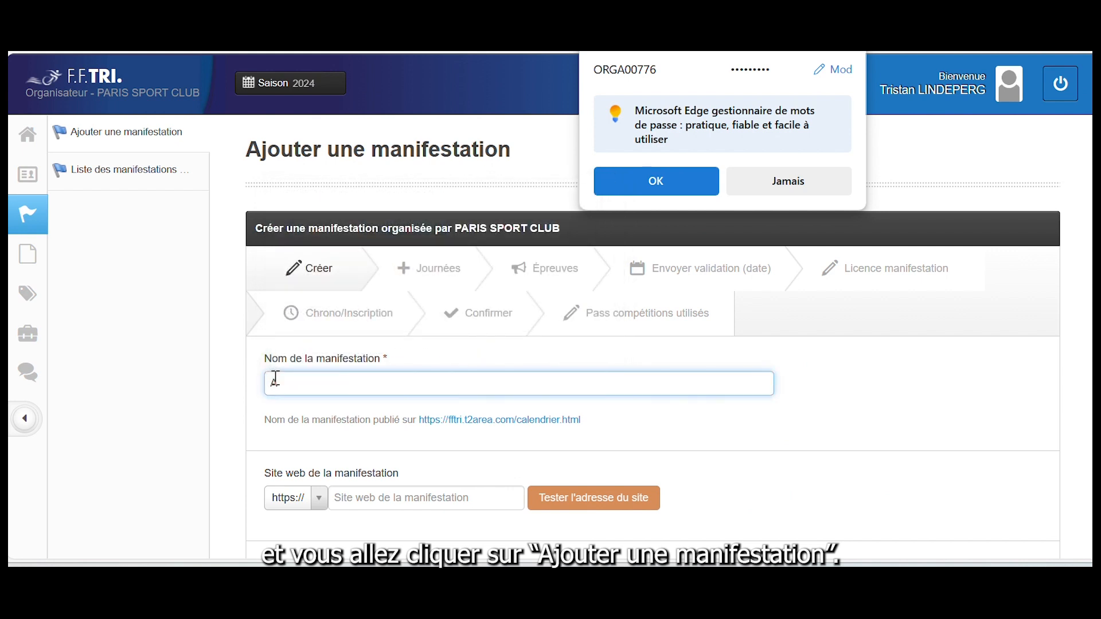
pyautogui.write('quathlon de la piscinb')
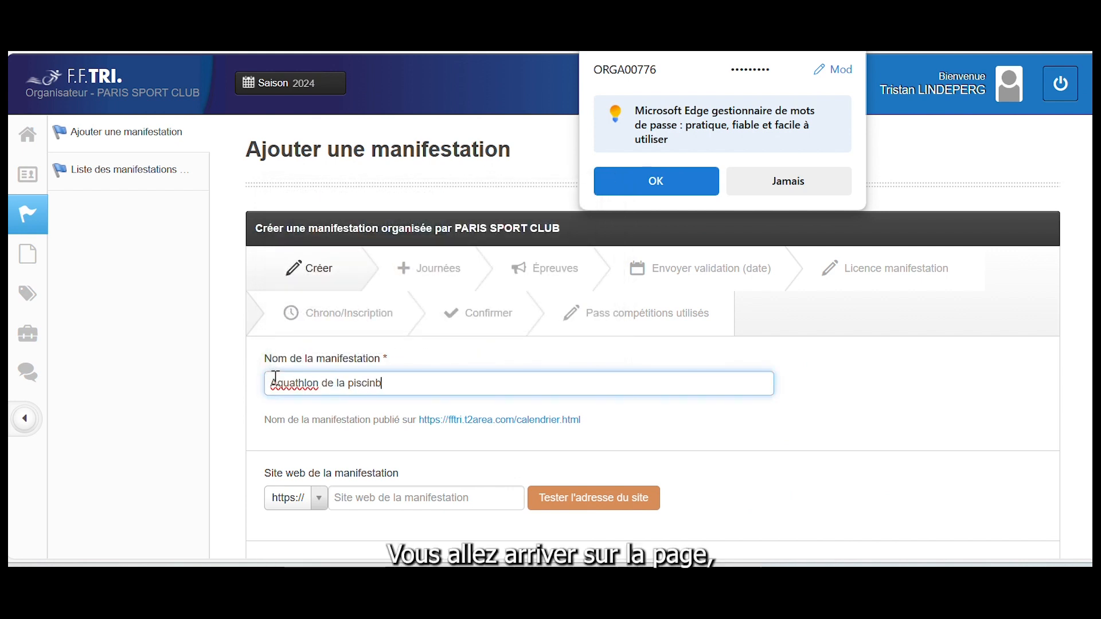
pyautogui.press('BackSpace')
pyautogui.write('e verte 2024')
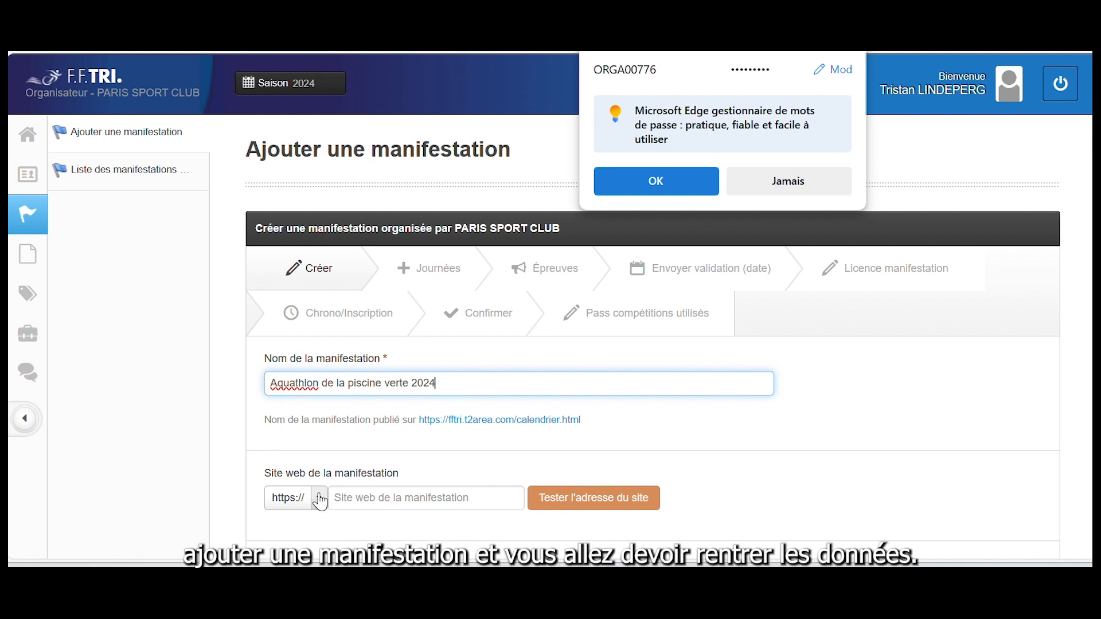
pyautogui.click(347, 497)
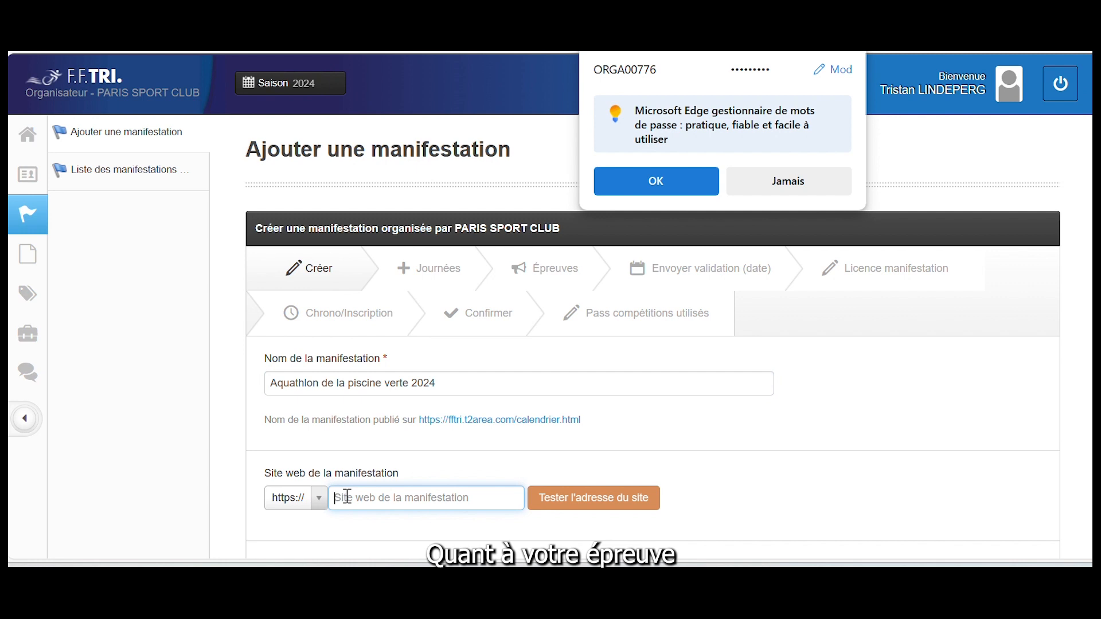
pyautogui.write('aquapiscineverte')
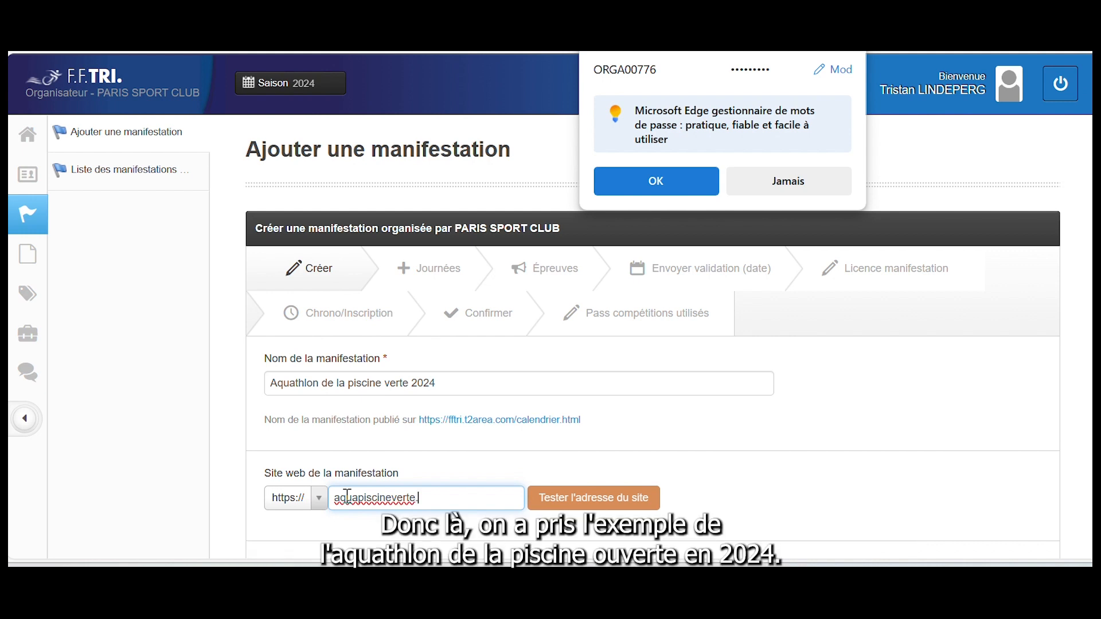
pyautogui.write('.com')
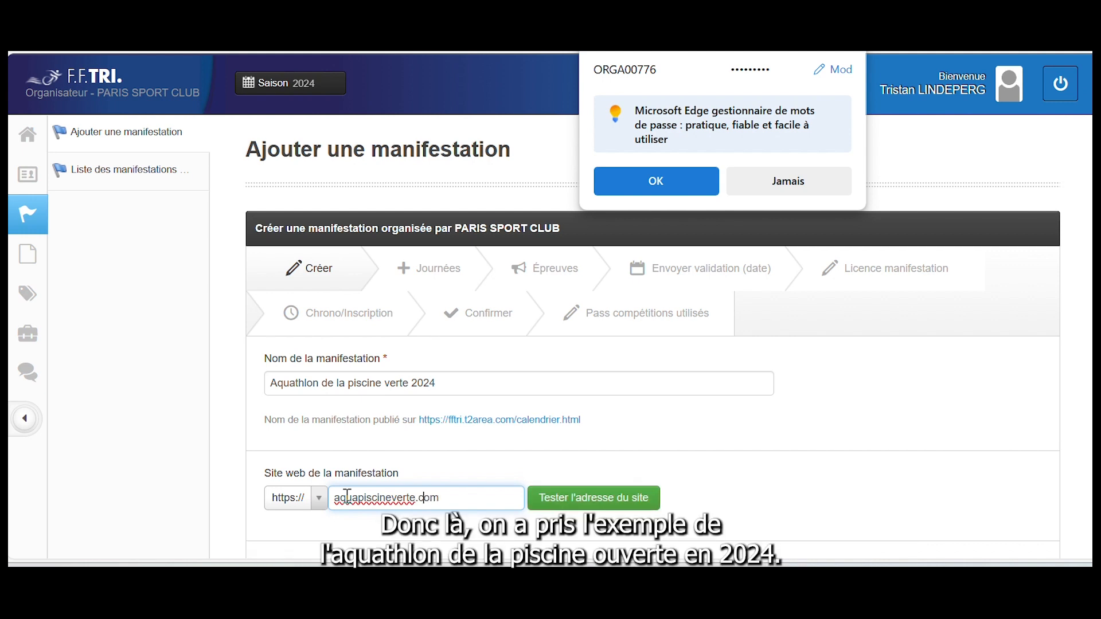
pyautogui.write('www.')
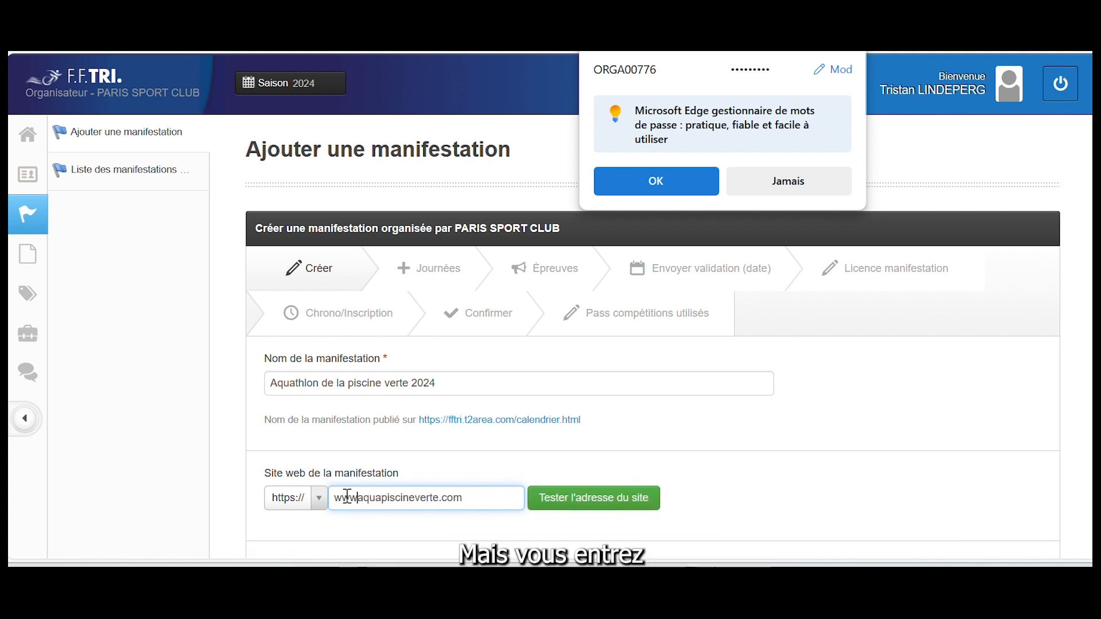
# Set the event's league to ILE DE FRANCE
pyautogui.scroll(-2, 348, 496)
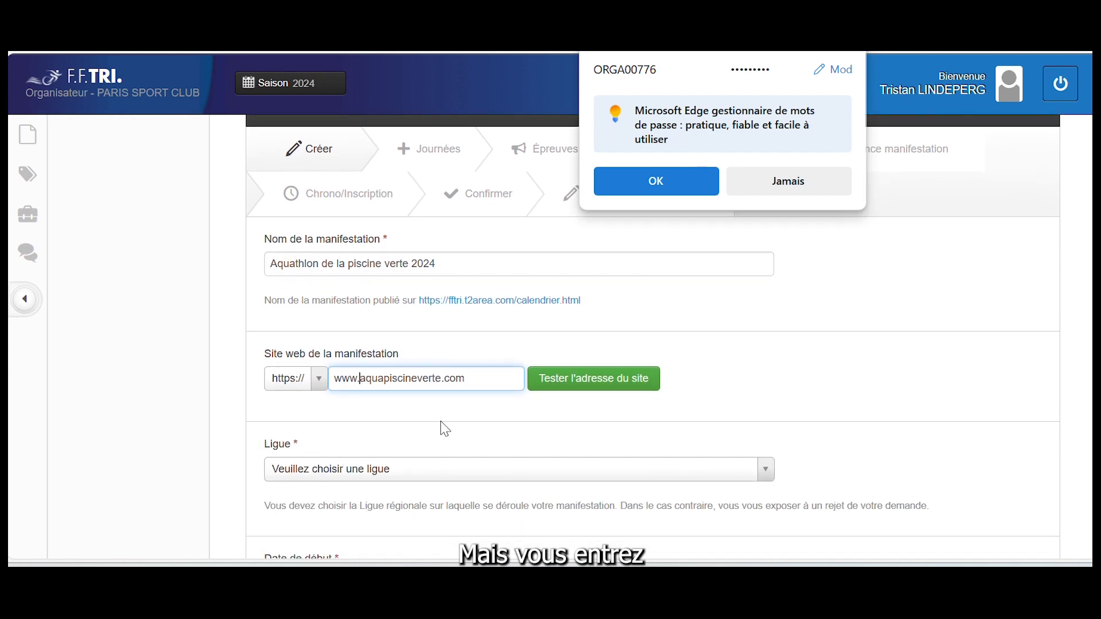
pyautogui.scroll(-1, 654, 399)
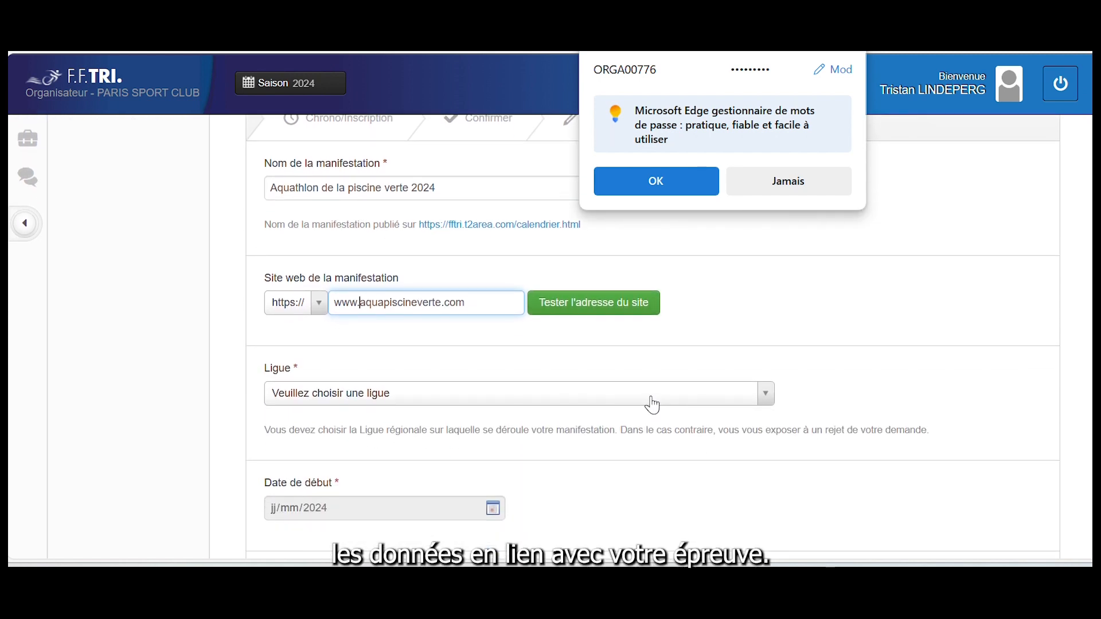
pyautogui.click(502, 394)
pyautogui.write('il')
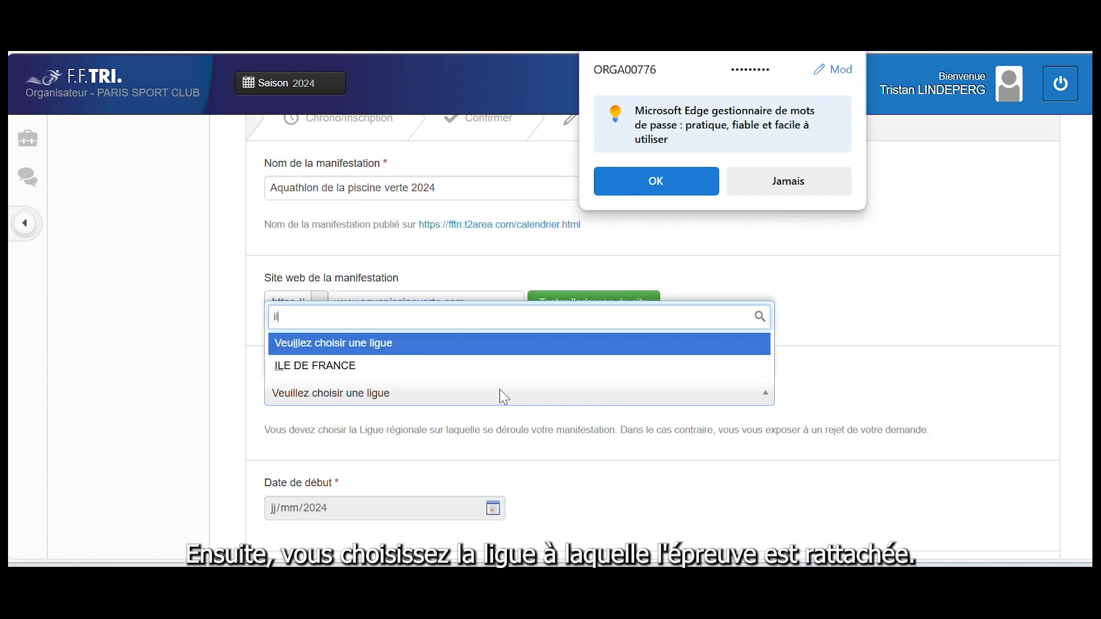
pyautogui.click(405, 367)
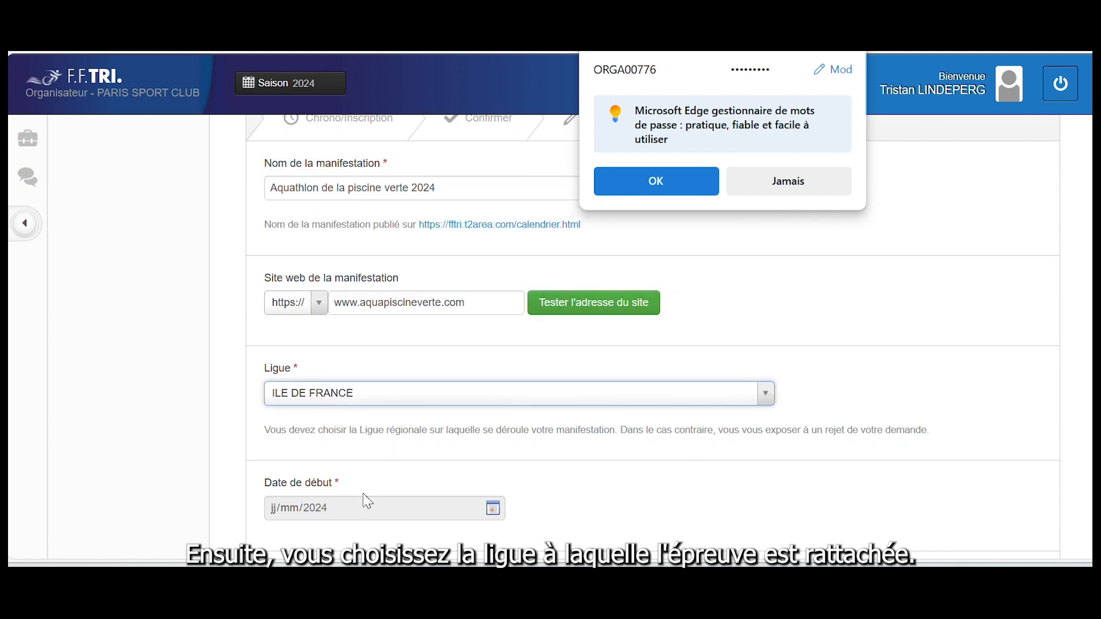
# Set both the start and end dates to 14/04/2024
pyautogui.click(359, 509)
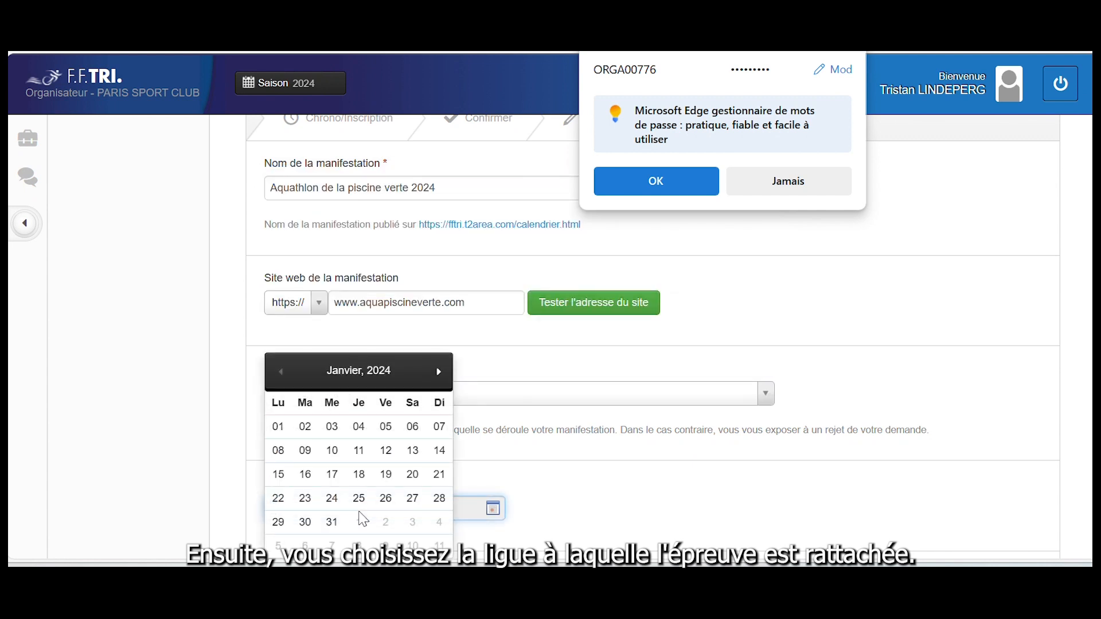
pyautogui.doubleClick(439, 373)
pyautogui.click(439, 373)
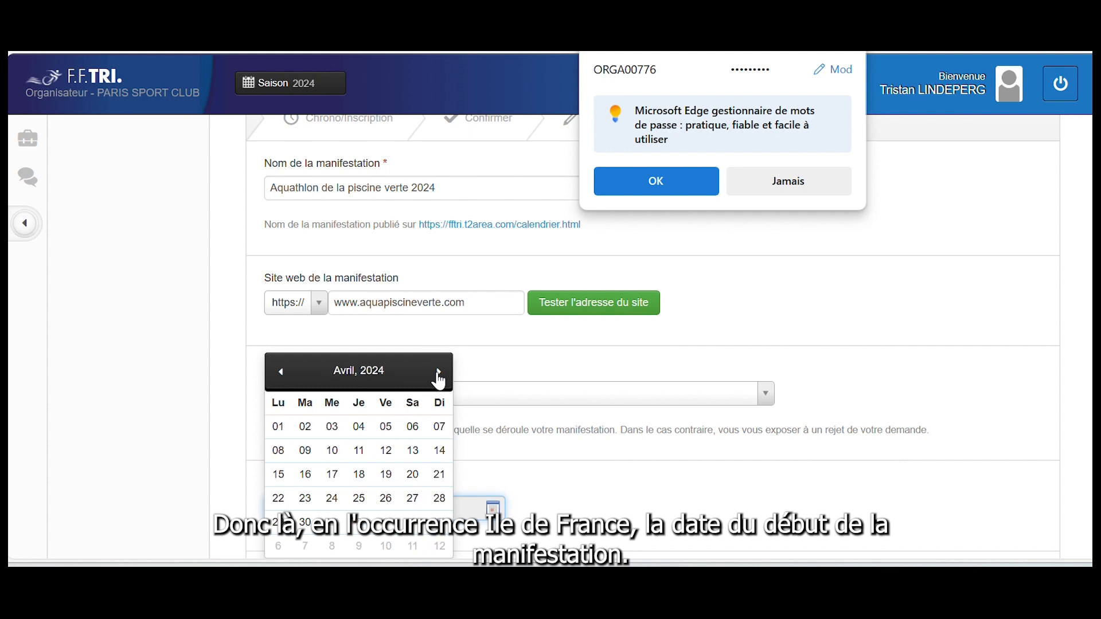
pyautogui.click(440, 451)
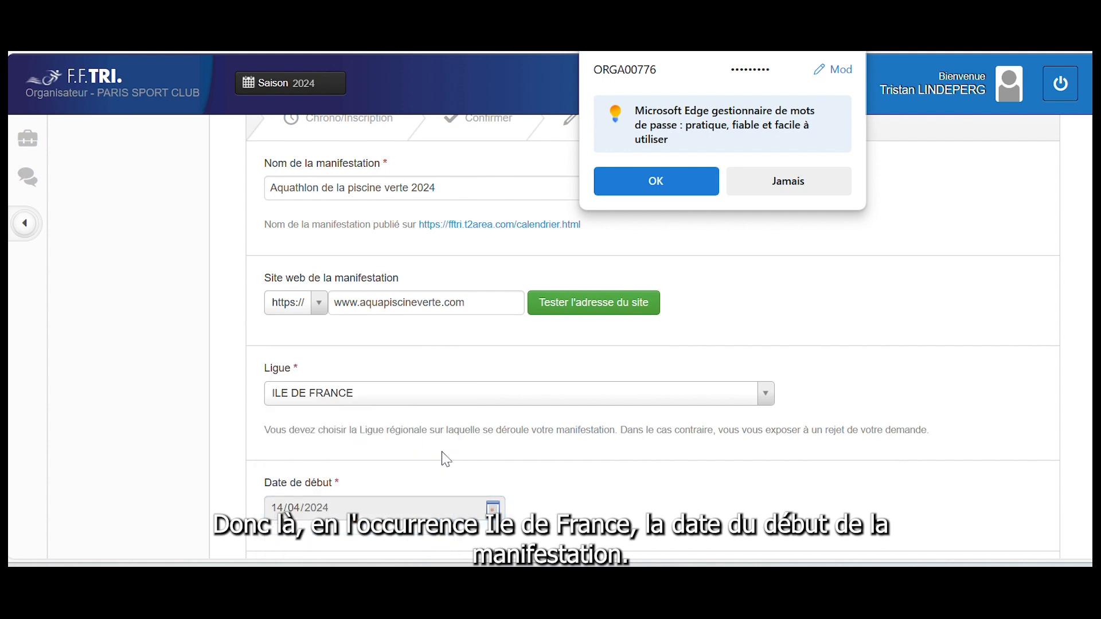
pyautogui.scroll(-3, 446, 459)
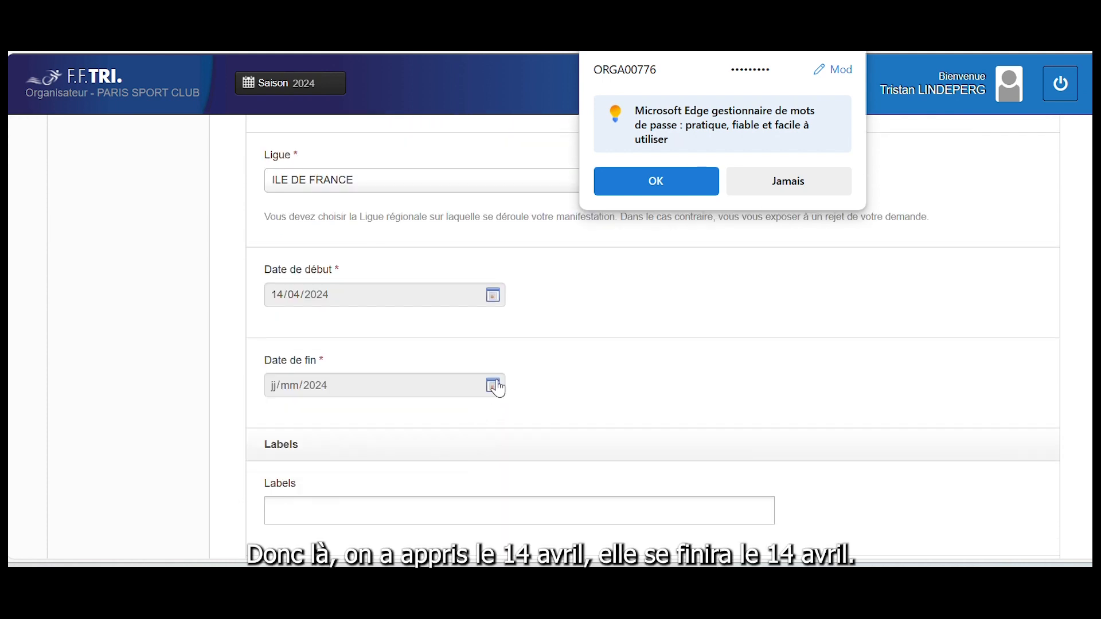
pyautogui.click(497, 387)
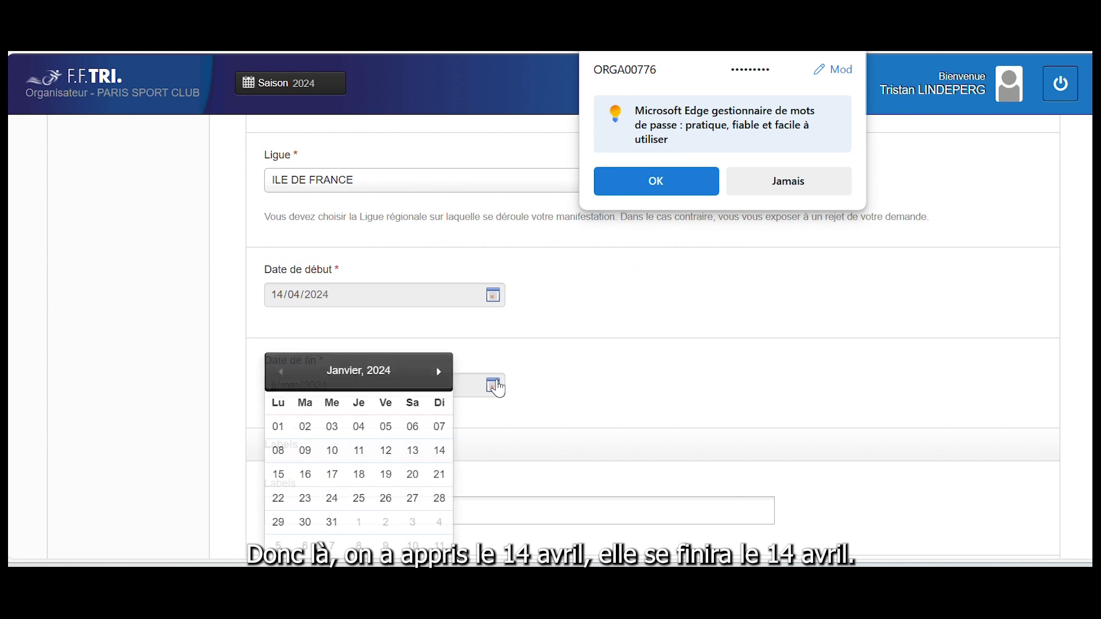
pyautogui.click(442, 379)
pyautogui.click(442, 379)
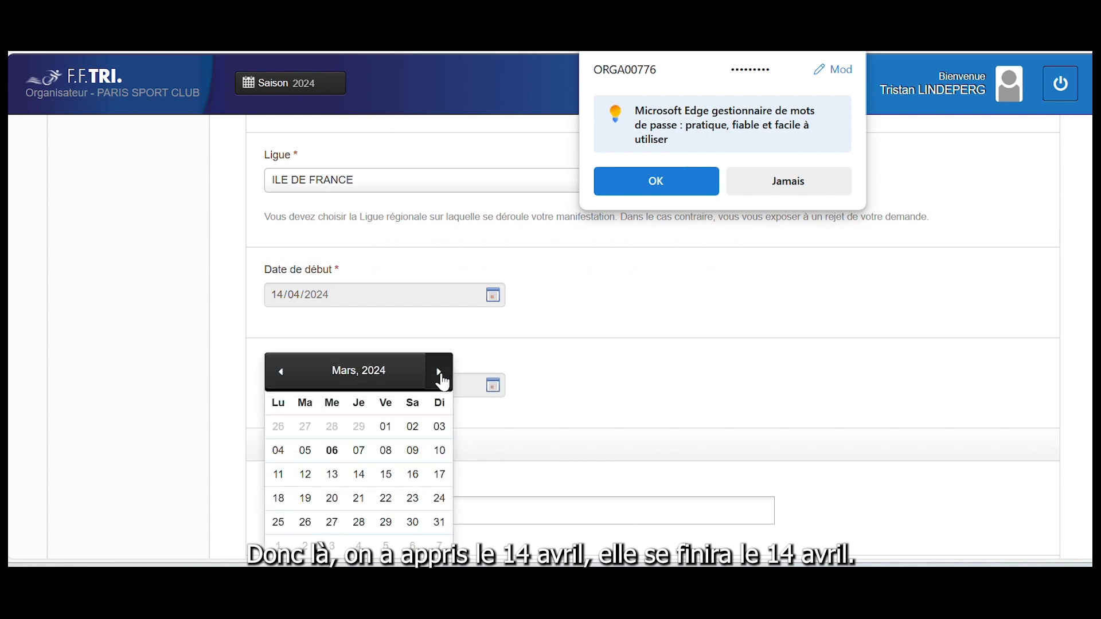
pyautogui.click(441, 379)
pyautogui.click(440, 452)
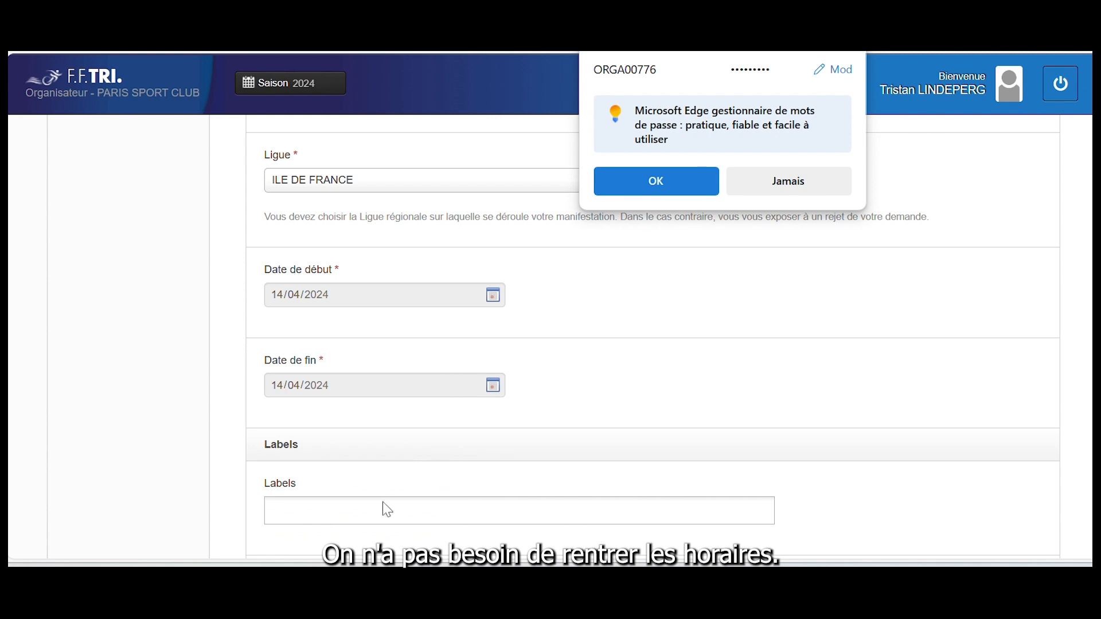
pyautogui.scroll(-3, 381, 511)
# Add the Mixité and Triathlon Durable labels to the event
pyautogui.click(324, 363)
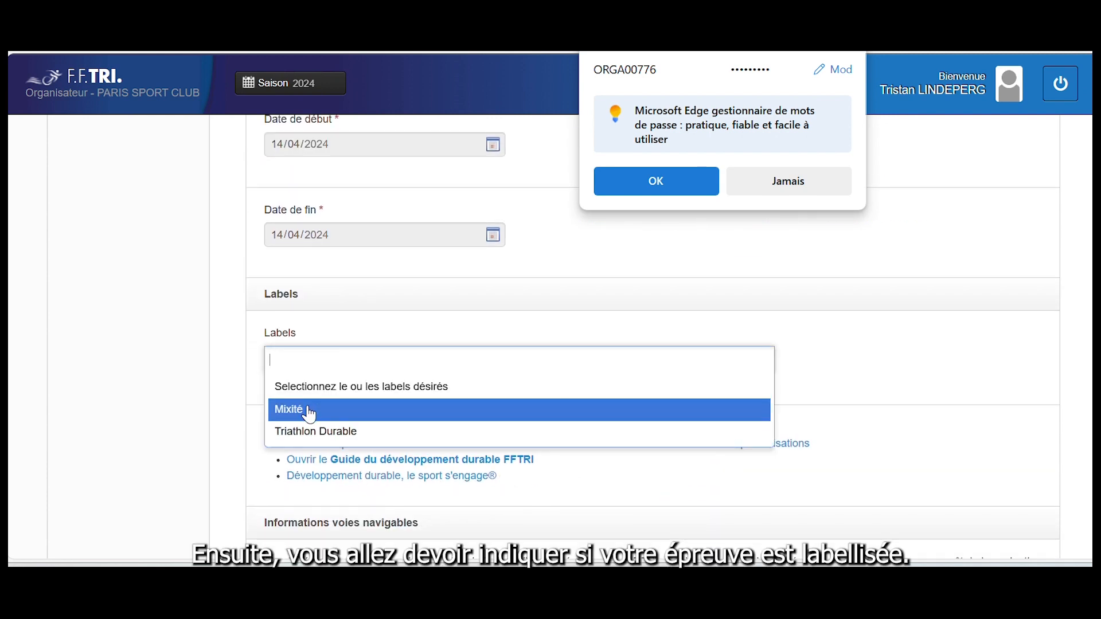
pyautogui.click(310, 414)
pyautogui.click(335, 366)
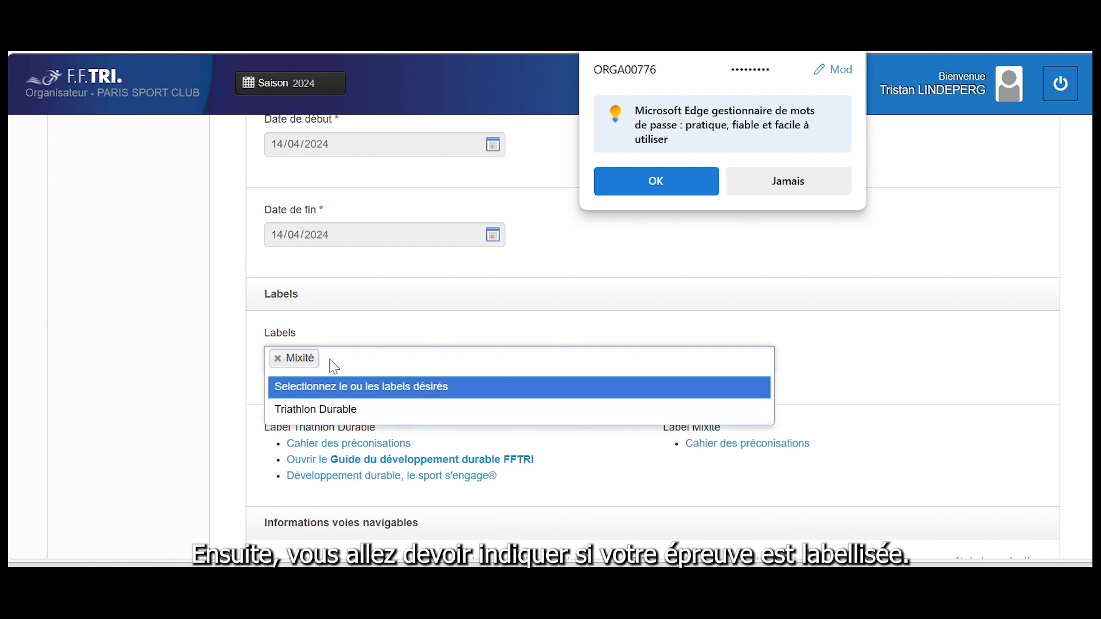
pyautogui.click(325, 412)
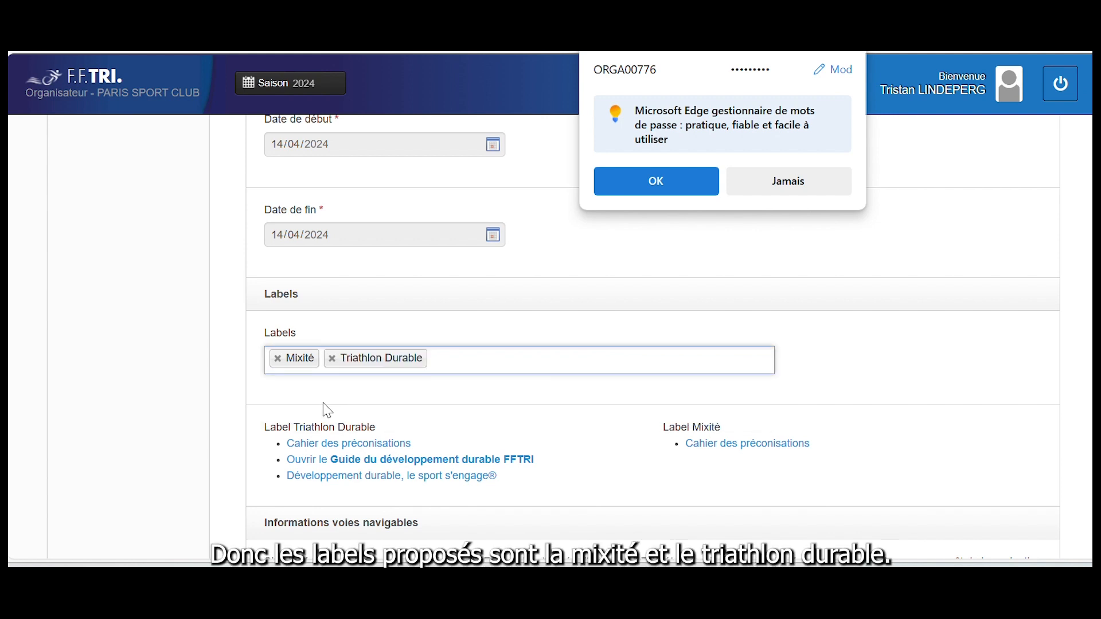
pyautogui.scroll(-1, 328, 410)
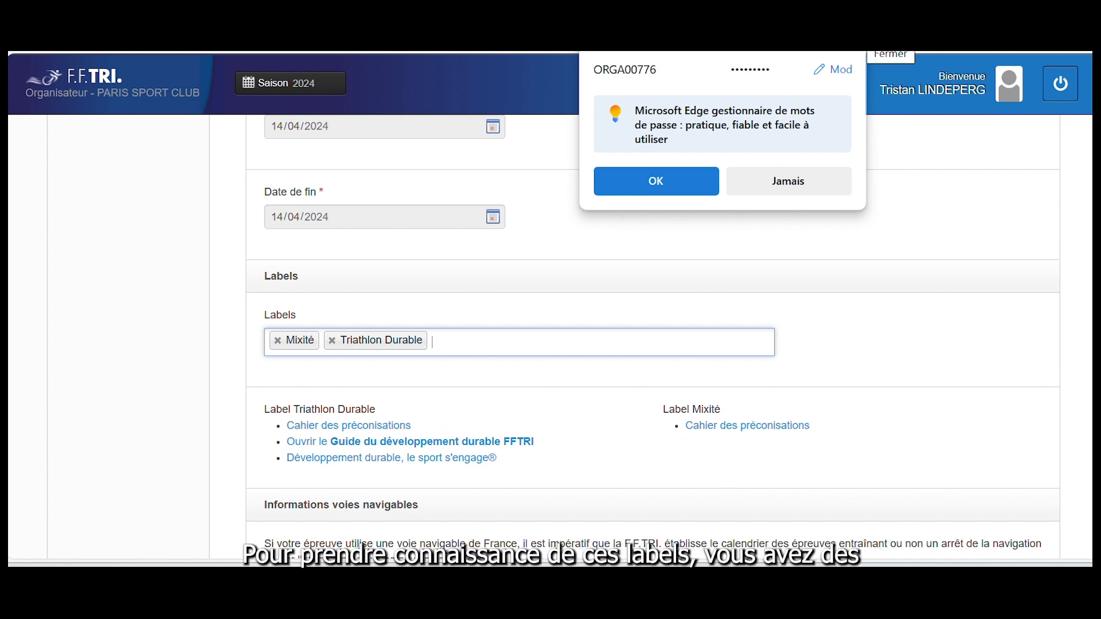
# Dismiss the browser password prompt and answer Non to the inland waterway question
pyautogui.click(852, 51)
pyautogui.scroll(-3, 659, 238)
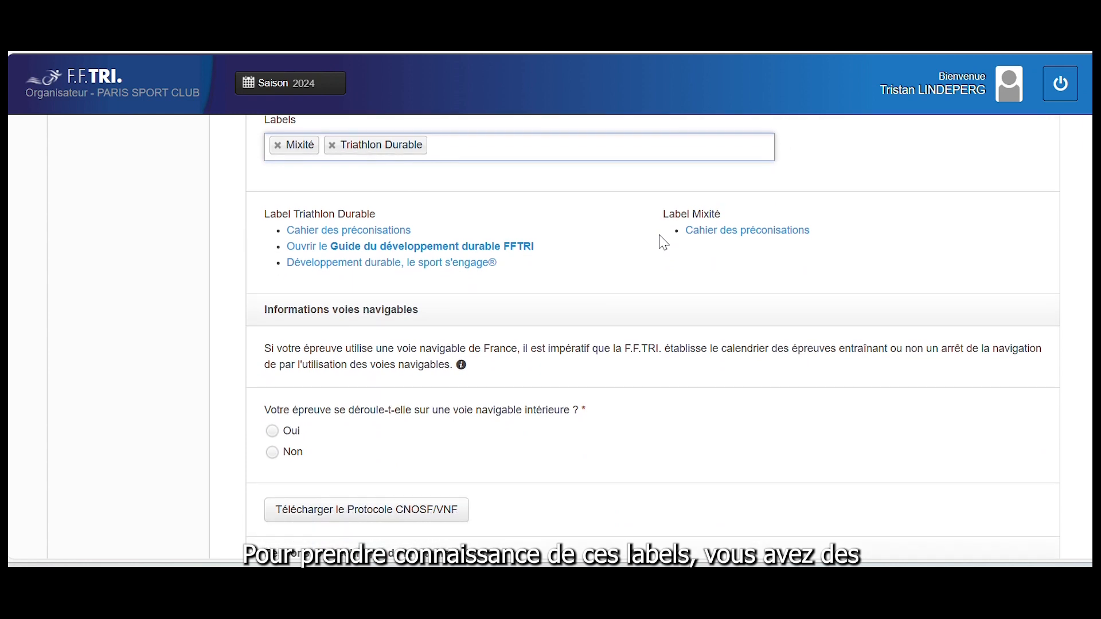
pyautogui.click(279, 463)
pyautogui.scroll(-1, 344, 502)
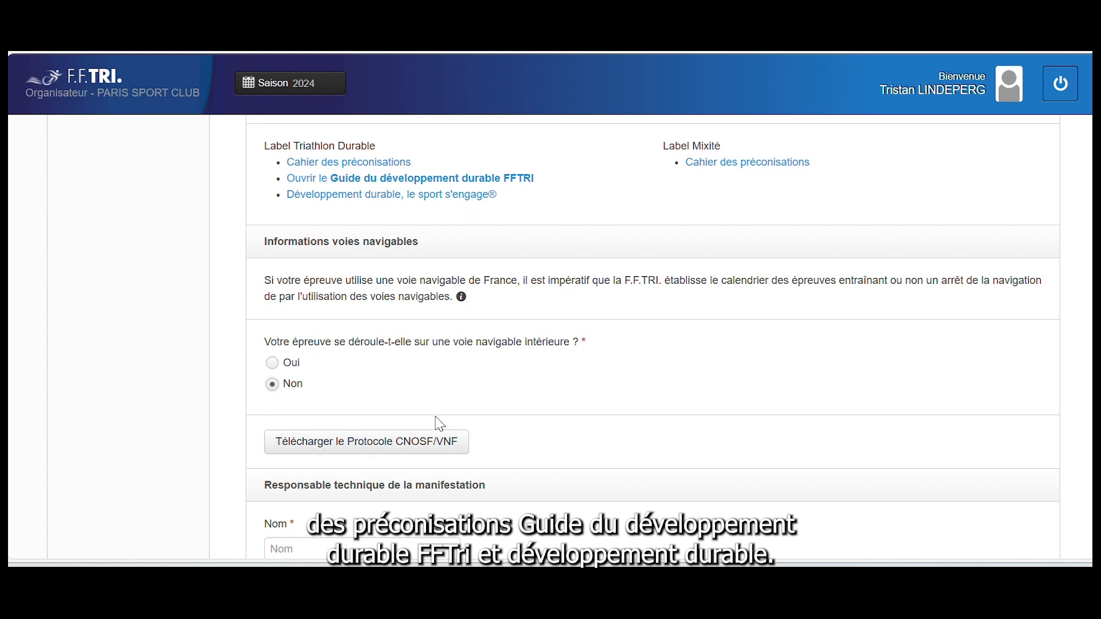
pyautogui.scroll(-2, 438, 423)
pyautogui.scroll(-1, 439, 423)
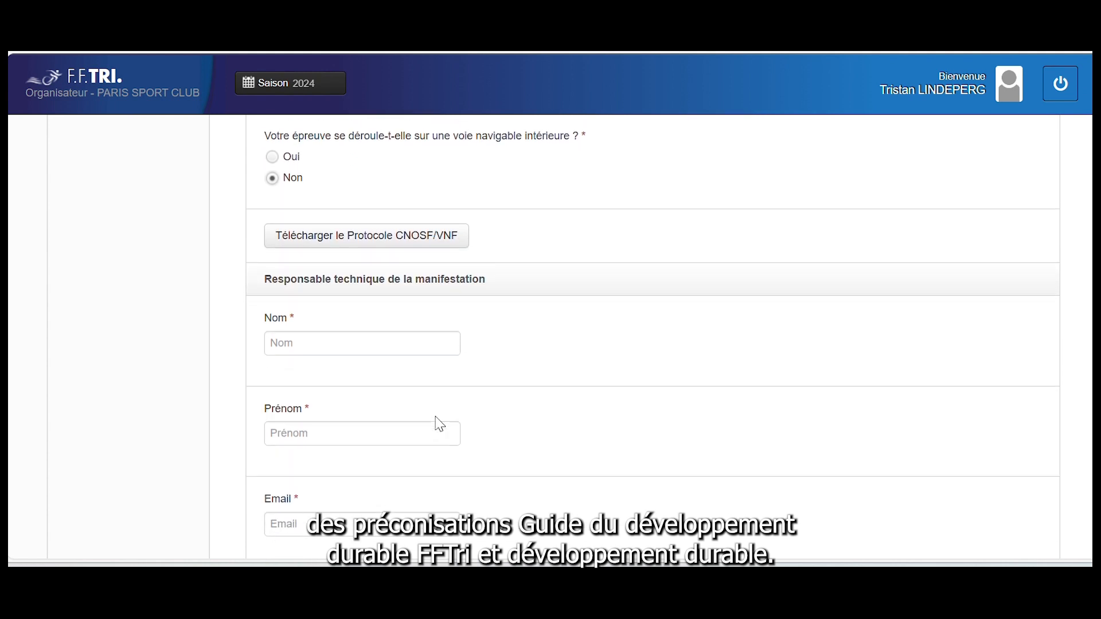
# Enter the technical manager's surname and first name, autofilling name and e-mail from saved info
pyautogui.click(318, 337)
pyautogui.write('La')
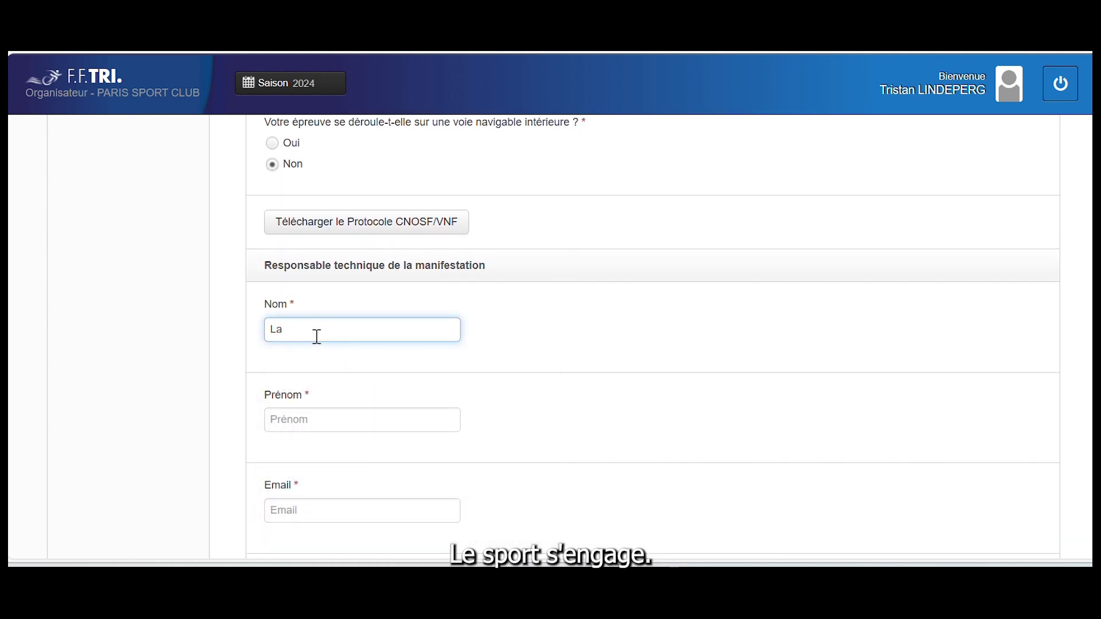
pyautogui.press('BackSpace')
pyautogui.press('BackSpace')
pyautogui.write('Mae')
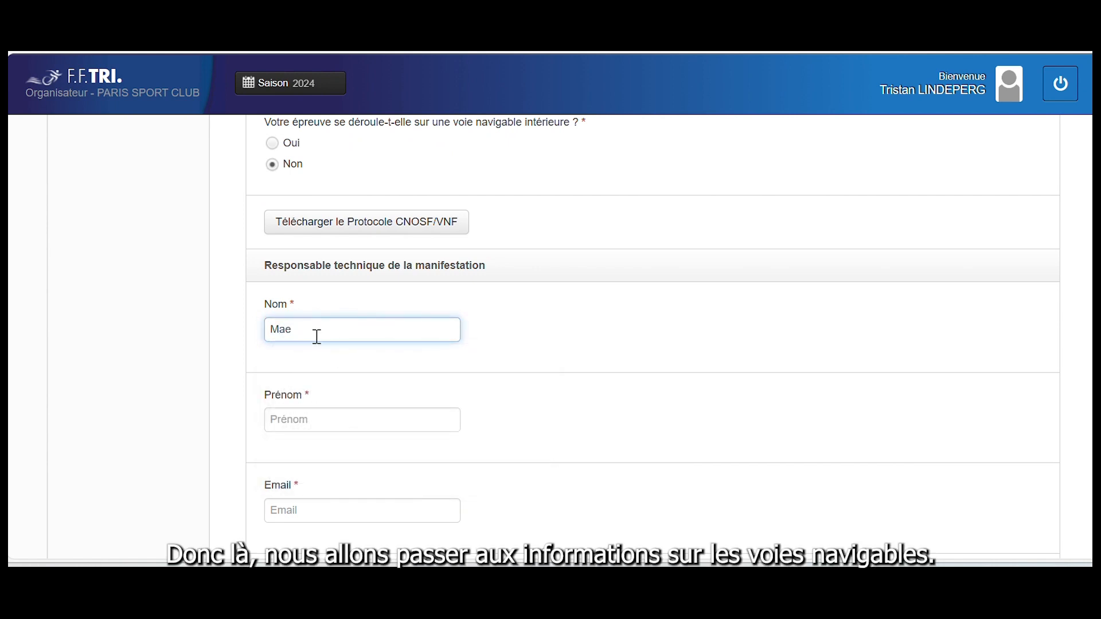
pyautogui.press('BackSpace')
pyautogui.write('rtin')
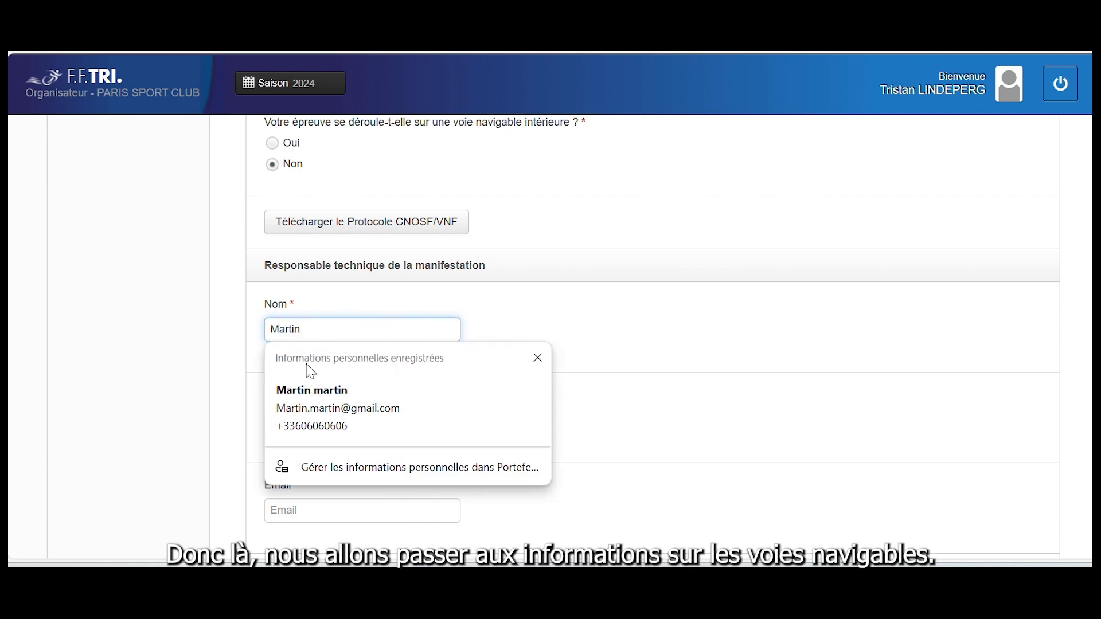
pyautogui.click(248, 459)
pyautogui.click(295, 425)
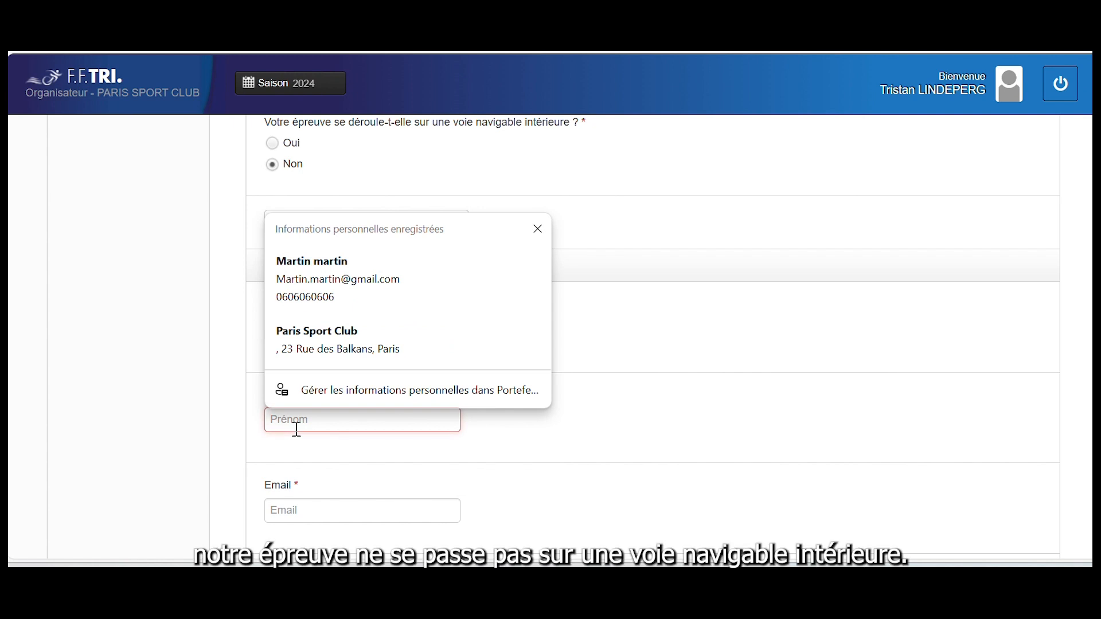
pyautogui.write('Martin')
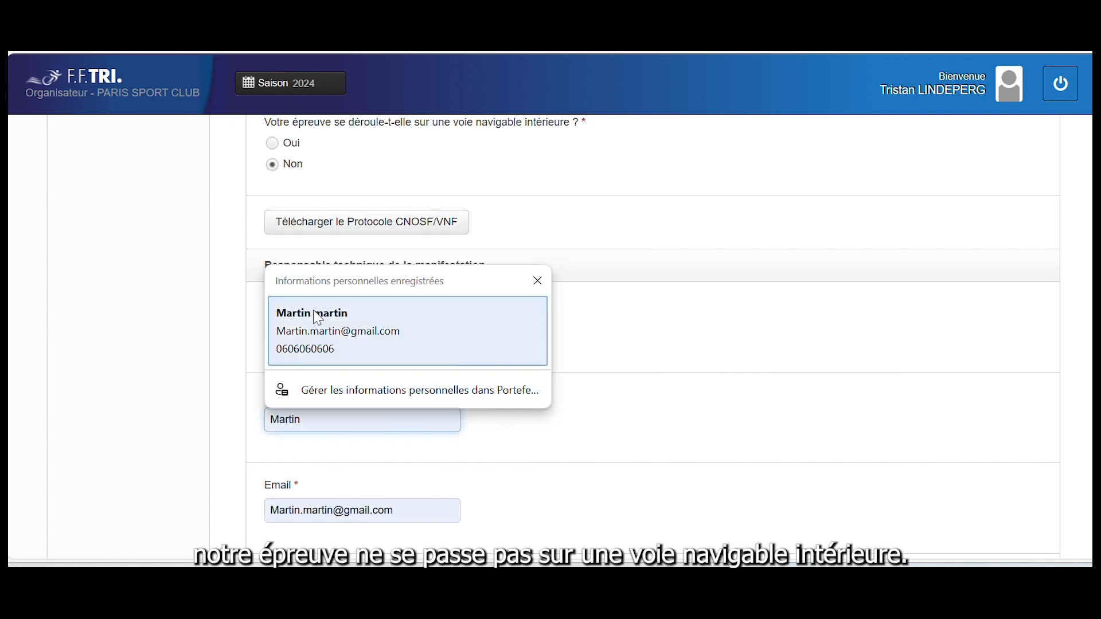
pyautogui.click(316, 314)
pyautogui.scroll(-4, 361, 486)
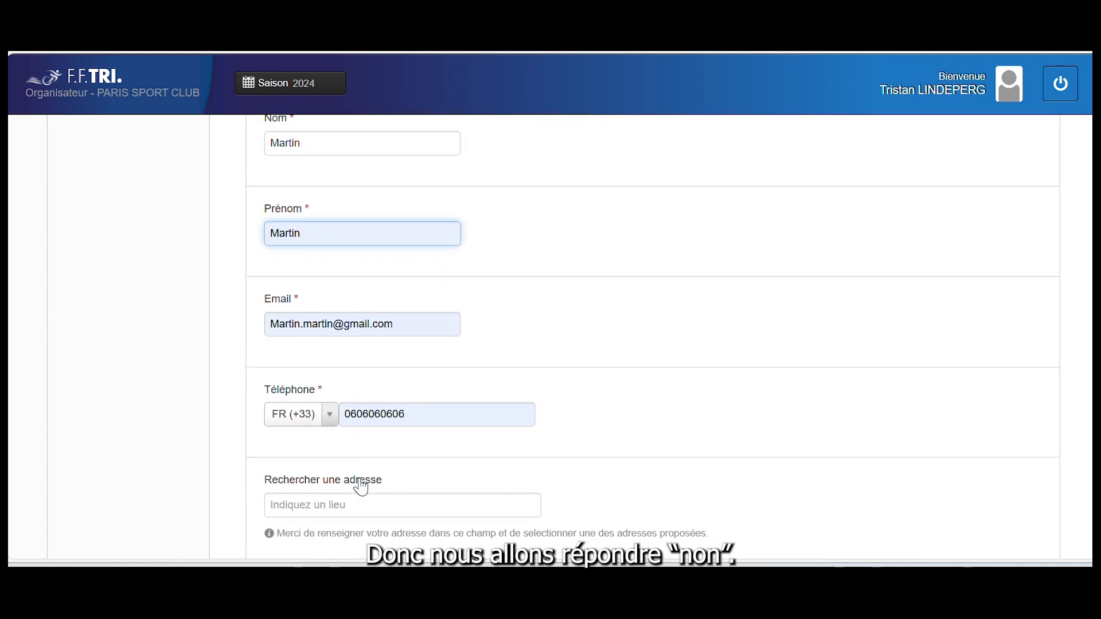
pyautogui.scroll(-3, 502, 329)
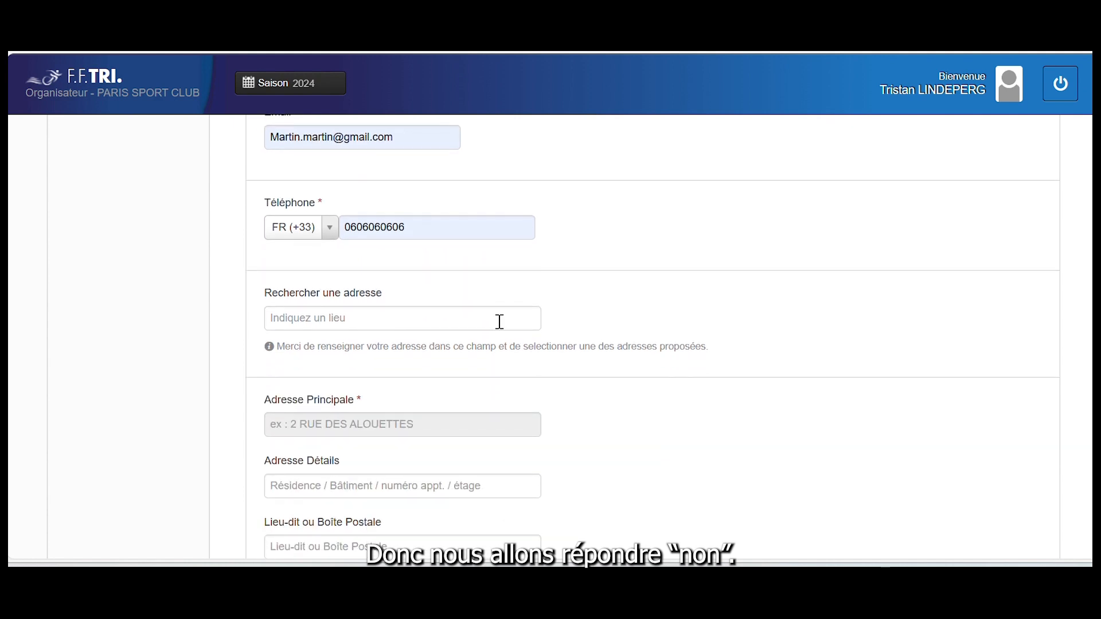
pyautogui.scroll(-1, 499, 327)
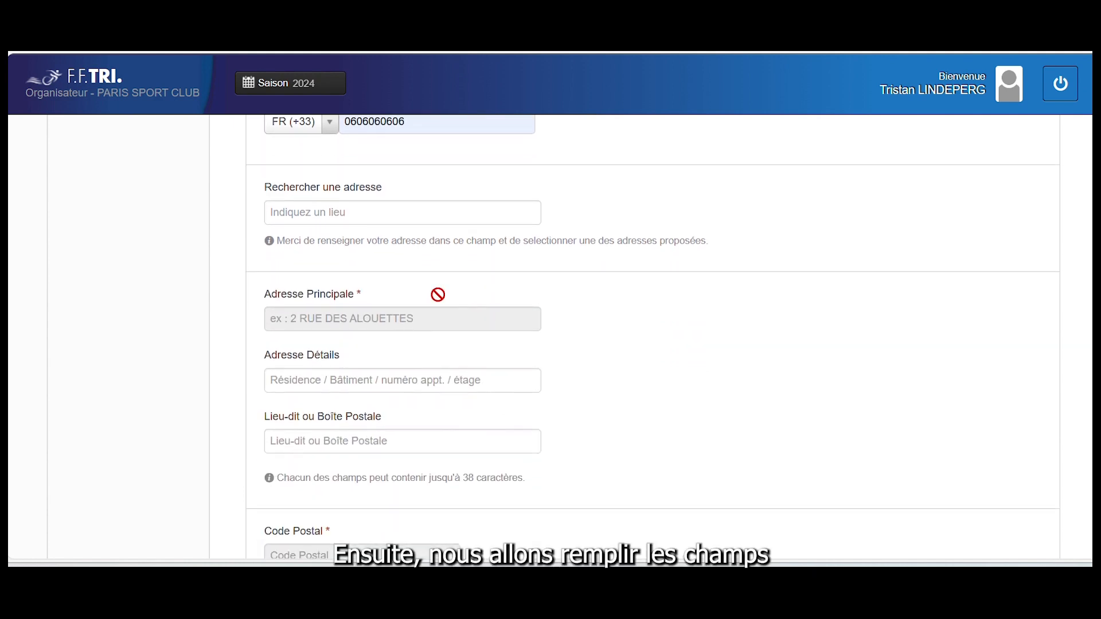
pyautogui.click(335, 213)
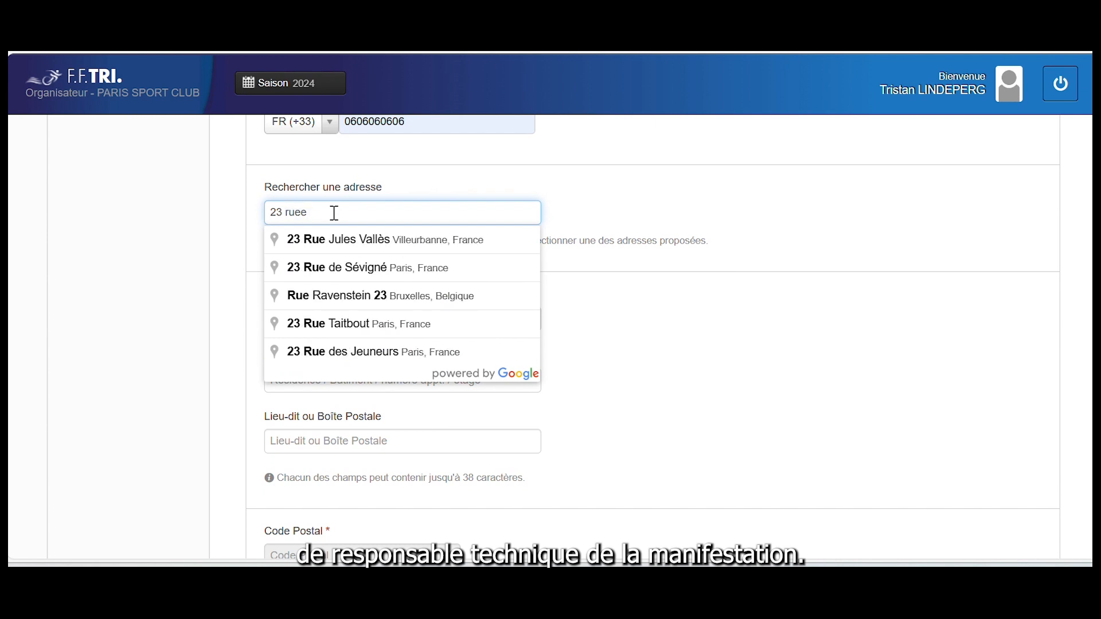
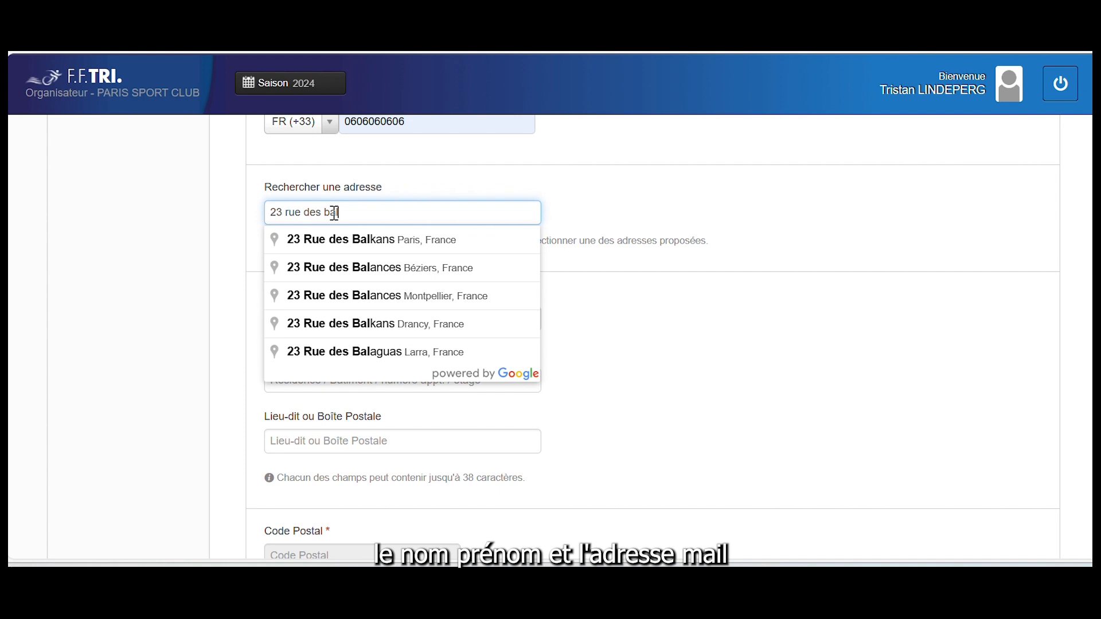
pyautogui.click(335, 244)
pyautogui.scroll(-5, 357, 423)
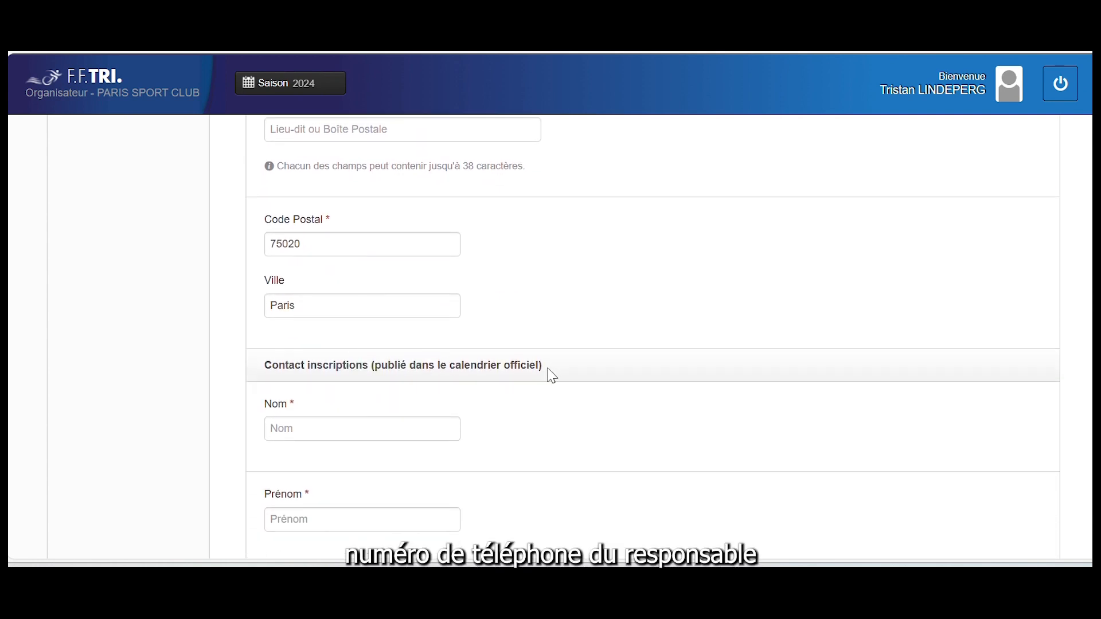
# Fill in the registration contact's surname, first name and e-mail address
pyautogui.click(327, 425)
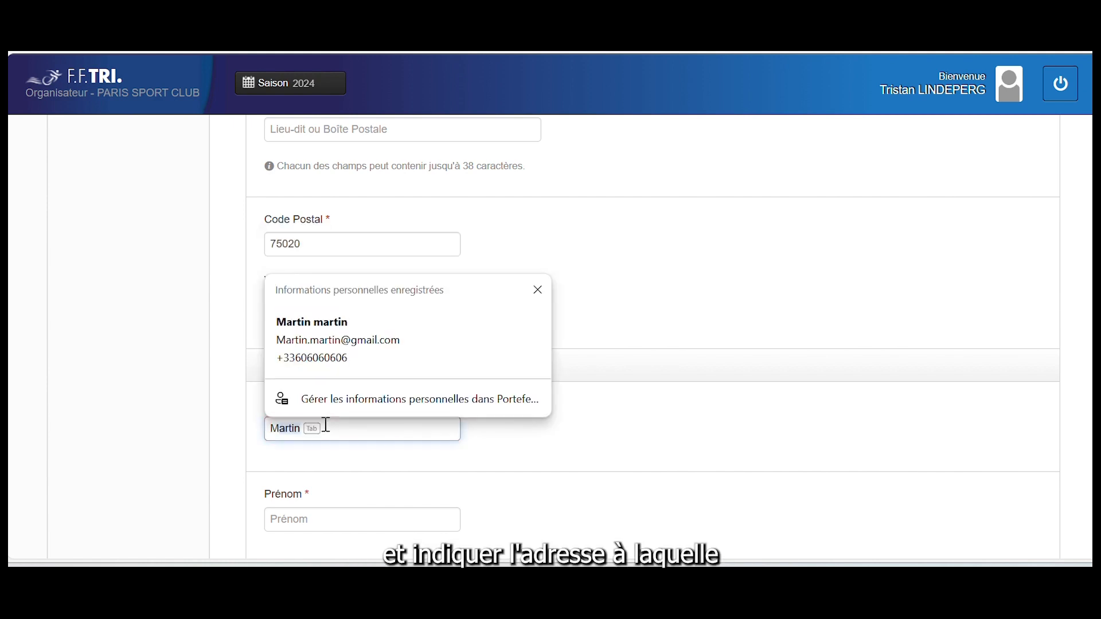
pyautogui.press('Tab')
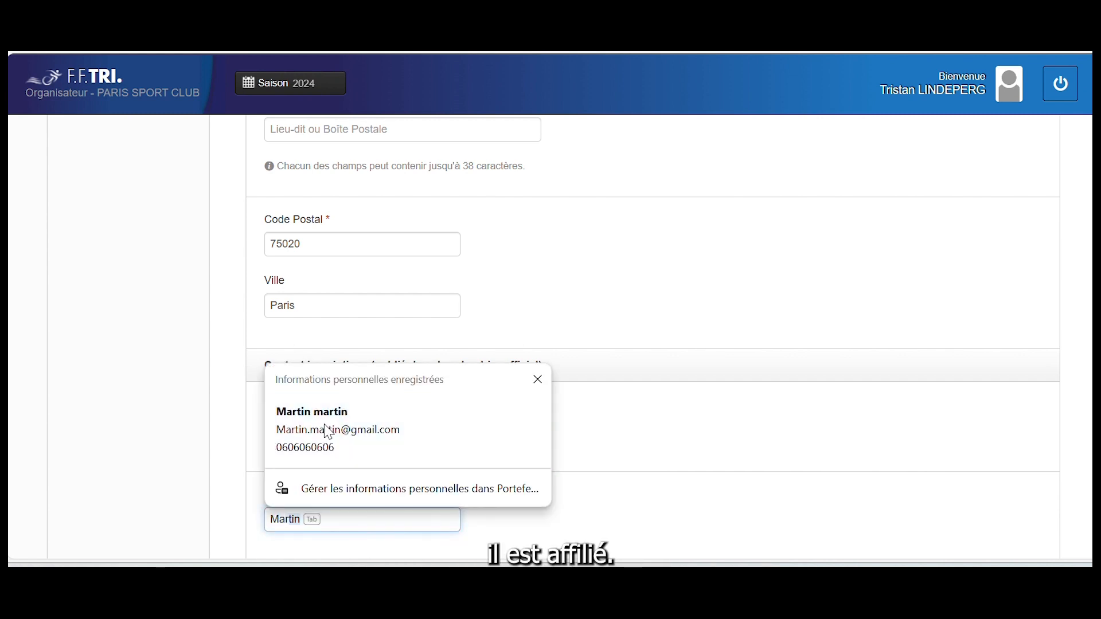
pyautogui.press('Tab')
pyautogui.scroll(-3, 324, 427)
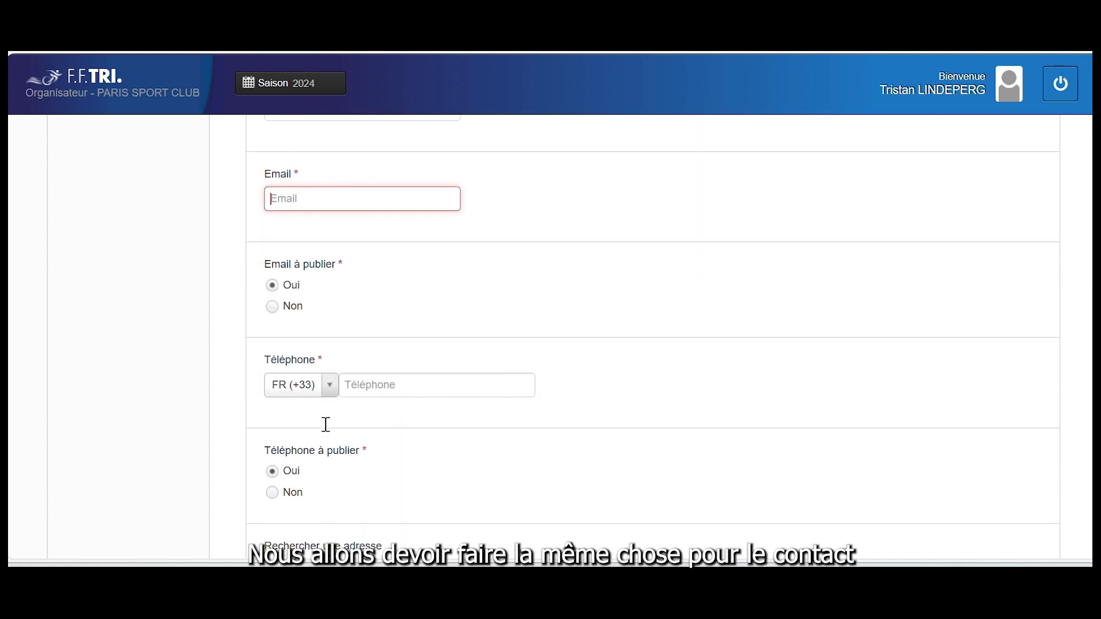
pyautogui.scroll(2, 326, 425)
pyautogui.scroll(2, 327, 425)
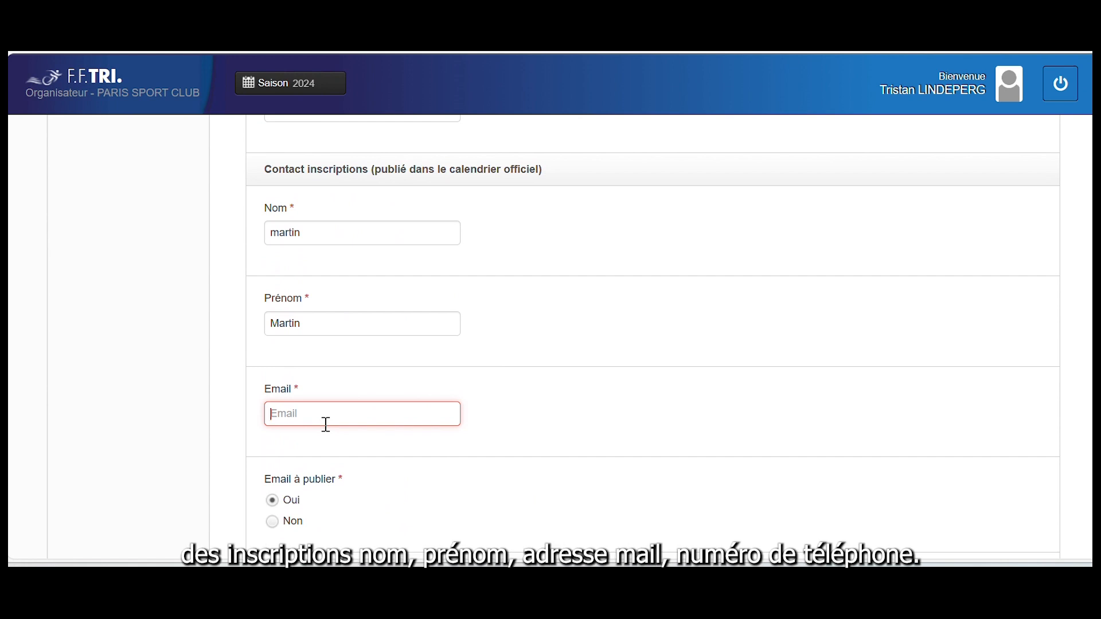
pyautogui.scroll(-1, 326, 425)
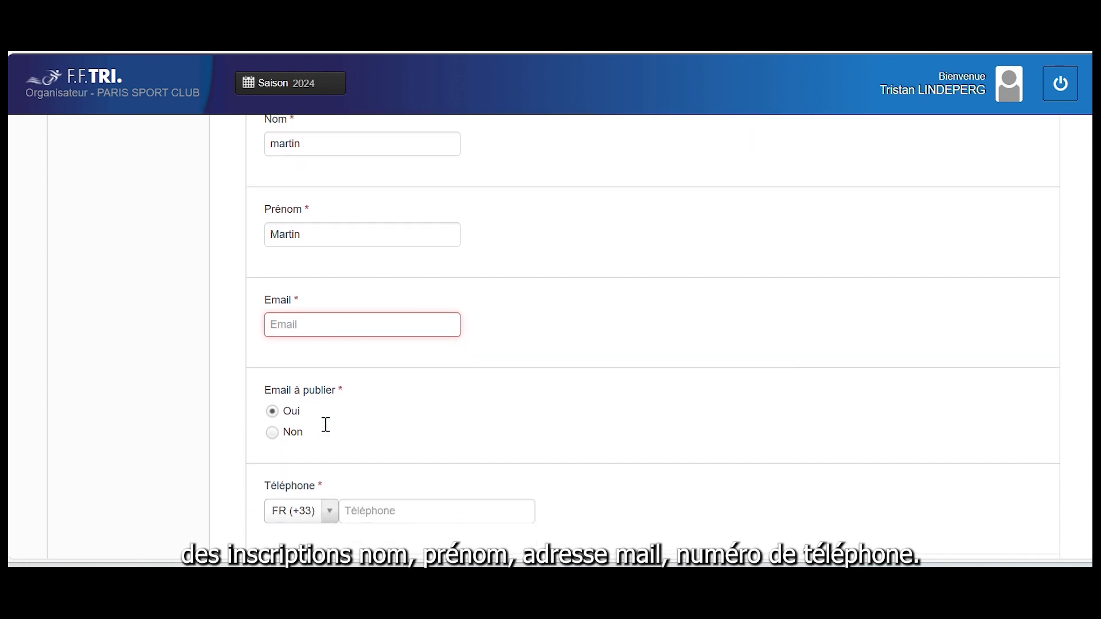
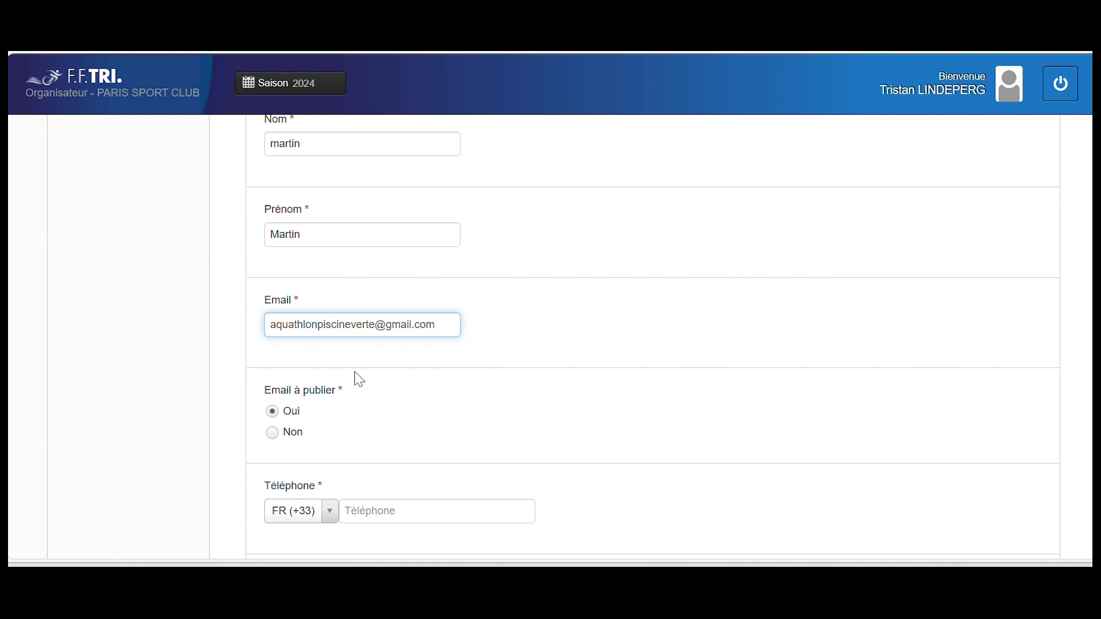
# Fill the contact phone from saved info and set Téléphone à publier to Non
pyautogui.scroll(-1, 302, 423)
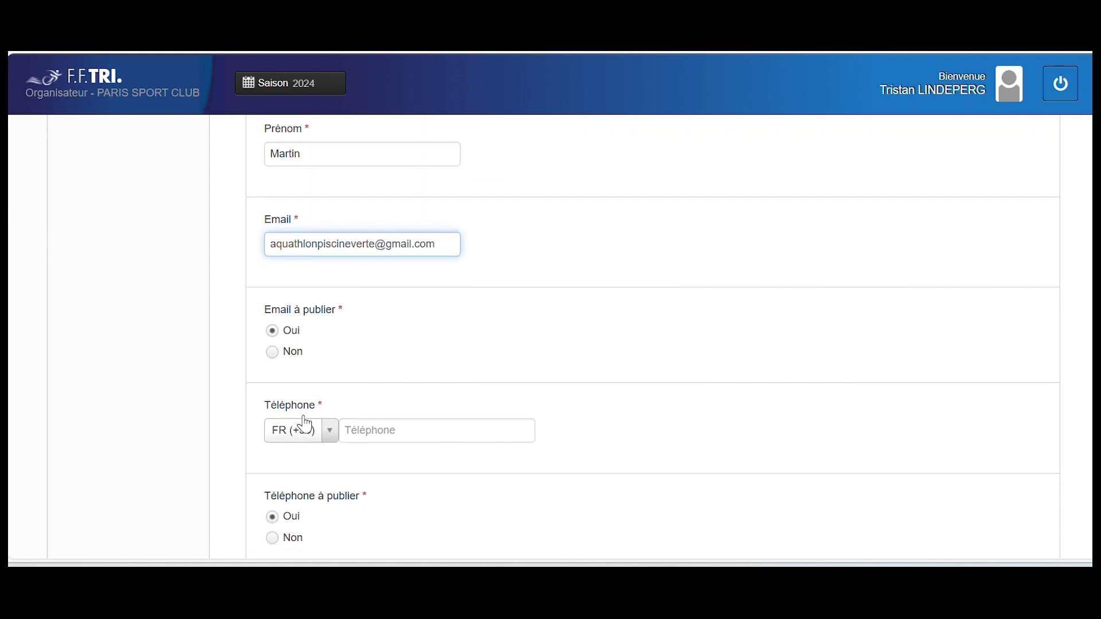
pyautogui.click(391, 429)
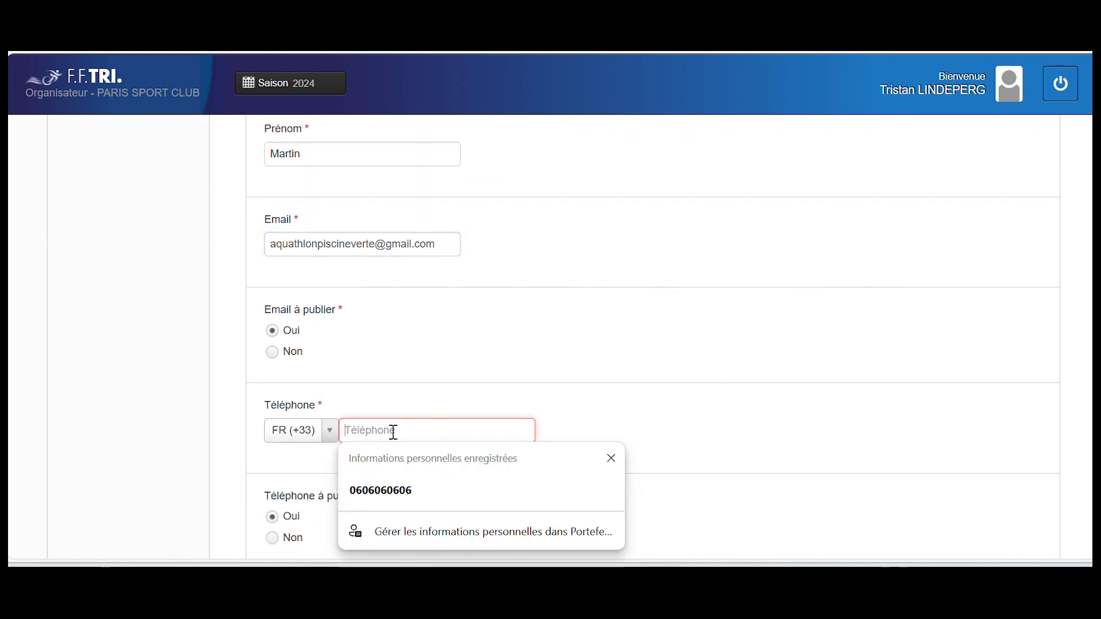
pyautogui.click(397, 501)
pyautogui.scroll(-3, 395, 499)
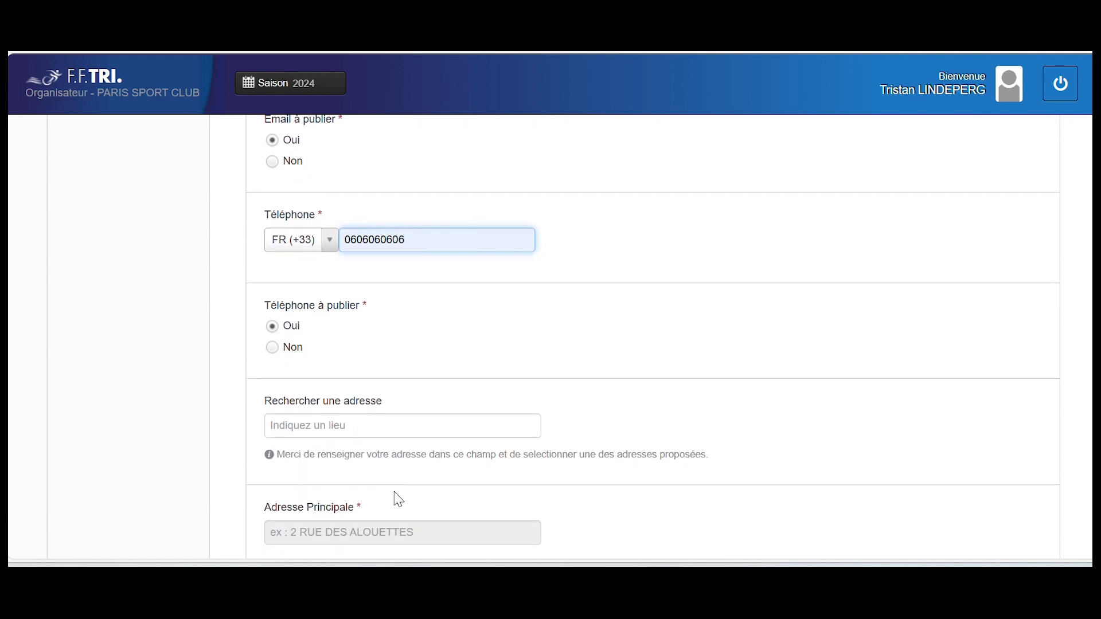
pyautogui.click(274, 356)
pyautogui.scroll(-3, 284, 417)
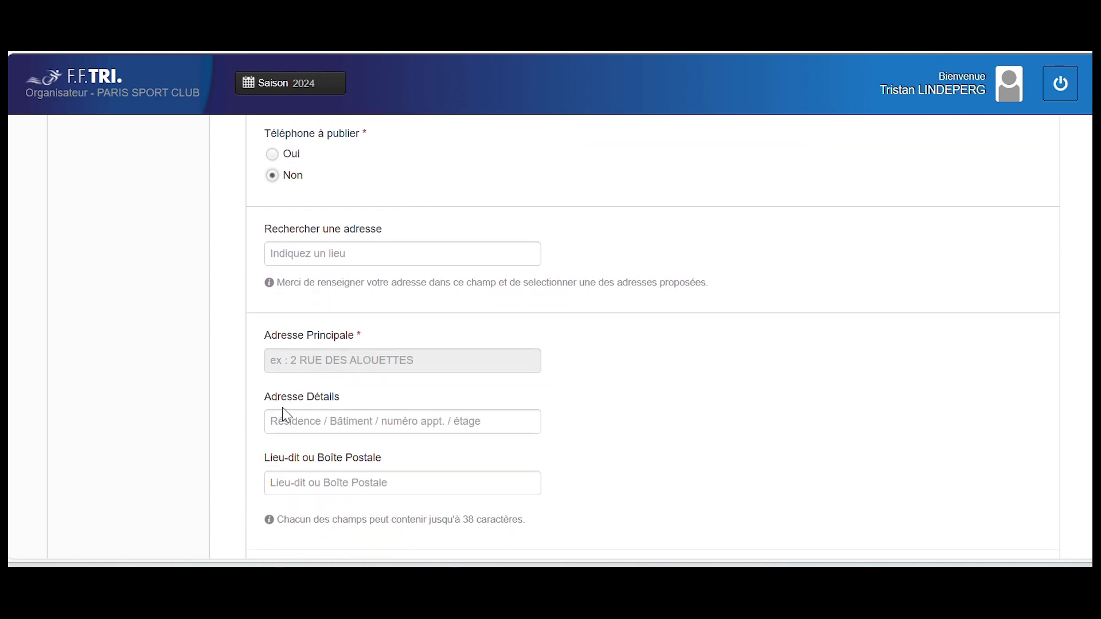
pyautogui.scroll(4, 287, 416)
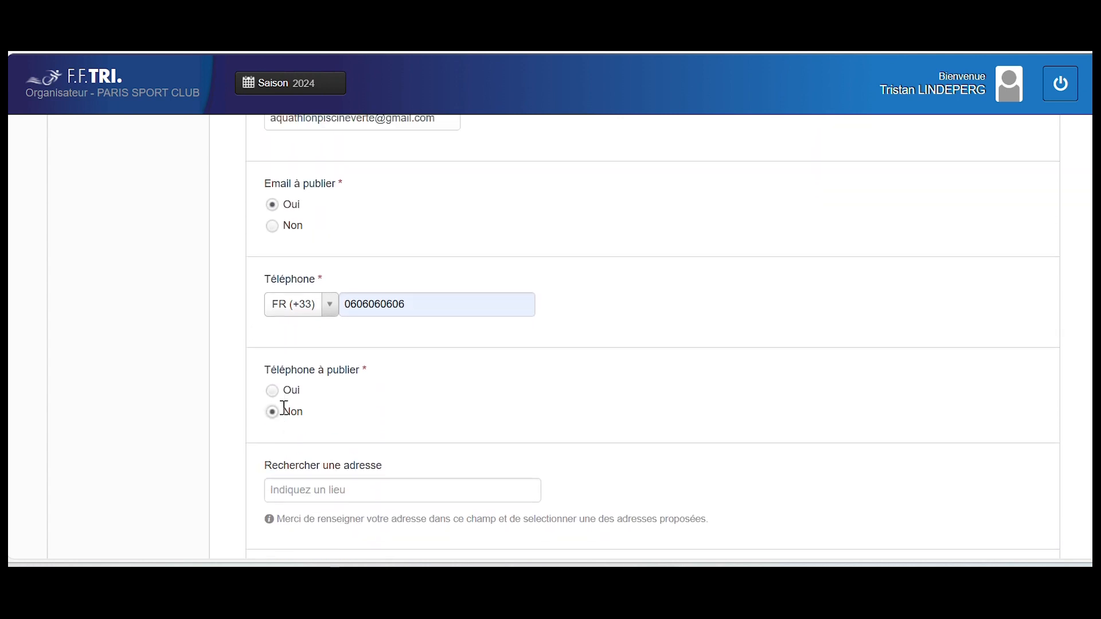
pyautogui.scroll(-1, 285, 418)
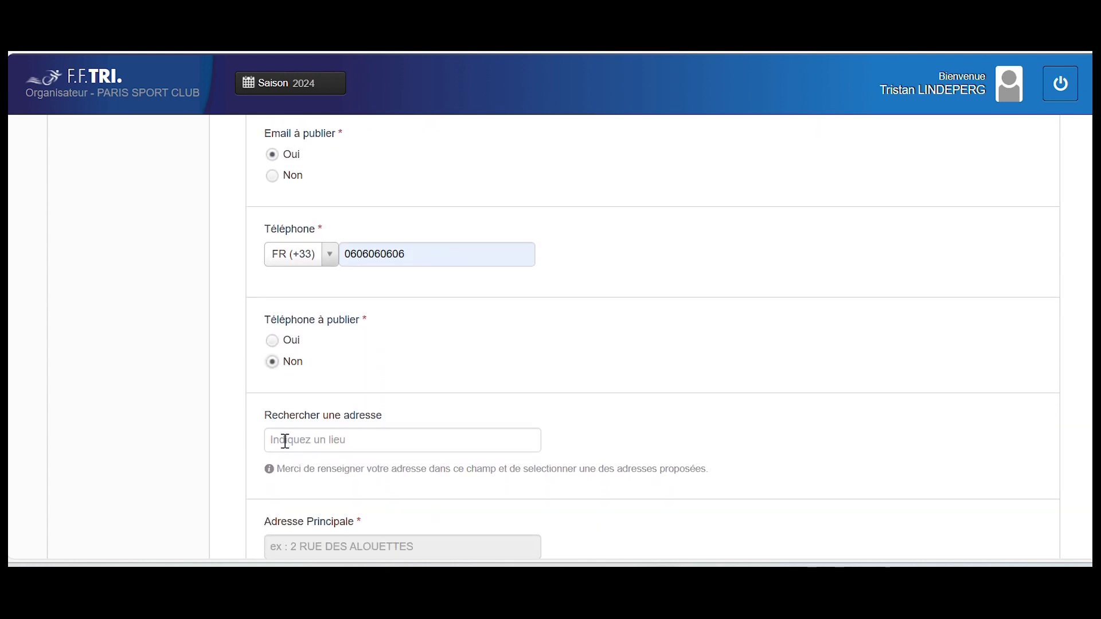
pyautogui.scroll(-4, 286, 441)
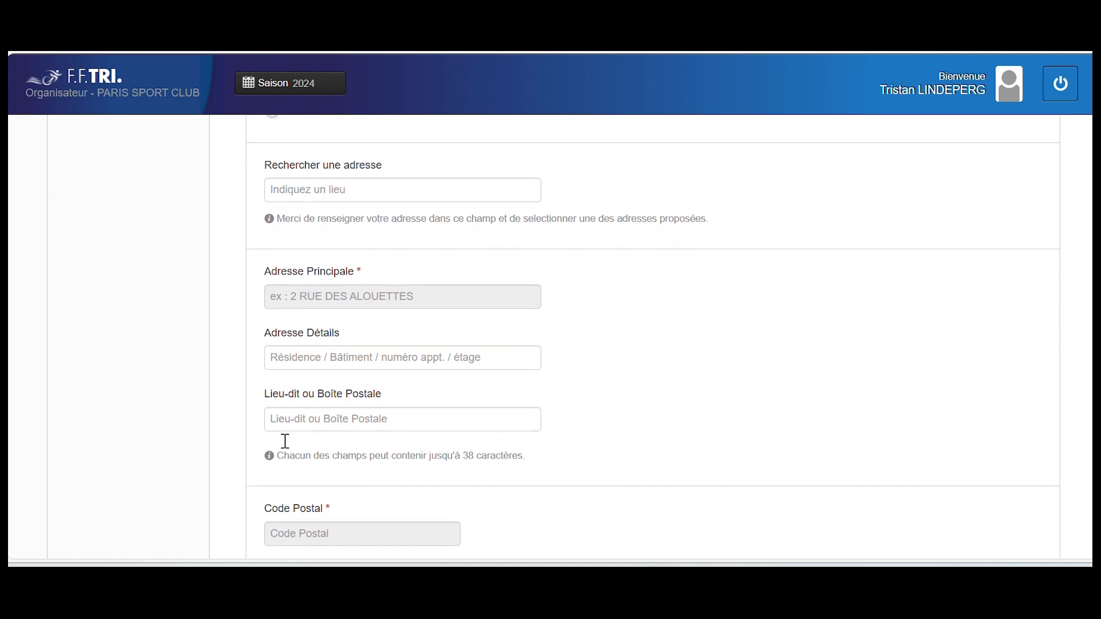
pyautogui.click(296, 200)
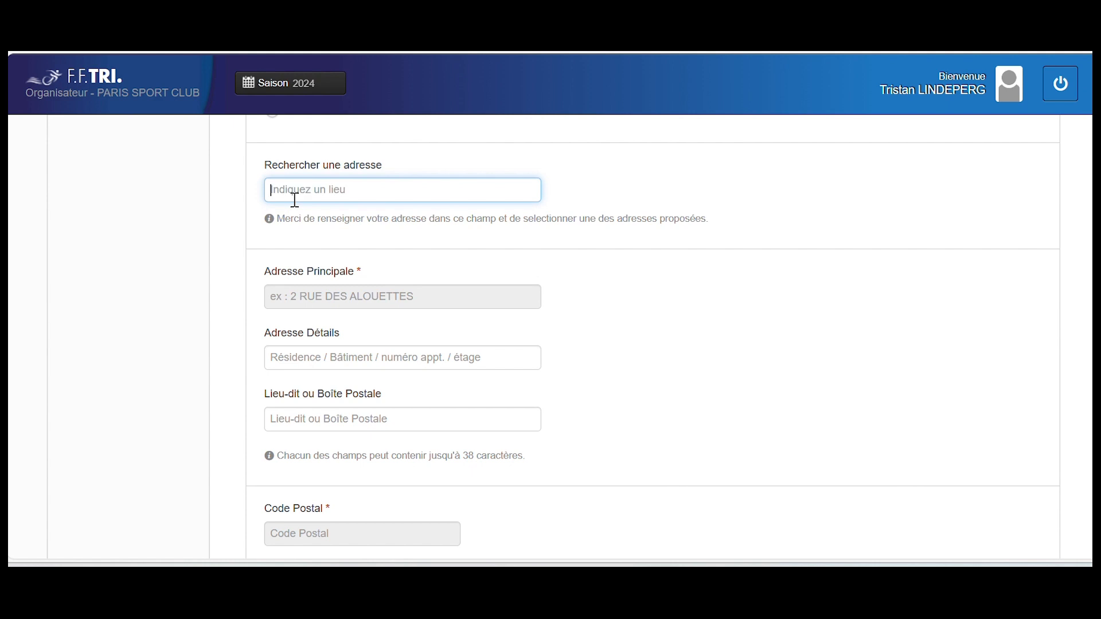
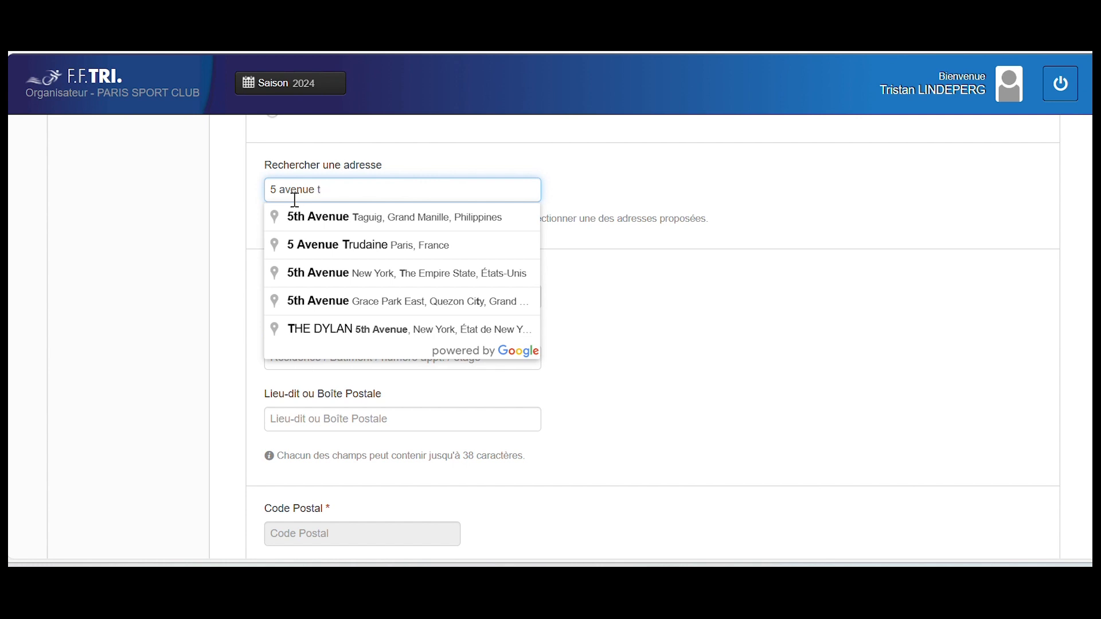
pyautogui.click(320, 245)
pyautogui.scroll(-4, 321, 250)
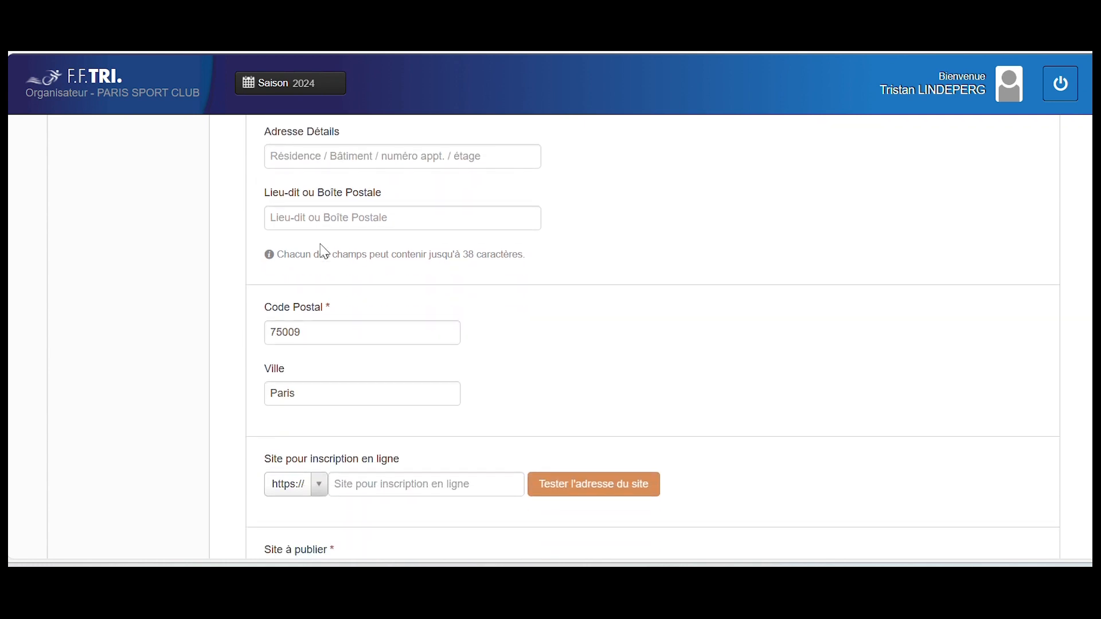
pyautogui.scroll(-4, 324, 252)
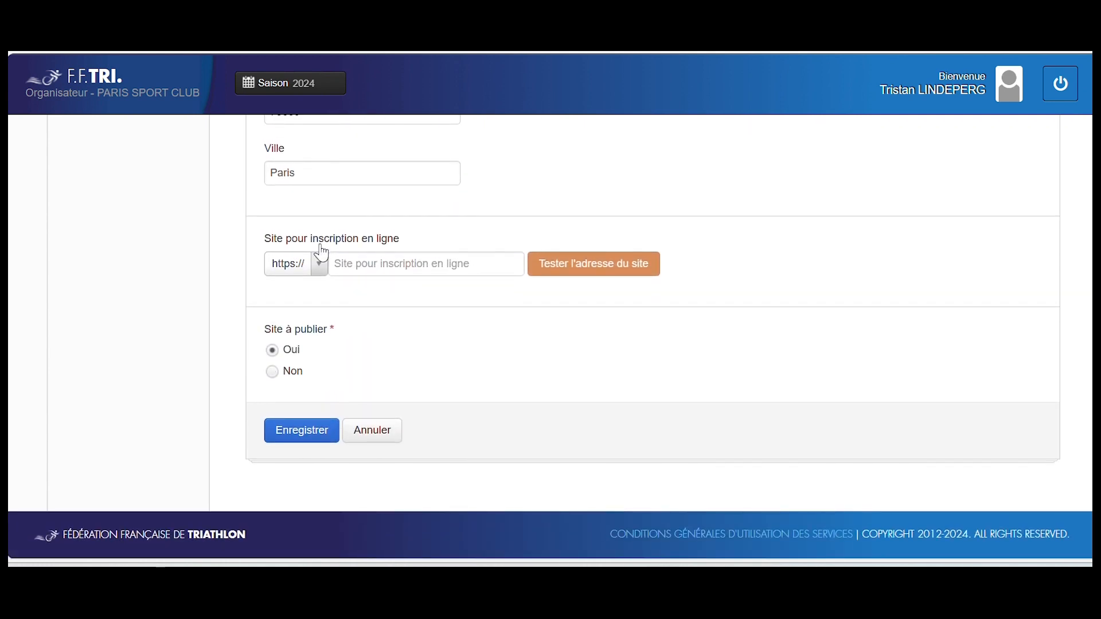
pyautogui.click(367, 265)
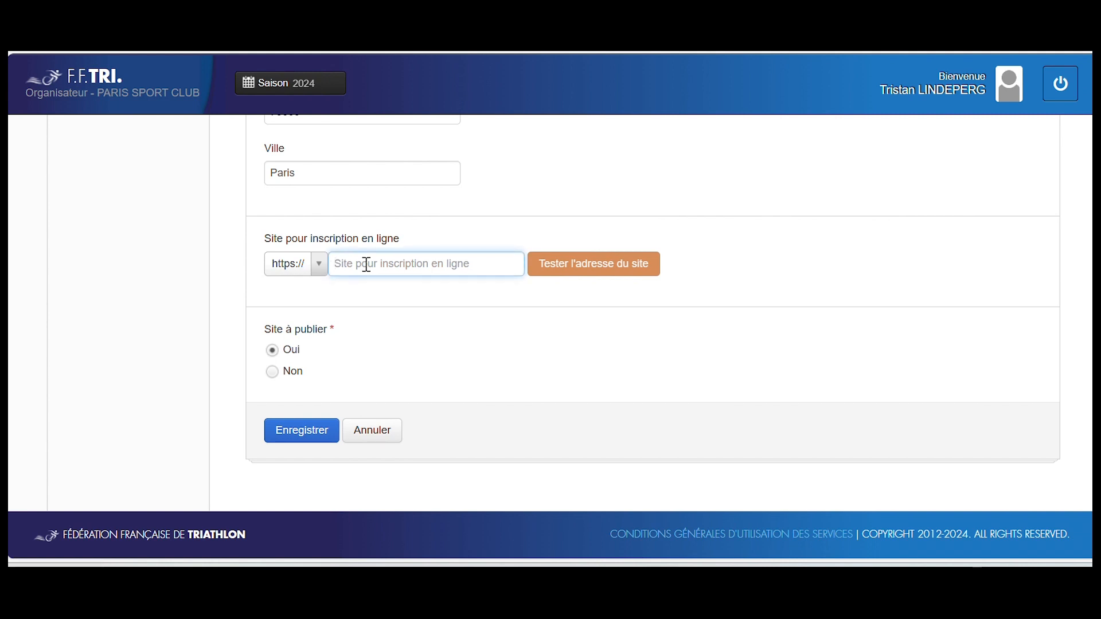
pyautogui.write('Aqya')
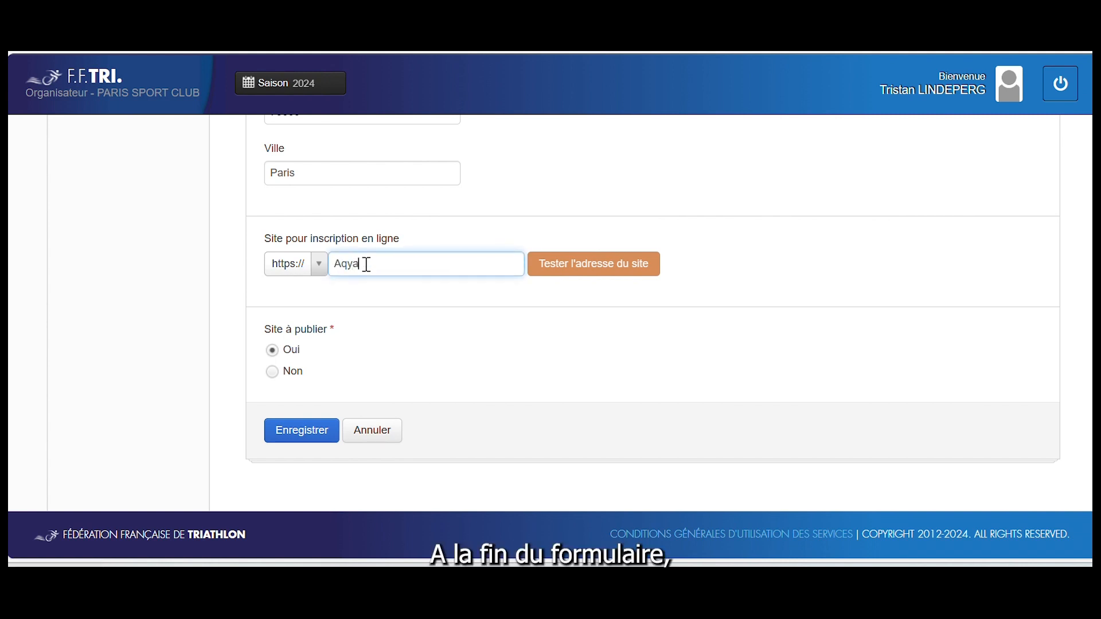
pyautogui.write('athlon')
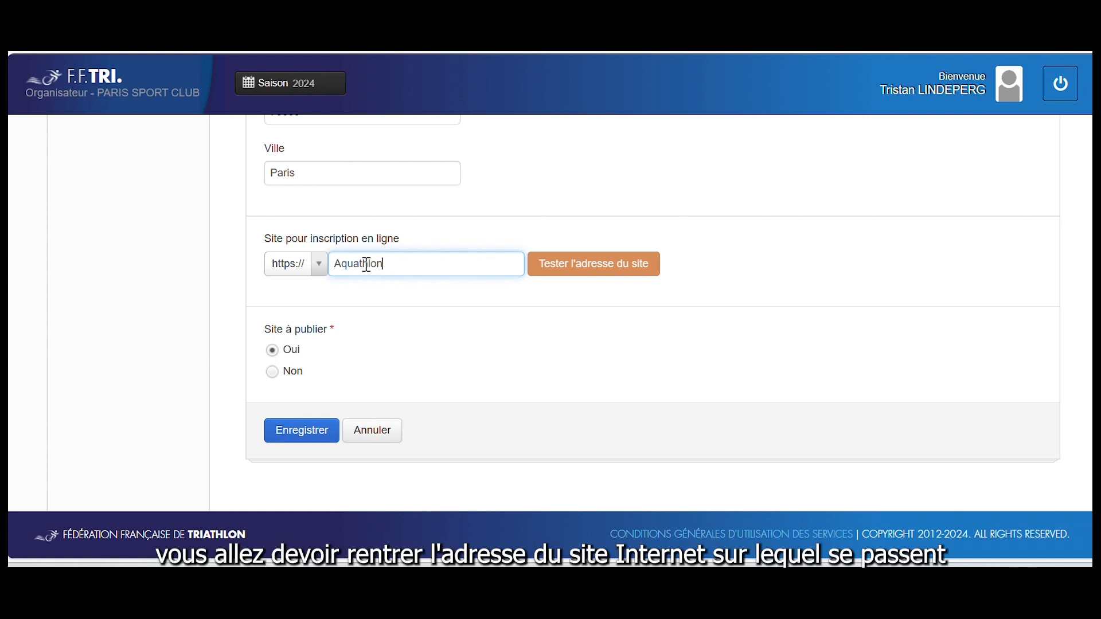
pyautogui.write('piscineverte.com')
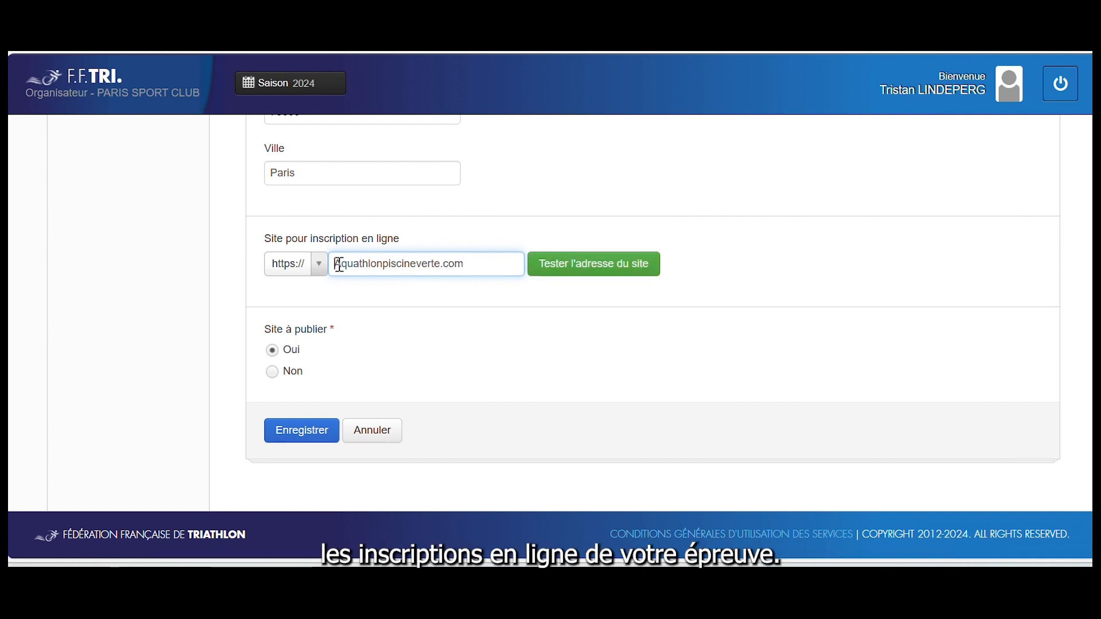
pyautogui.click(339, 265)
pyautogui.press('BackSpace')
pyautogui.write('WW')
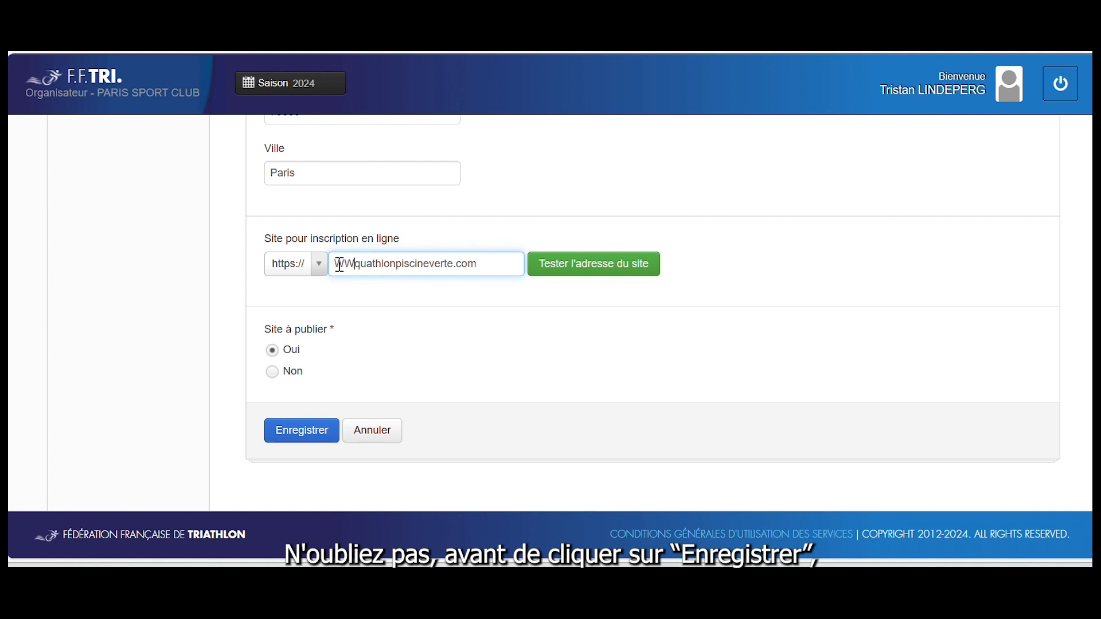
pyautogui.press('BackSpace')
pyautogui.press('BackSpace')
pyautogui.write('www')
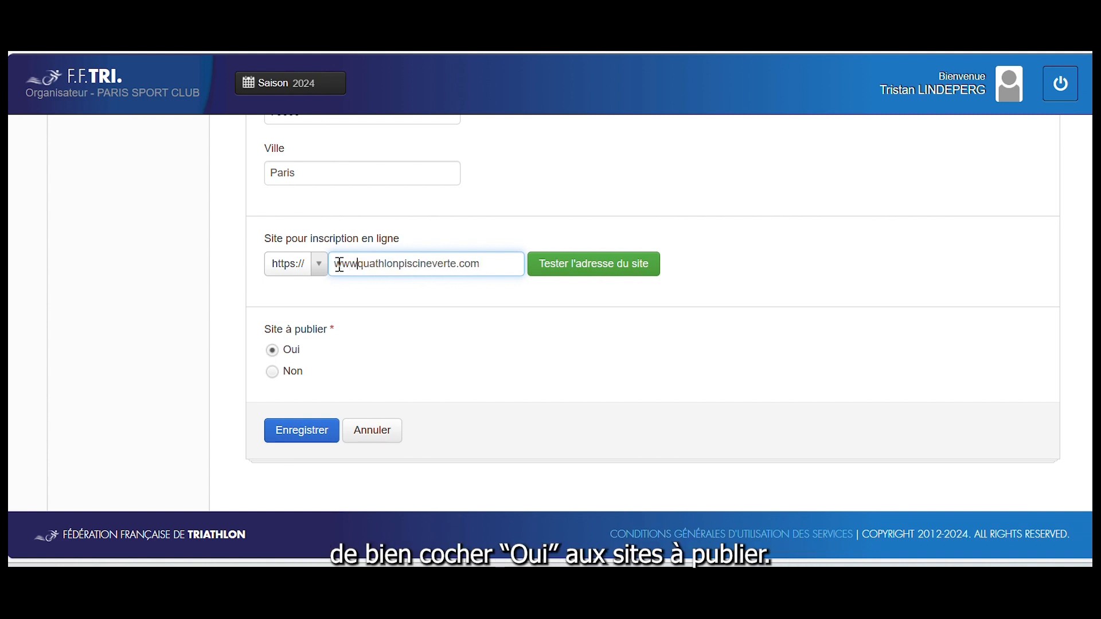
pyautogui.write('.a')
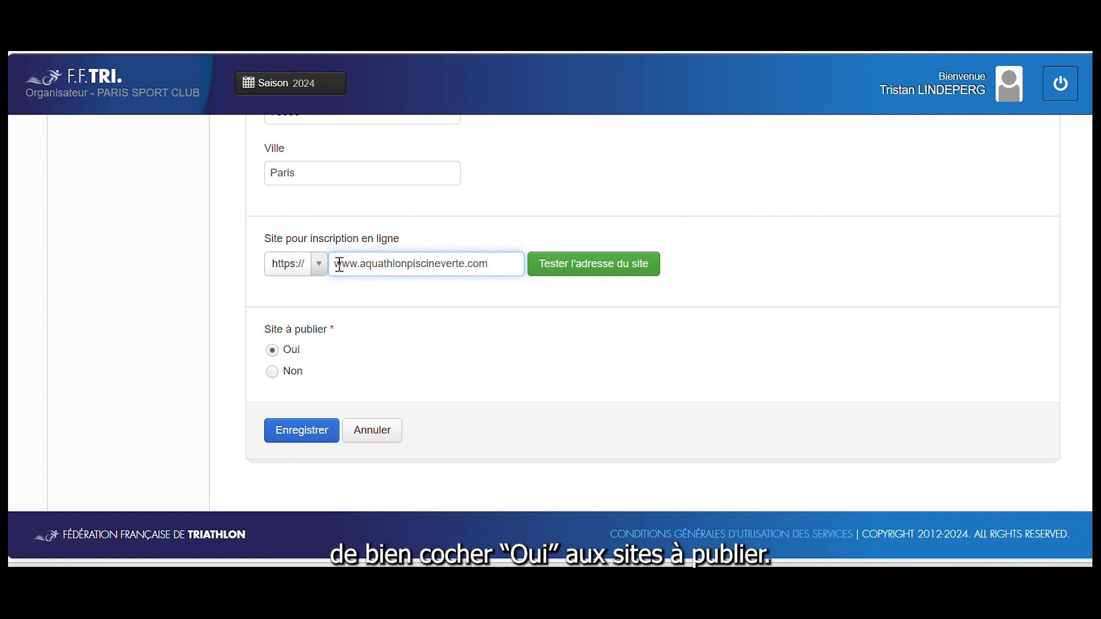
pyautogui.scroll(-1, 383, 372)
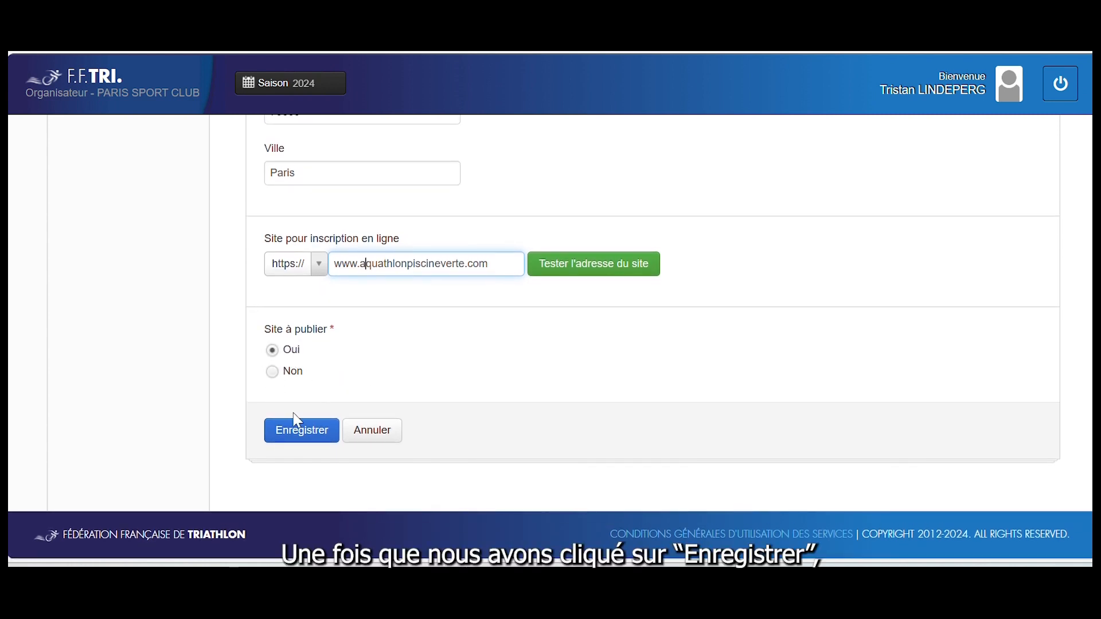
pyautogui.click(296, 438)
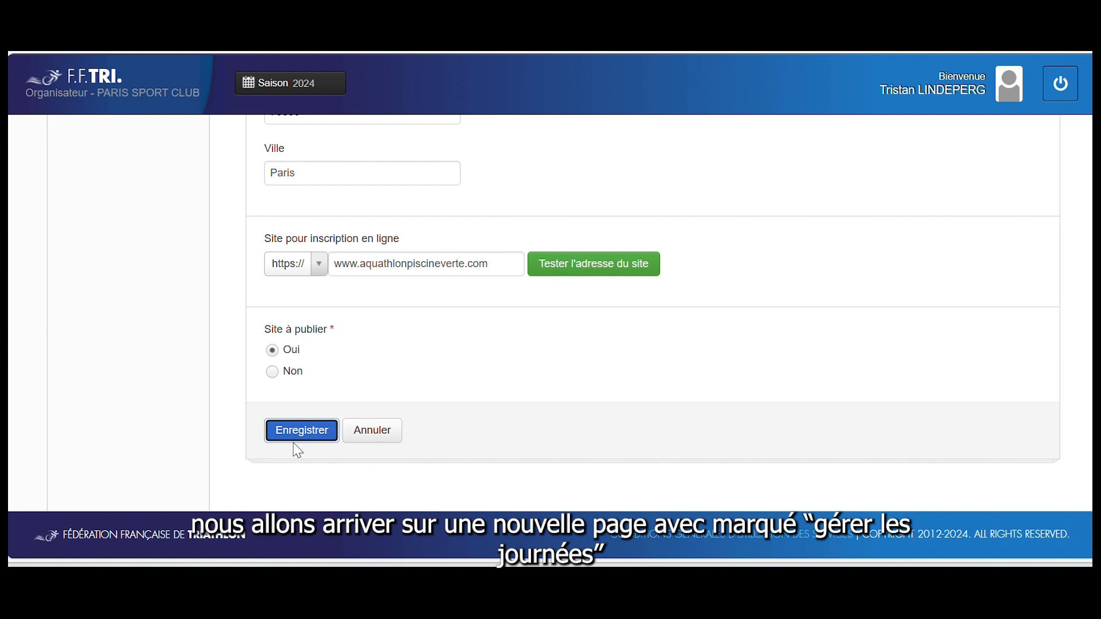
# Save day 1 dated 14/04/2024 at venue Piscine verte, city Paris, postal code 75001
pyautogui.scroll(-3, 394, 419)
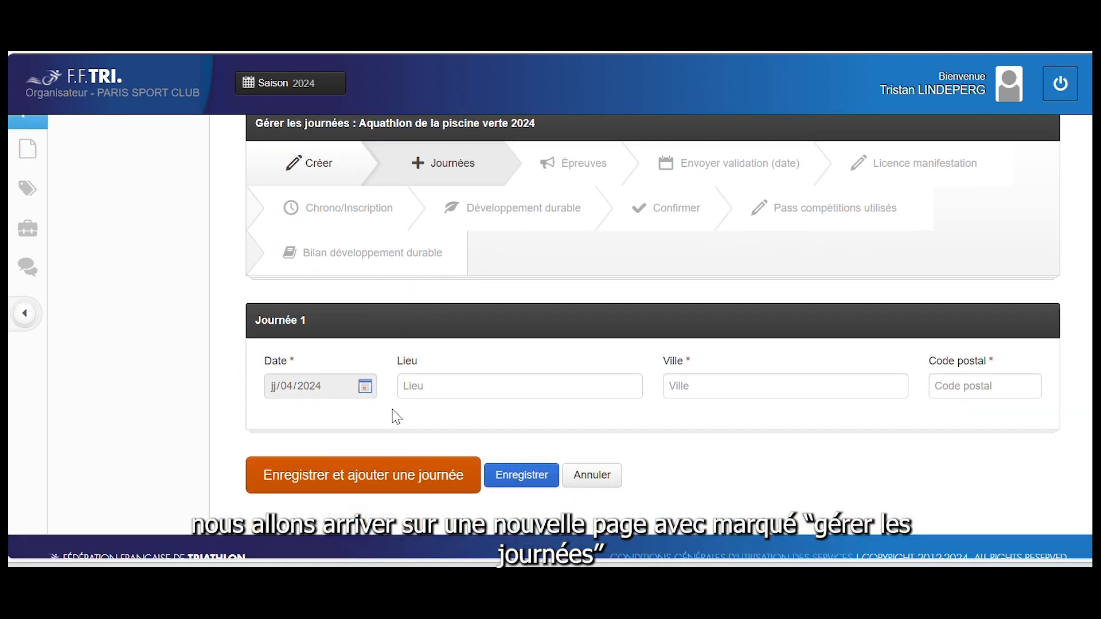
pyautogui.scroll(2, 367, 341)
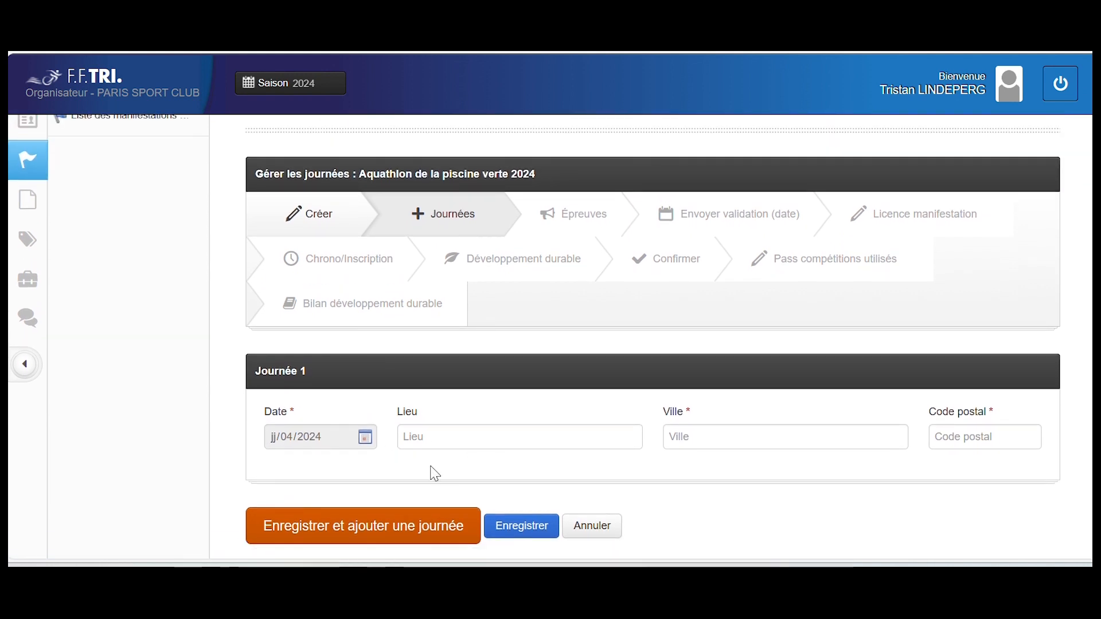
pyautogui.click(361, 441)
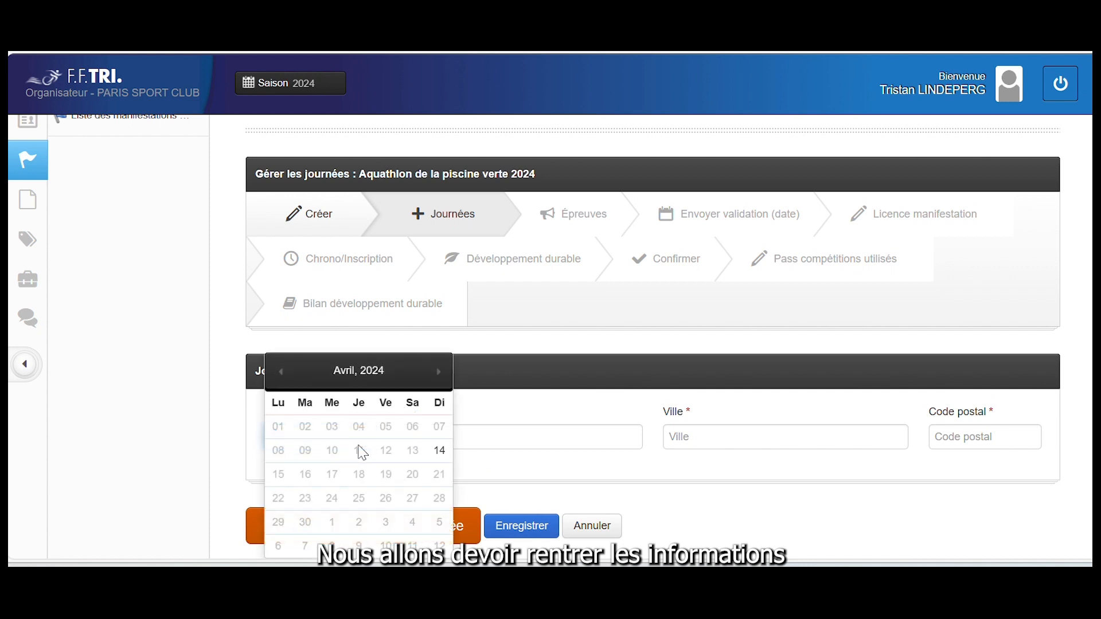
pyautogui.click(438, 452)
pyautogui.click(458, 440)
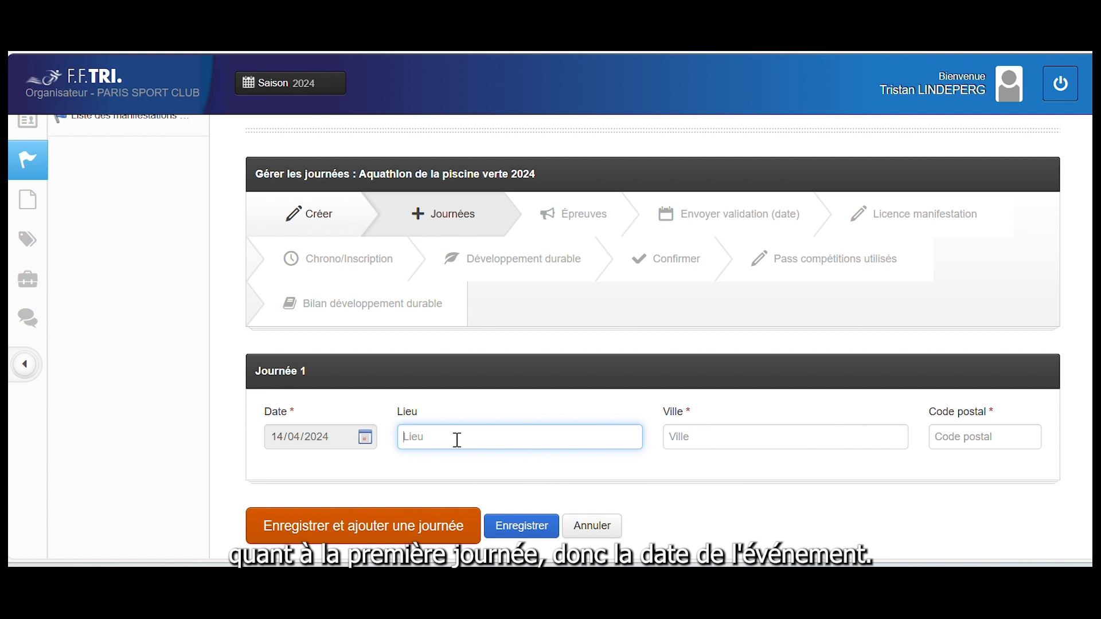
pyautogui.write('Piscine')
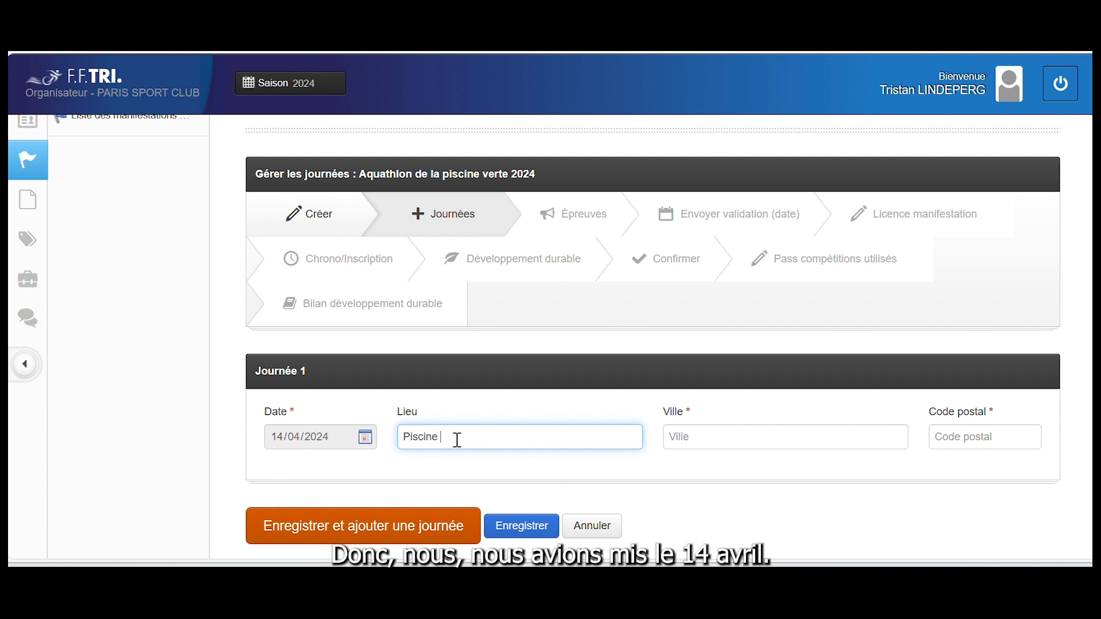
pyautogui.write(' verte')
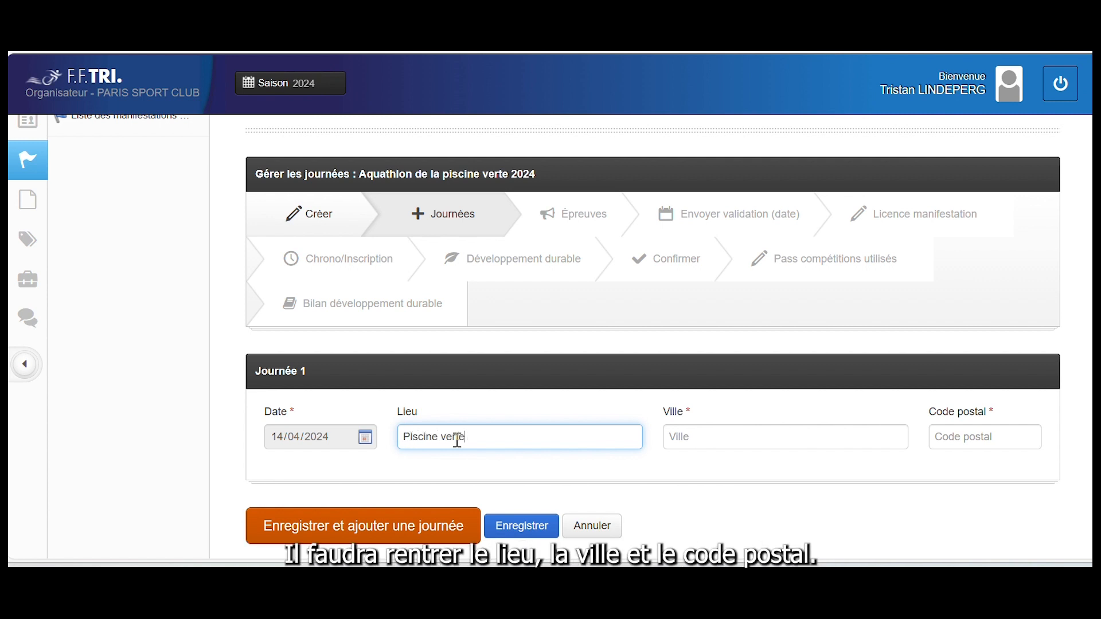
pyautogui.click(704, 444)
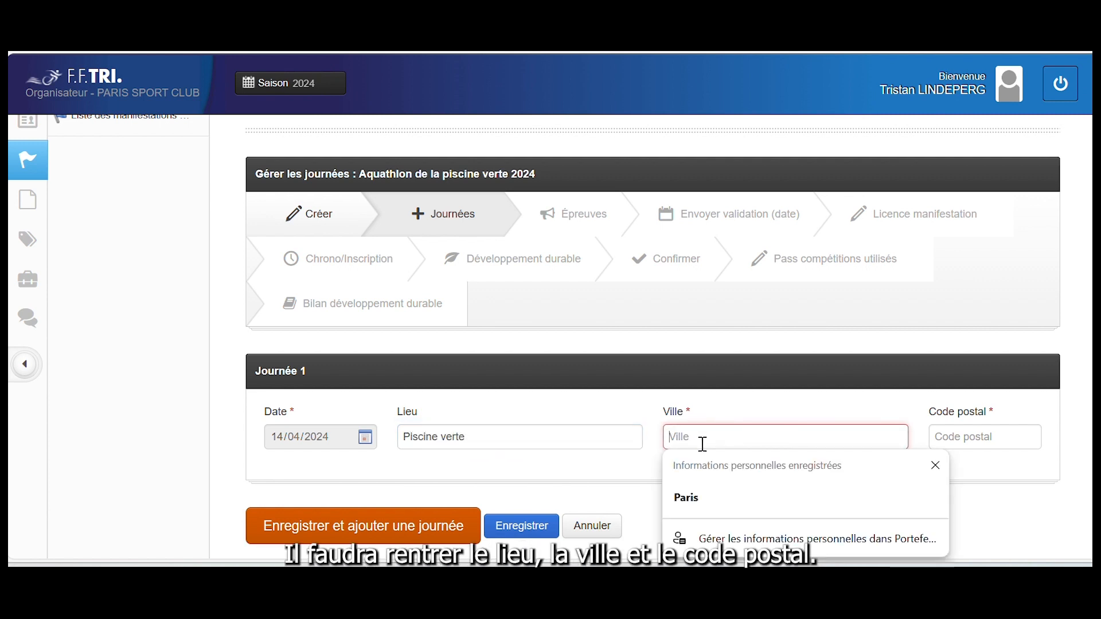
pyautogui.click(695, 497)
pyautogui.click(946, 434)
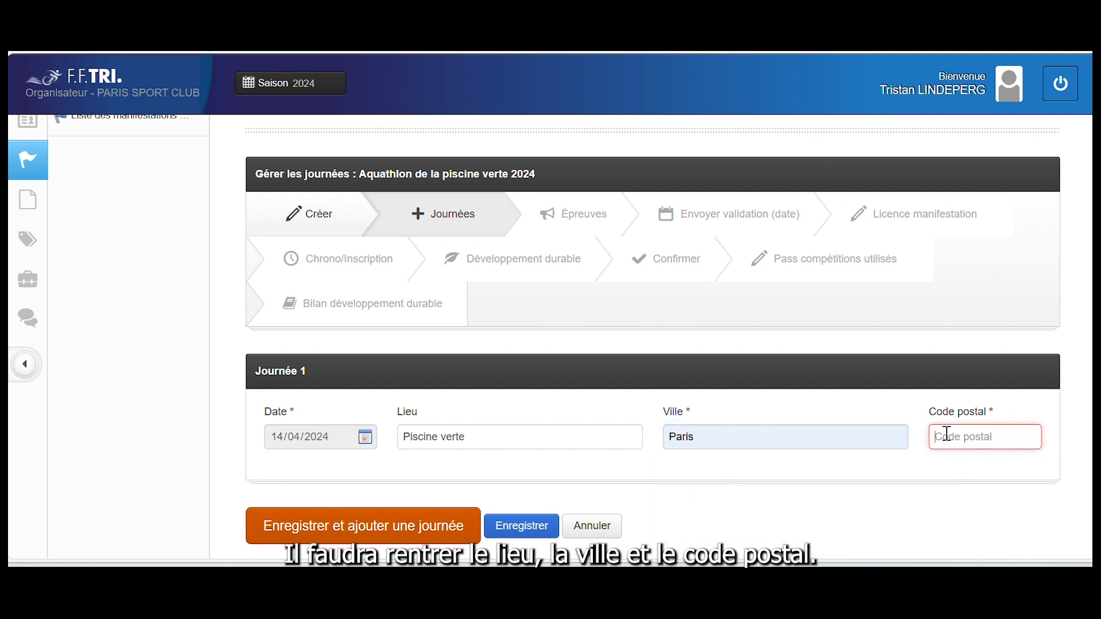
pyautogui.write('75')
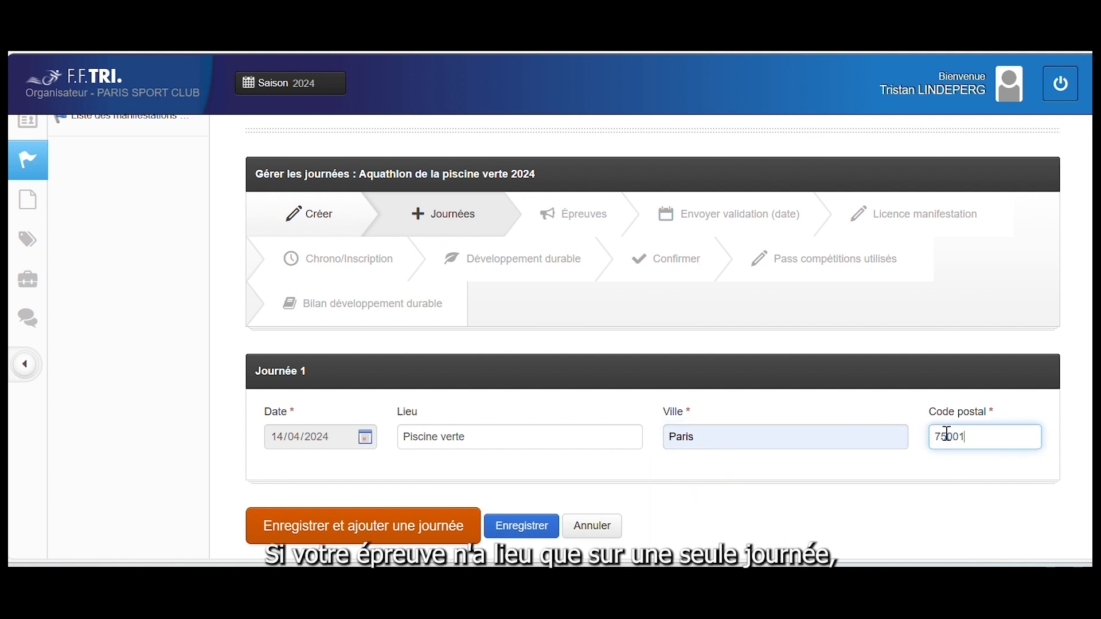
pyautogui.write('001')
pyautogui.scroll(-2, 646, 516)
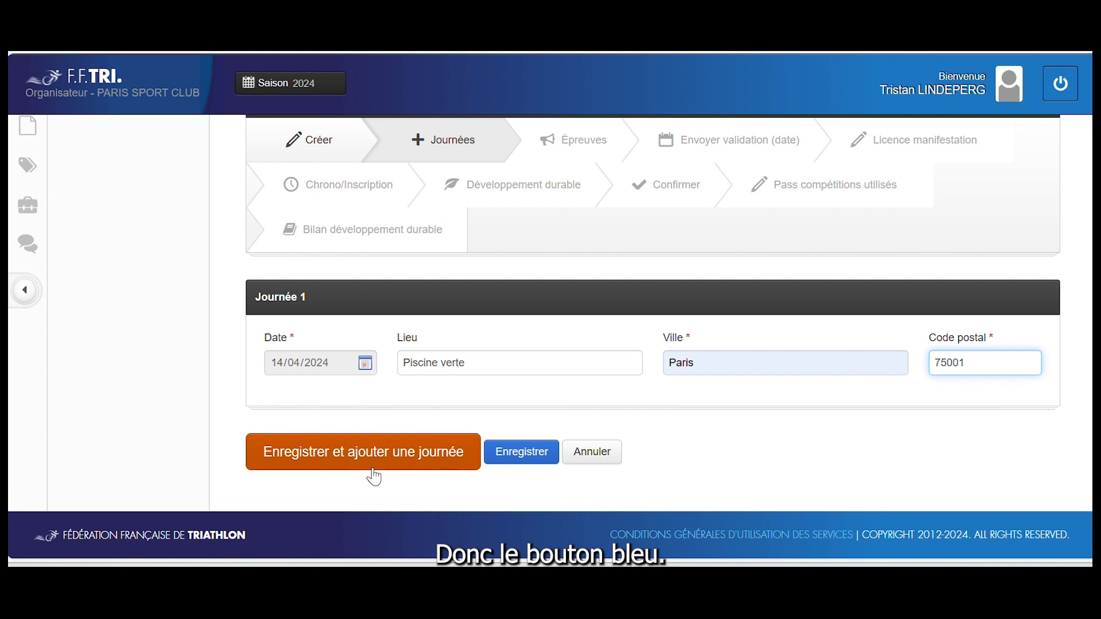
pyautogui.click(527, 461)
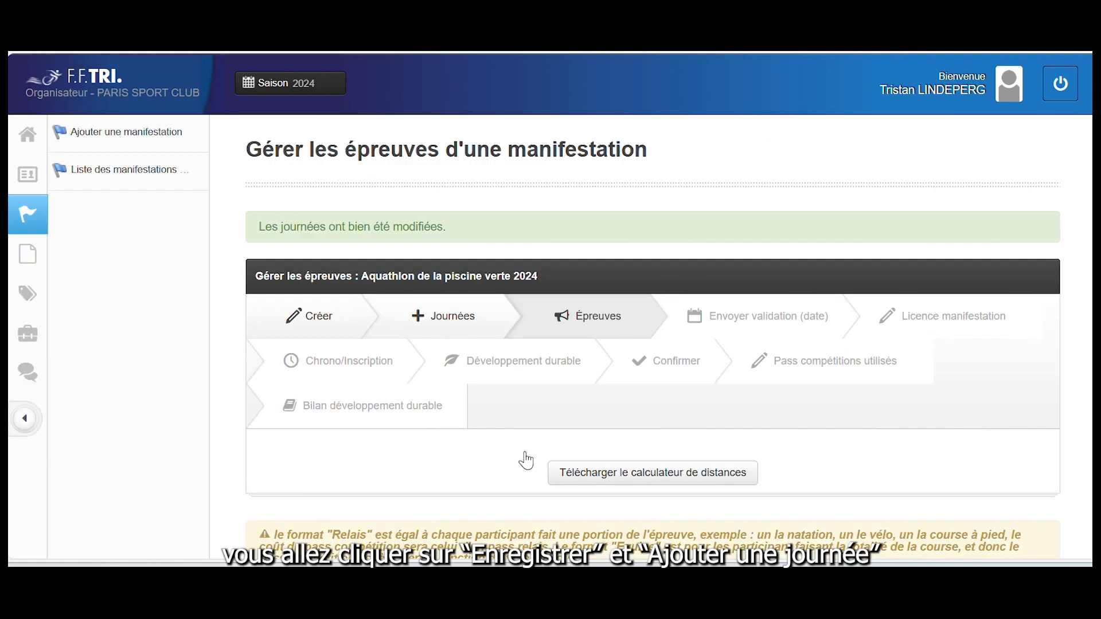
# Scroll to the Paris (14/04/2024) race entry and focus the Nom de l'épreuve field
pyautogui.scroll(-3, 527, 460)
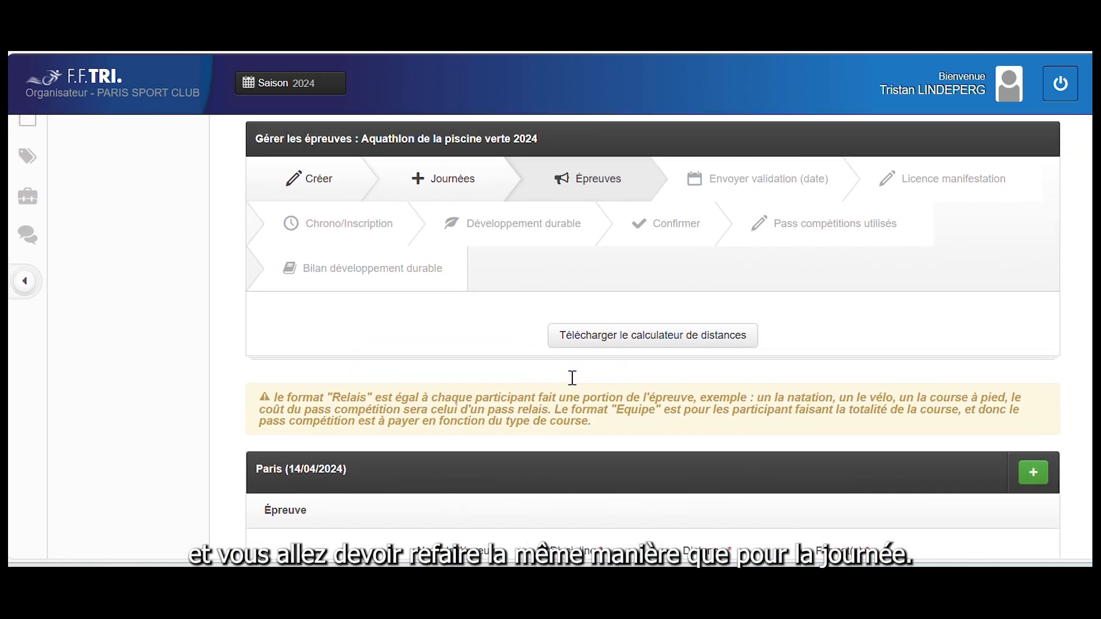
pyautogui.scroll(-3, 572, 378)
pyautogui.scroll(-2, 572, 384)
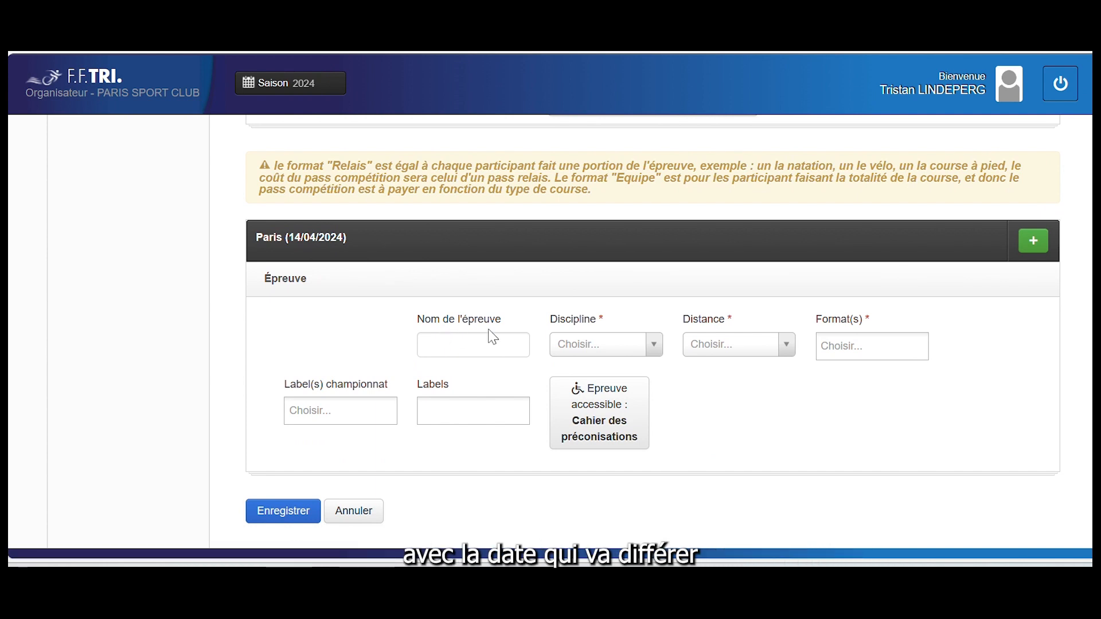
pyautogui.scroll(3, 492, 336)
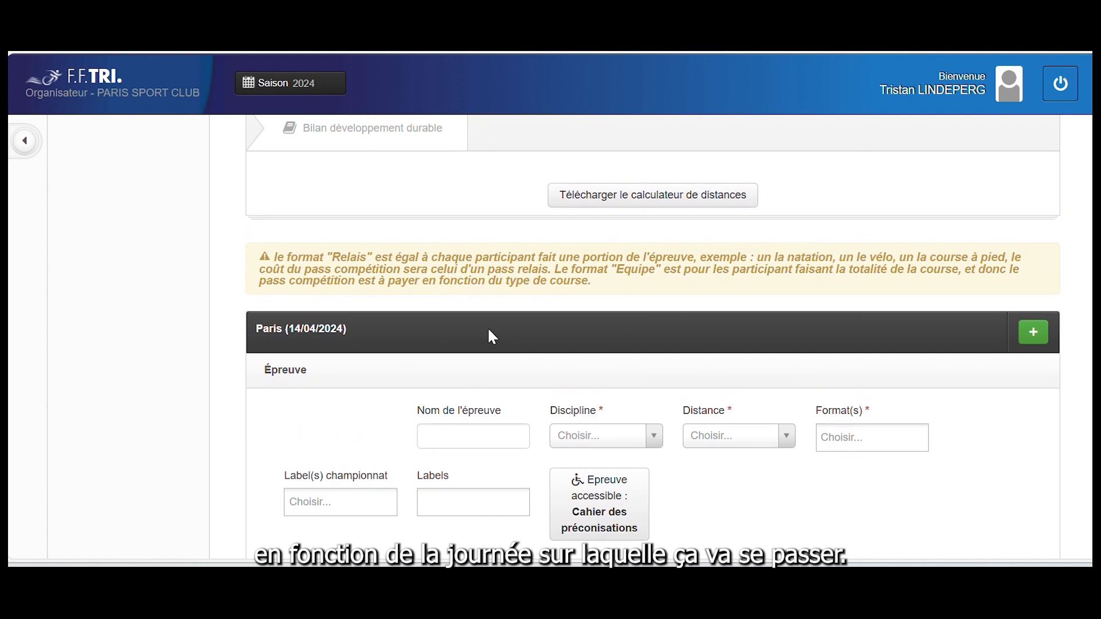
pyautogui.scroll(2, 492, 337)
pyautogui.rightClick(491, 330)
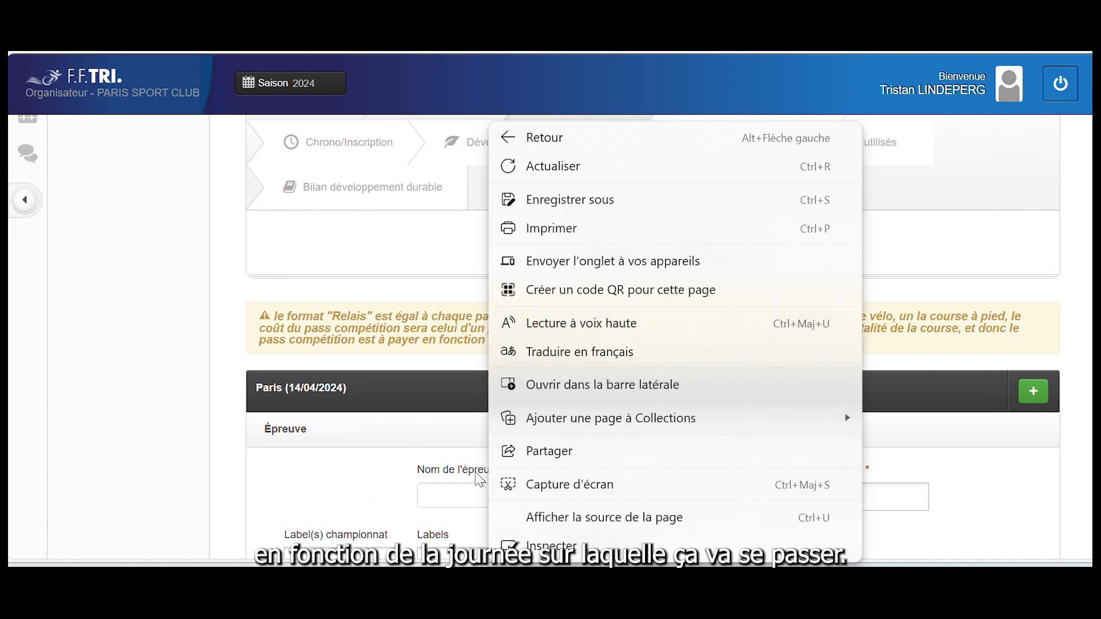
pyautogui.click(422, 488)
pyautogui.click(371, 509)
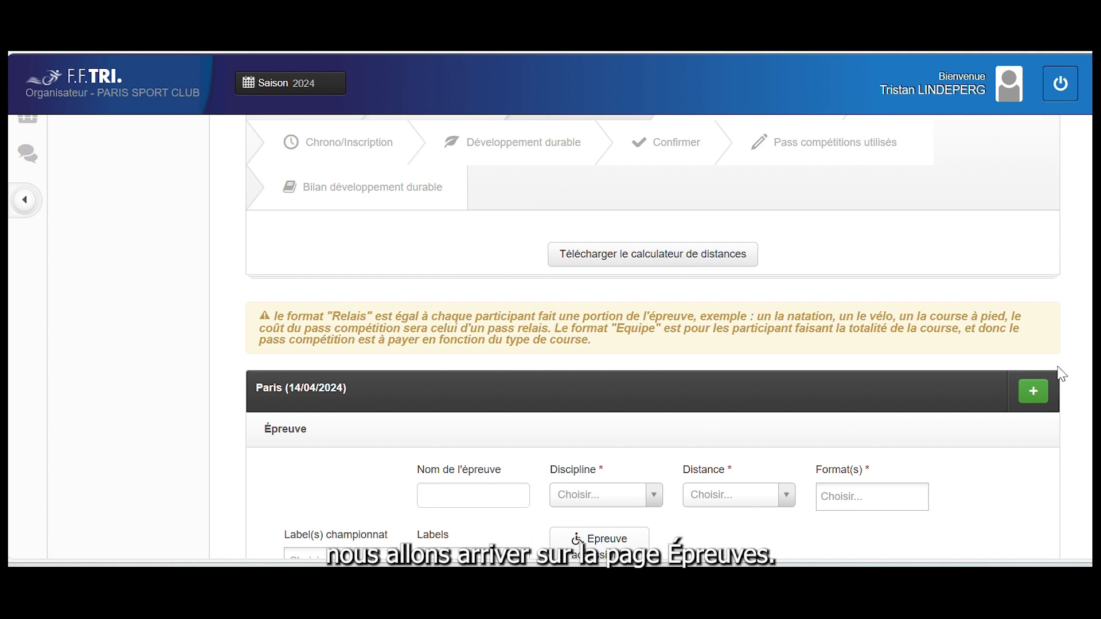
# Type the first event's name, Aquathlon pou Pupilles
pyautogui.click(445, 488)
pyautogui.write('Aqu')
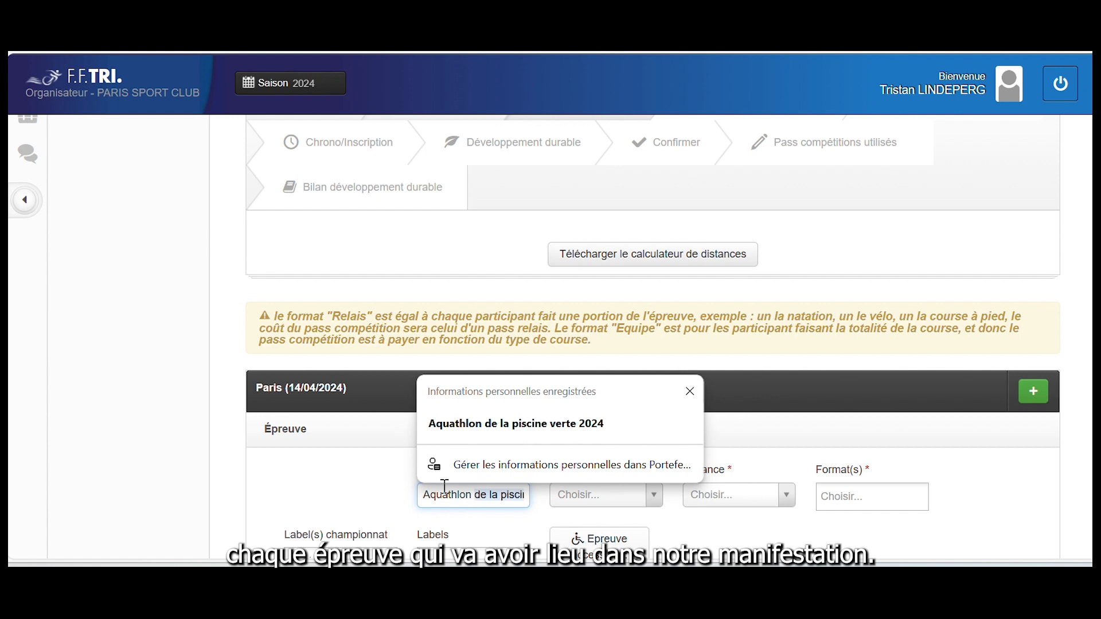
pyautogui.write('athlon M')
pyautogui.press('BackSpace')
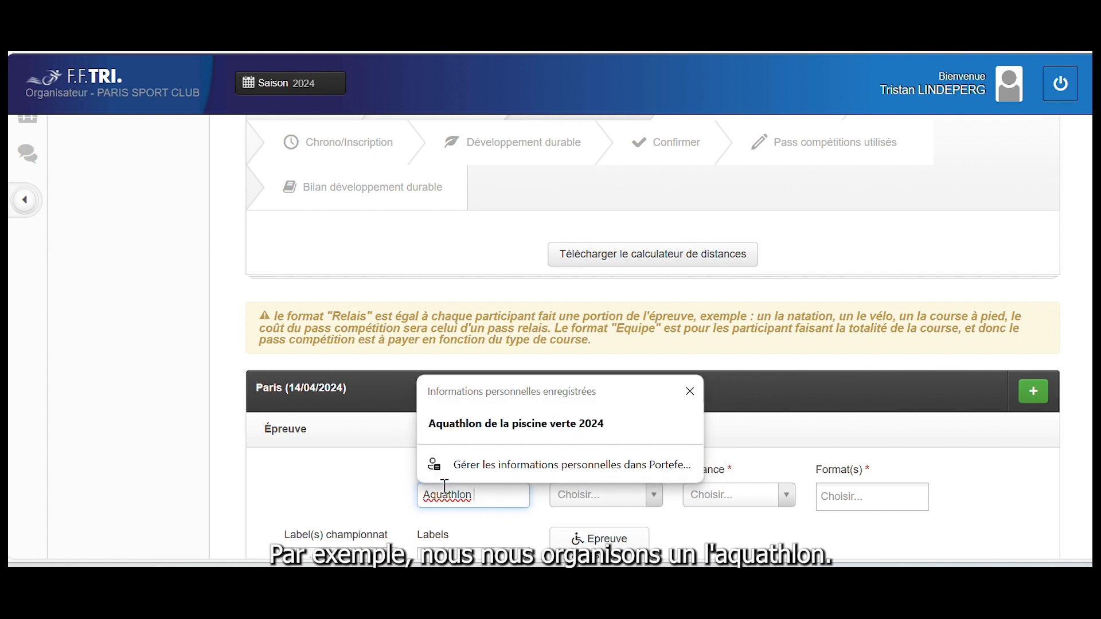
pyautogui.write('poussin')
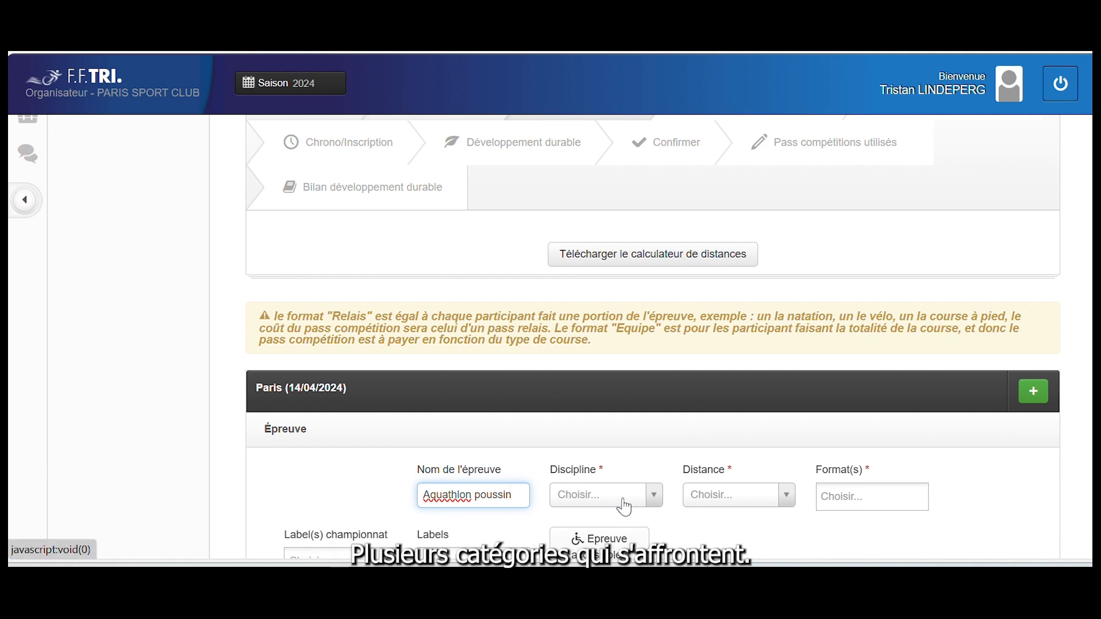
pyautogui.write('Pu')
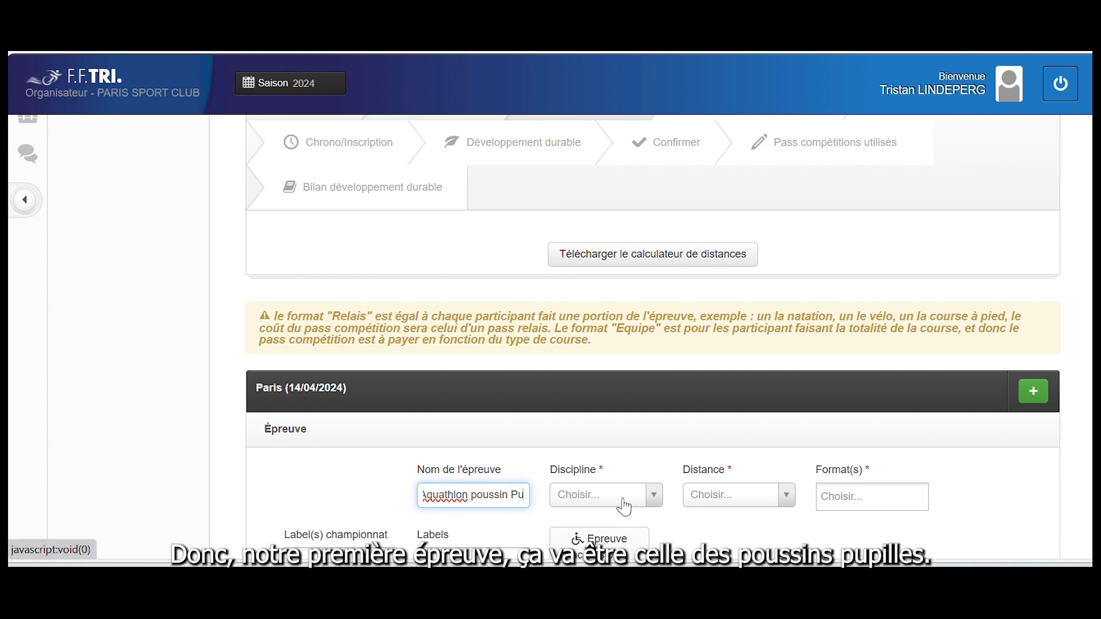
pyautogui.write('pilles')
# Set the first event to Aquathlon discipline, Jeunes 6-9 distance and Individuel format
pyautogui.click(624, 507)
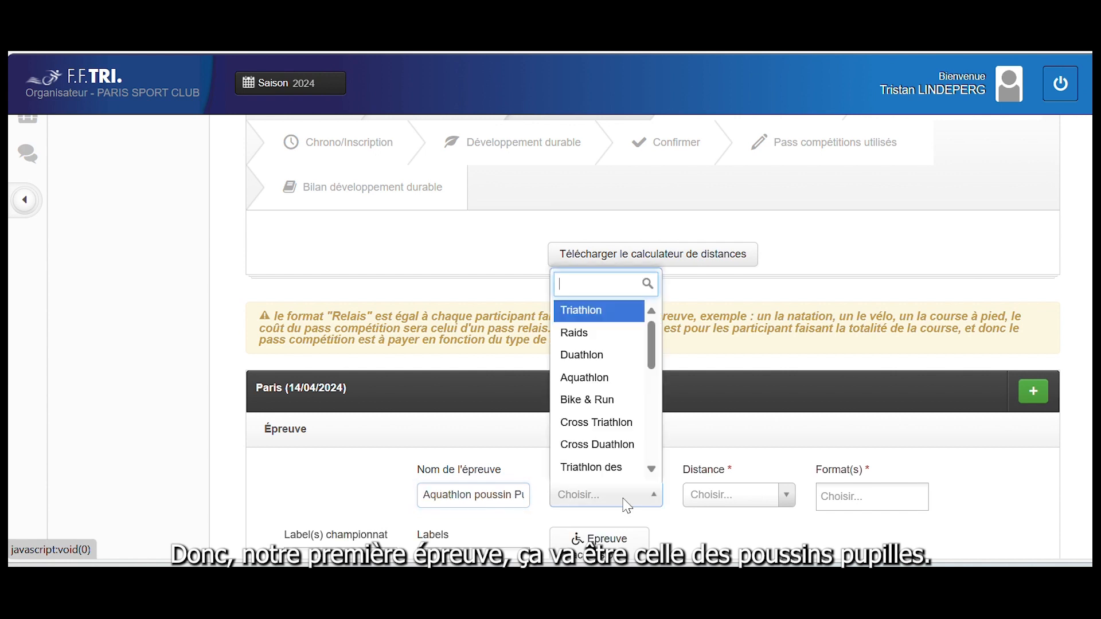
pyautogui.click(599, 374)
pyautogui.click(706, 495)
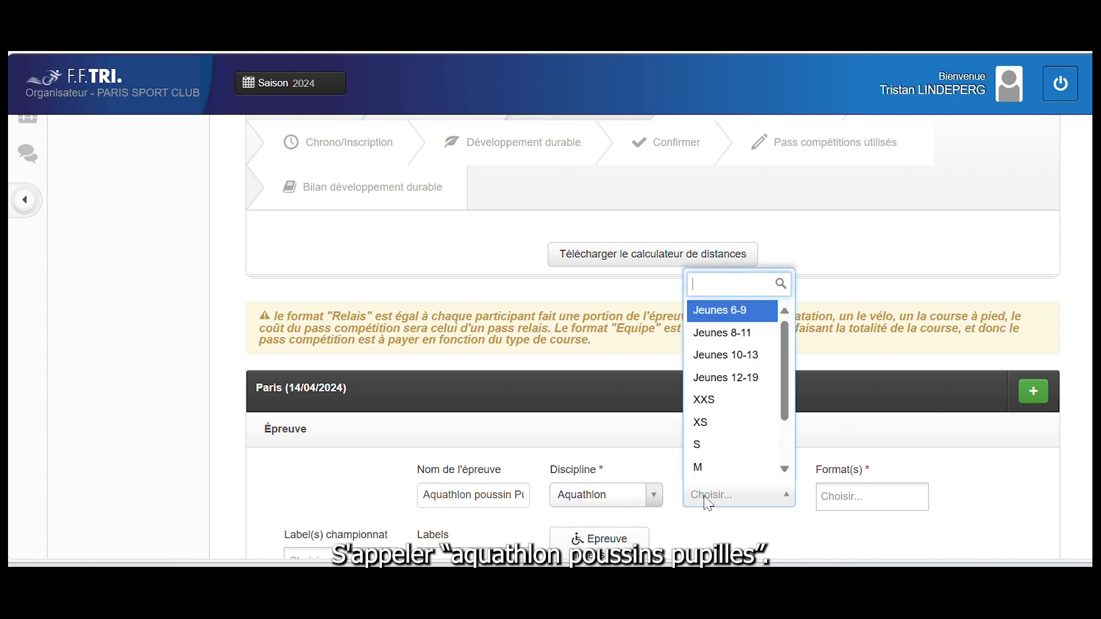
pyautogui.scroll(1, 711, 327)
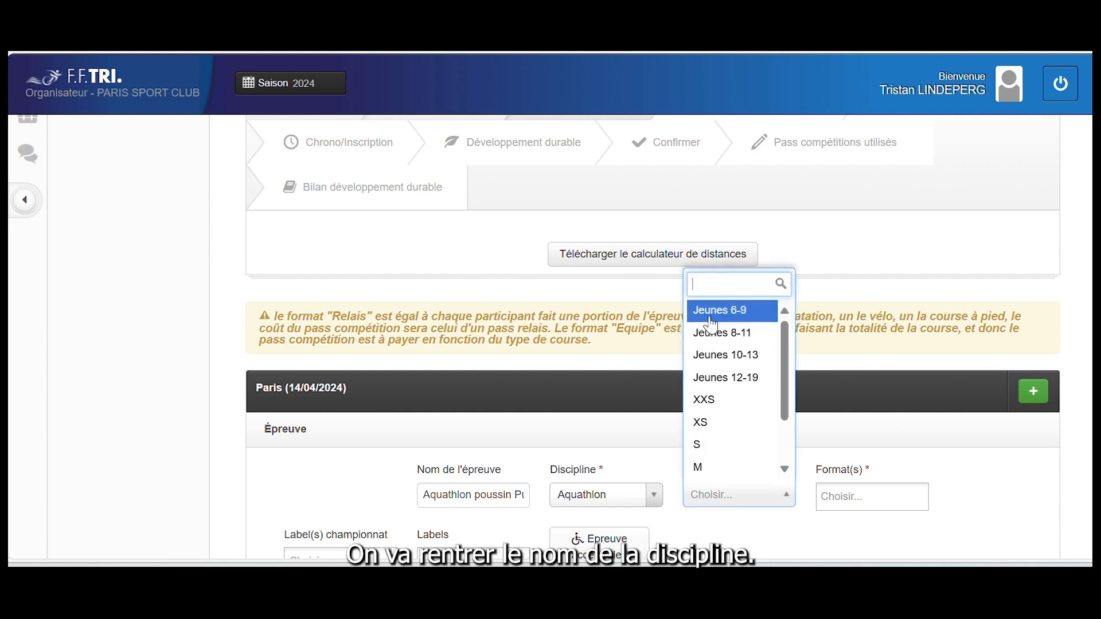
pyautogui.click(712, 324)
pyautogui.click(838, 494)
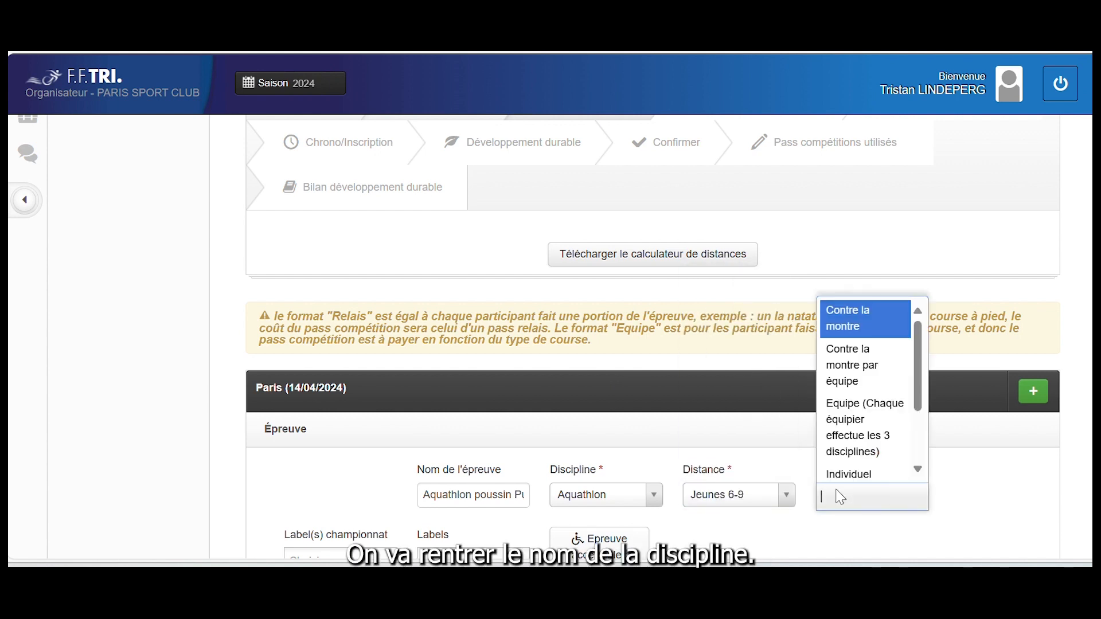
pyautogui.scroll(-2, 865, 442)
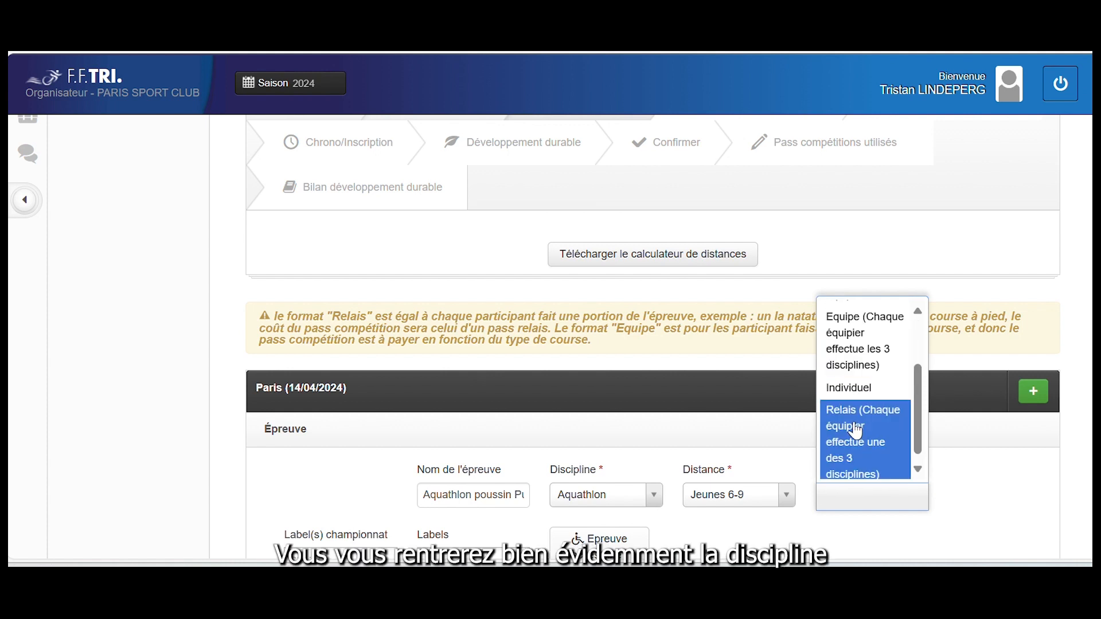
pyautogui.click(851, 390)
pyautogui.scroll(-3, 692, 491)
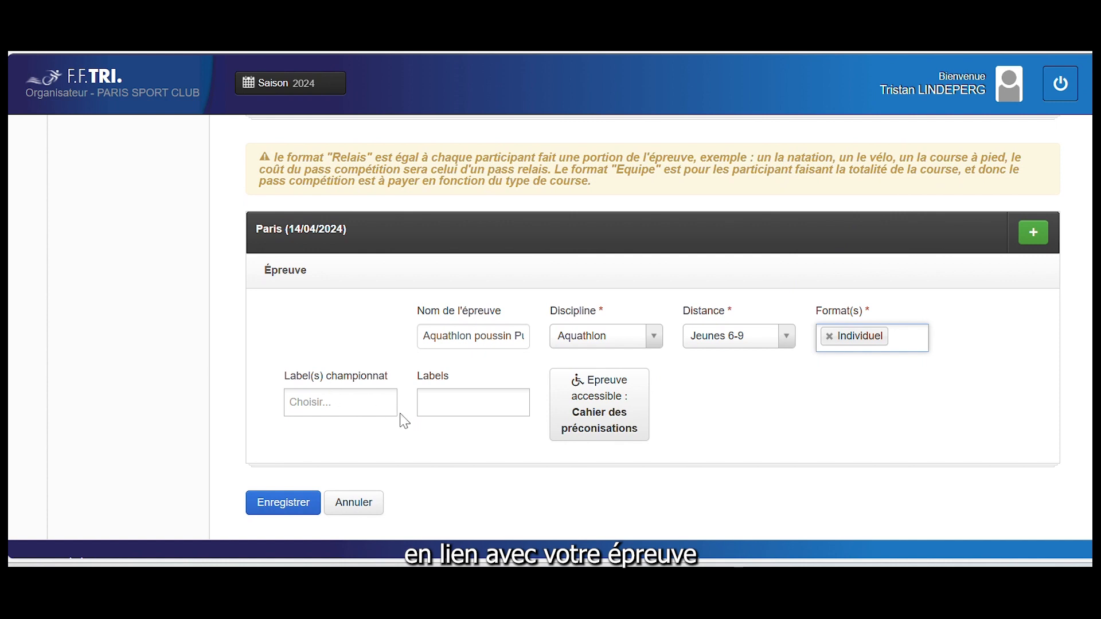
# Label the first event Epreuve accessible and Mixité, then add a second blank event
pyautogui.click(437, 404)
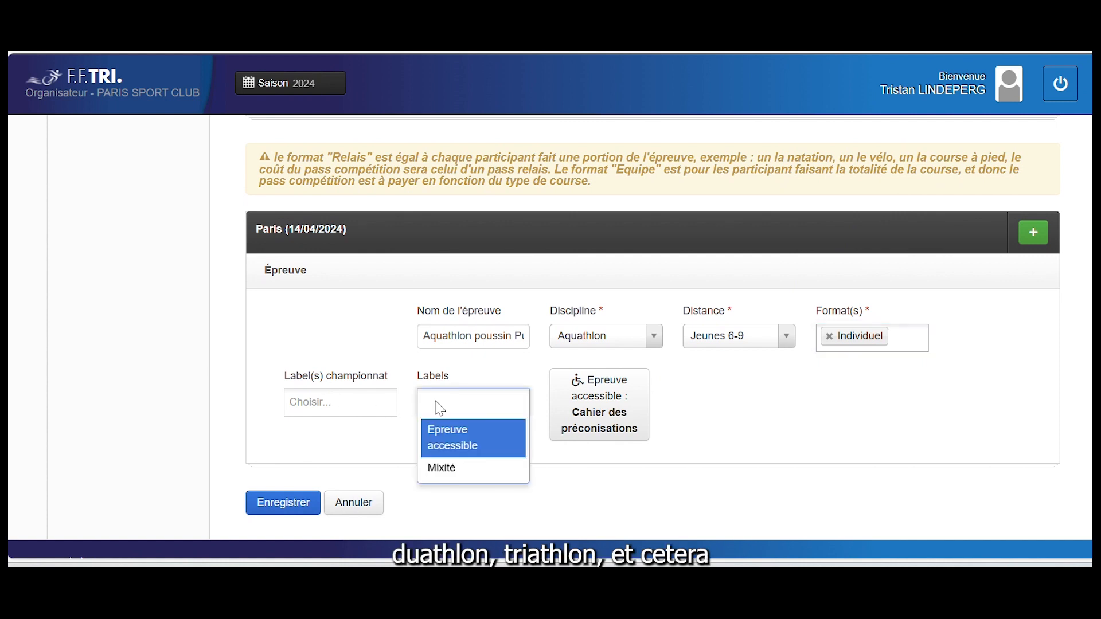
pyautogui.click(439, 444)
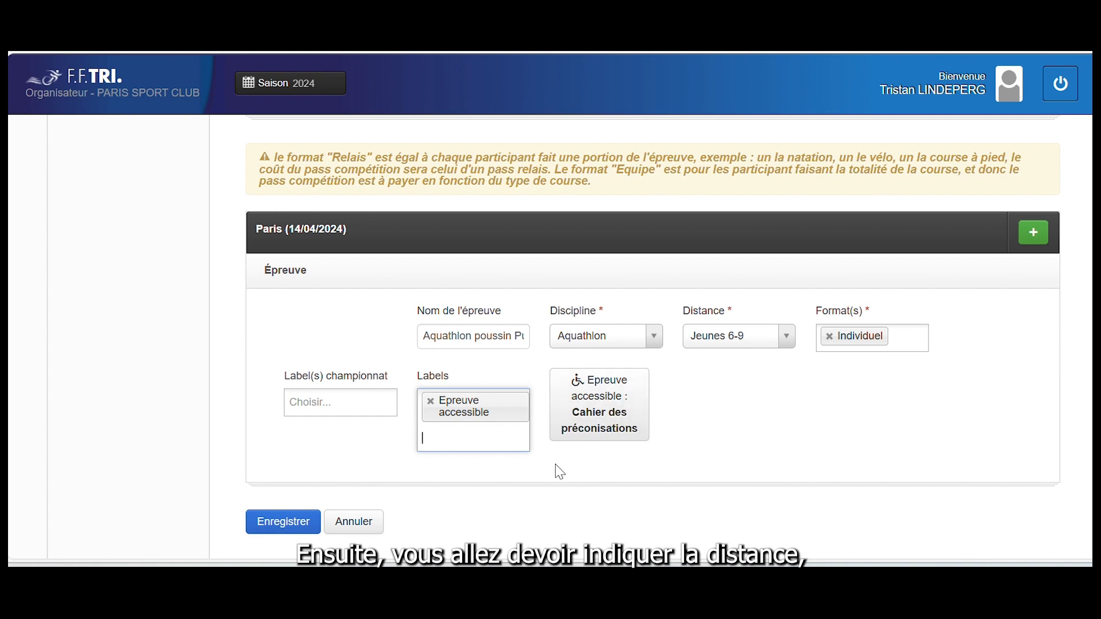
pyautogui.click(462, 440)
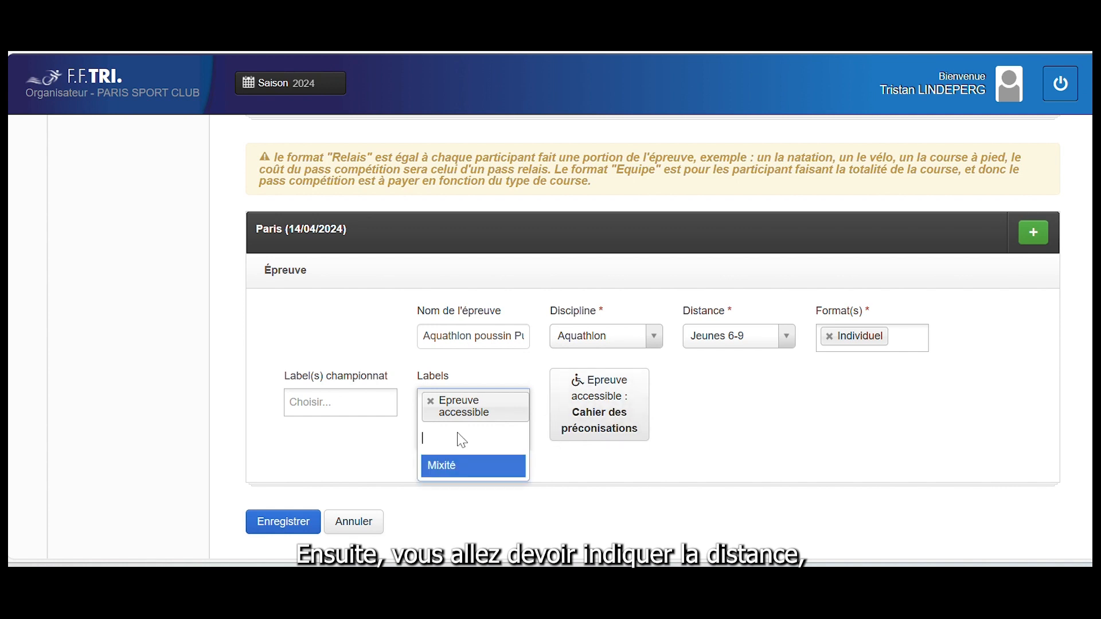
pyautogui.click(457, 468)
pyautogui.scroll(-1, 550, 465)
pyautogui.scroll(2, 549, 464)
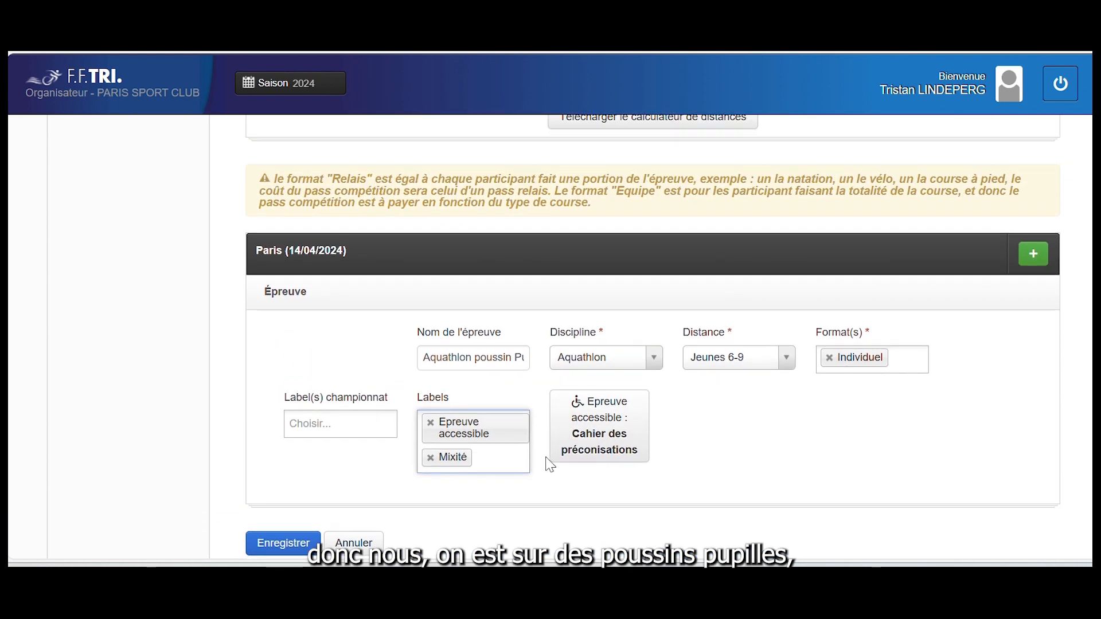
pyautogui.scroll(-1, 549, 465)
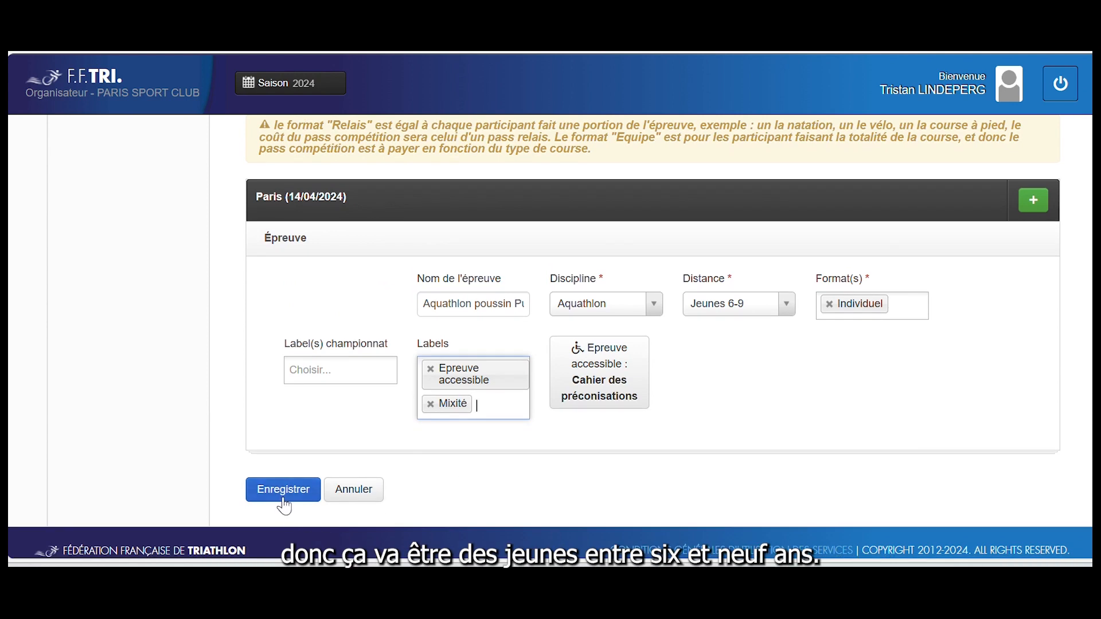
pyautogui.click(1031, 211)
# Name the second event 'Aquathlon dBenj Minimes'
pyautogui.scroll(1, 643, 329)
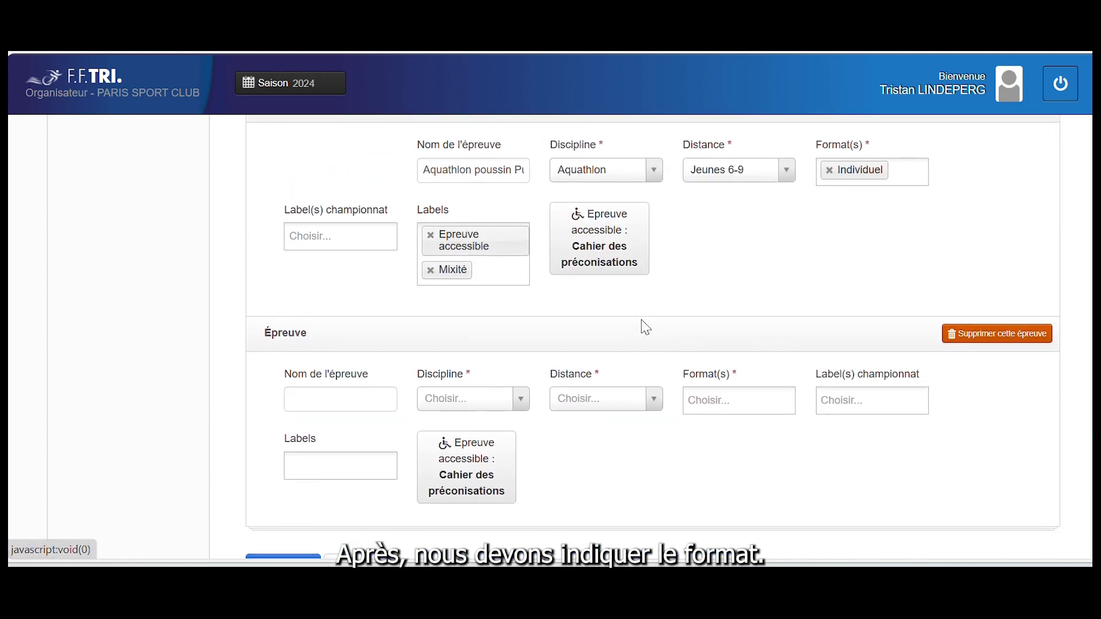
pyautogui.scroll(1, 641, 327)
pyautogui.click(359, 432)
pyautogui.write('Aqua')
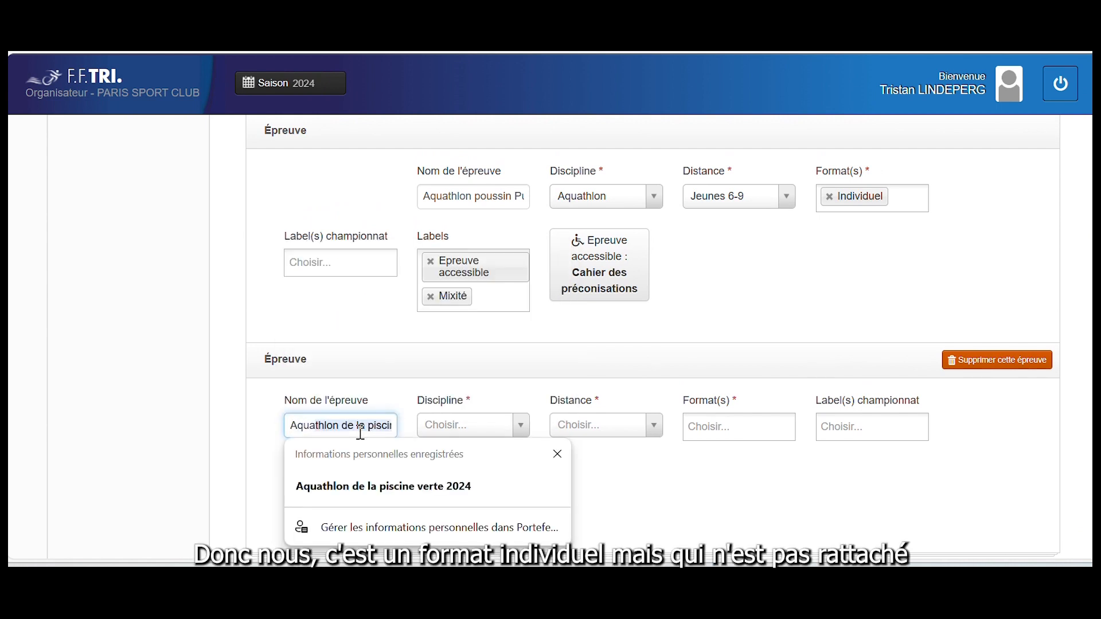
pyautogui.write('th')
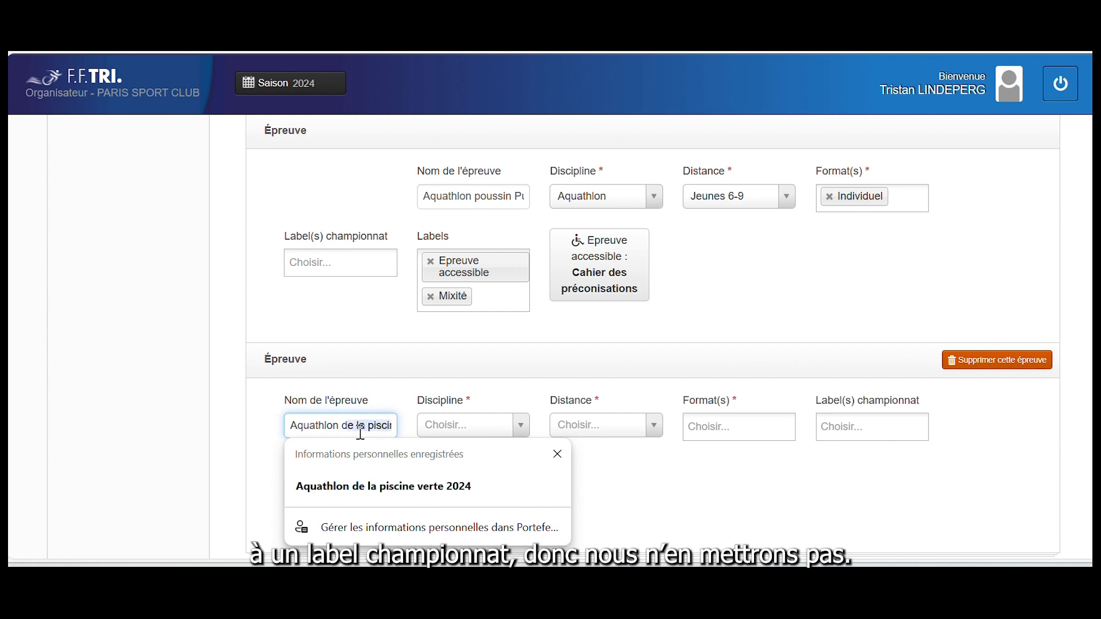
pyautogui.write('lon')
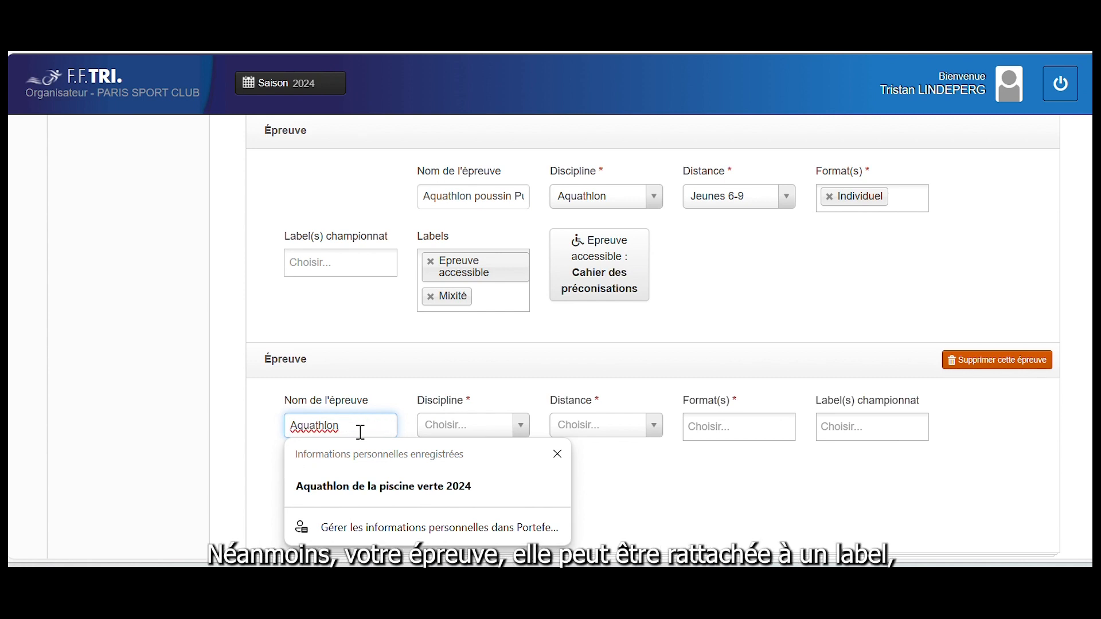
pyautogui.write(' dB')
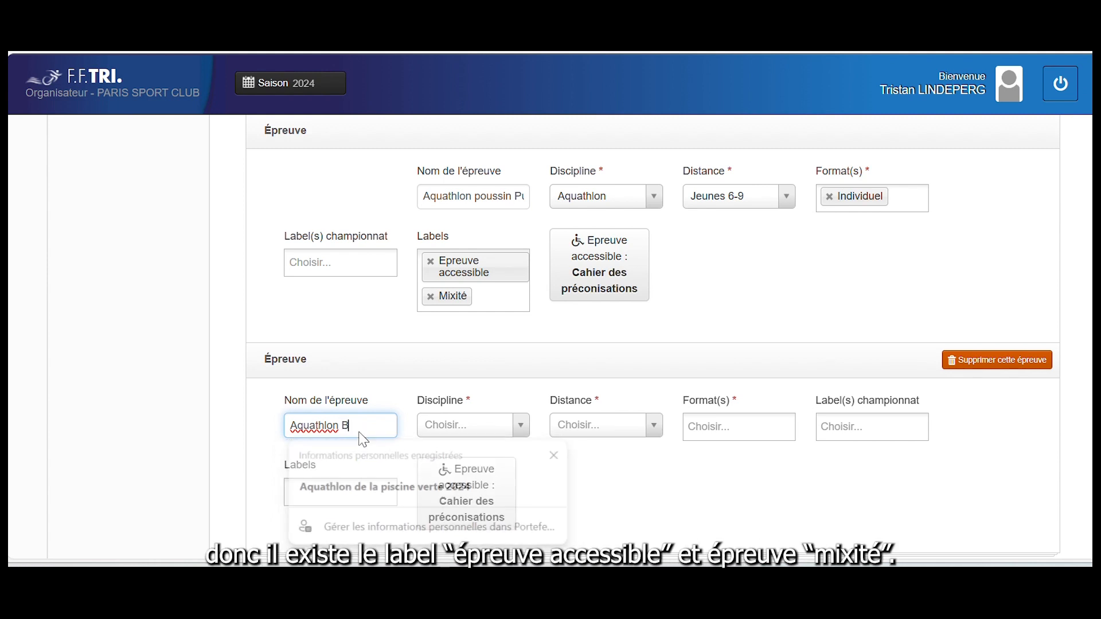
pyautogui.write('enj ')
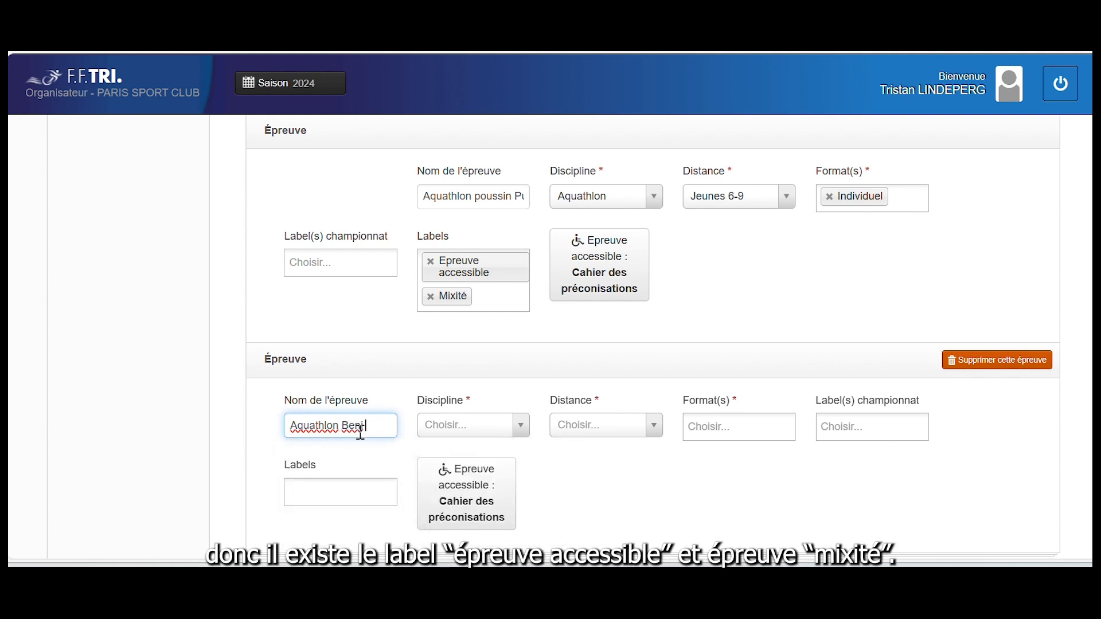
pyautogui.write('Minimes')
# Set the second event to Aquathlon discipline, Jeunes 10-13 distance and Individuel format
pyautogui.click(469, 431)
pyautogui.click(467, 302)
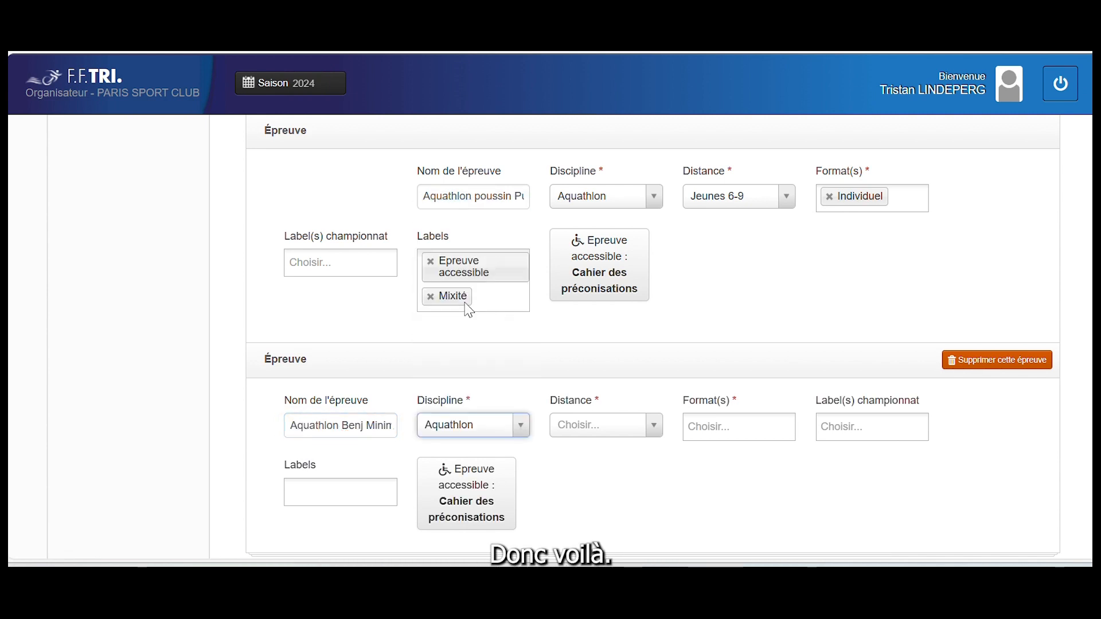
pyautogui.click(584, 421)
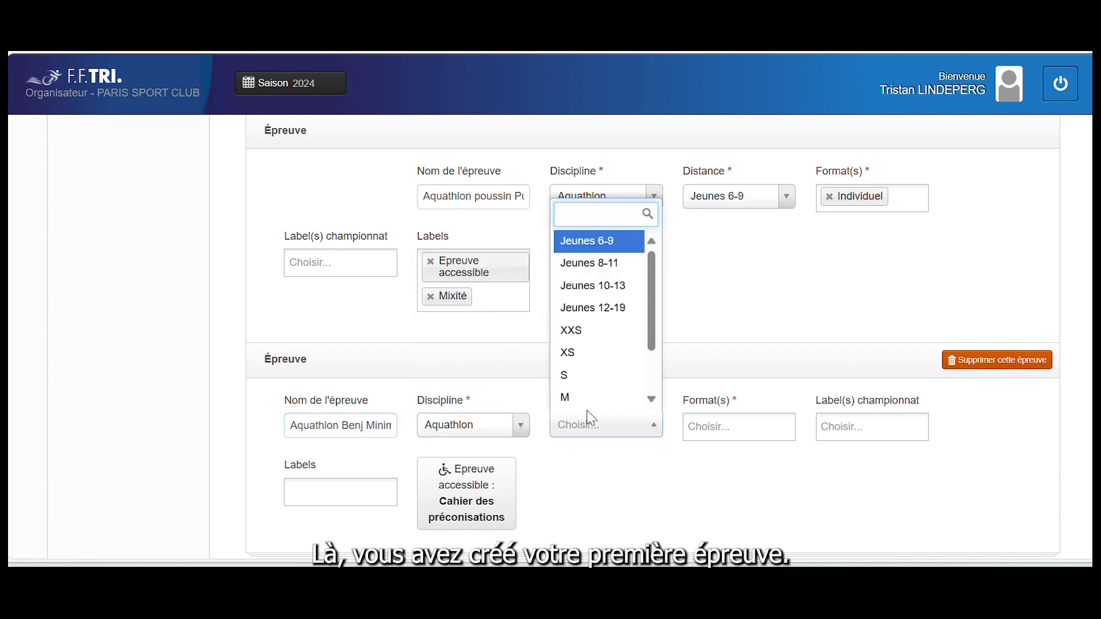
pyautogui.click(602, 299)
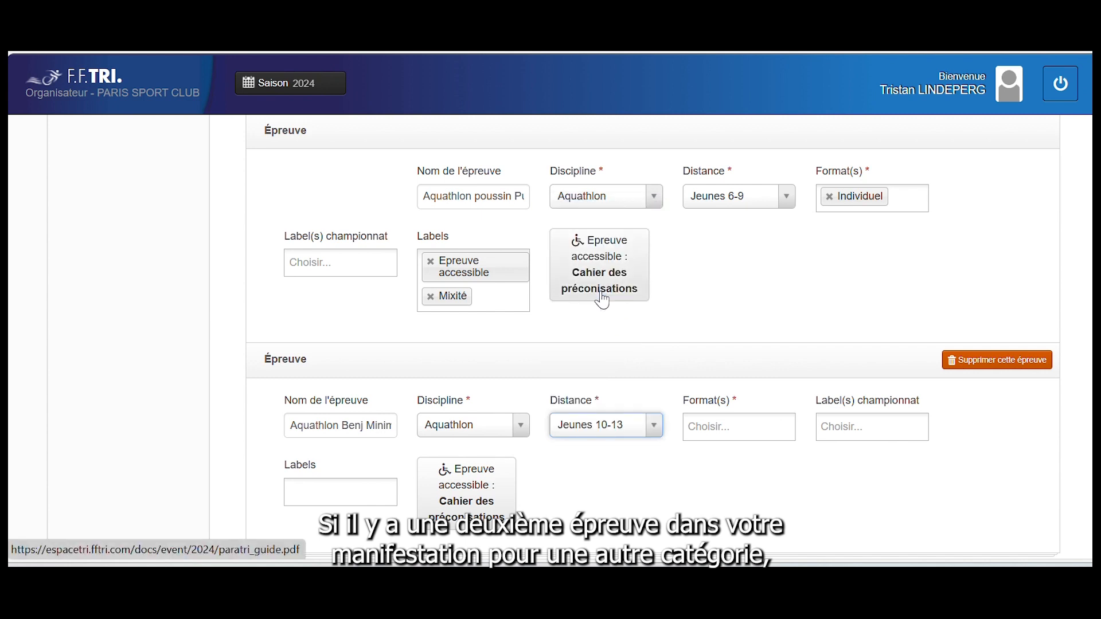
pyautogui.click(717, 424)
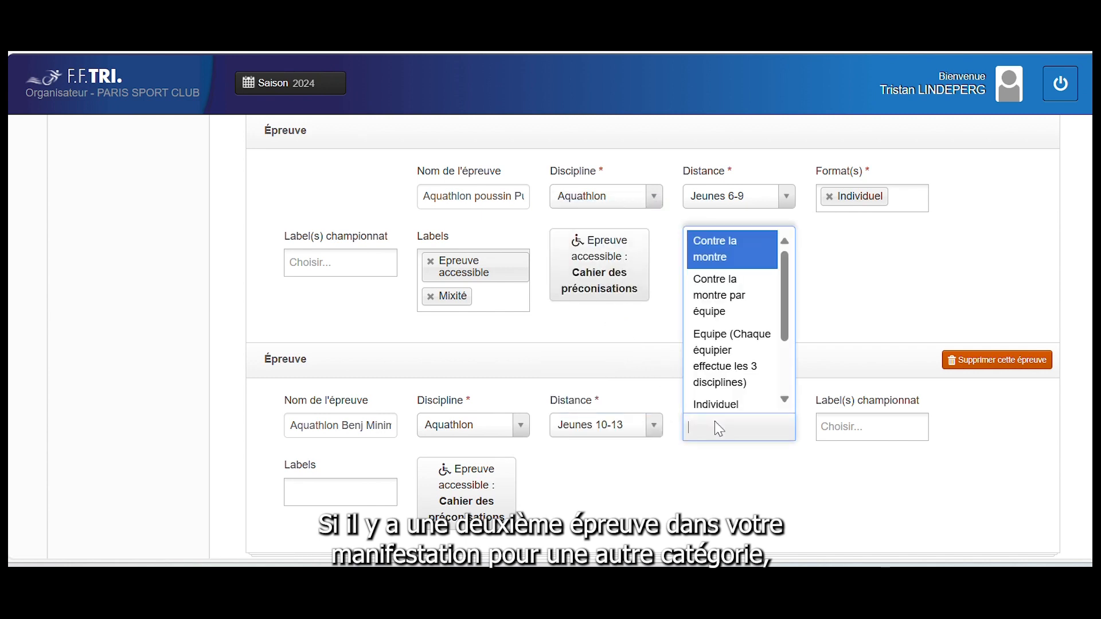
pyautogui.scroll(-1, 723, 359)
pyautogui.click(722, 356)
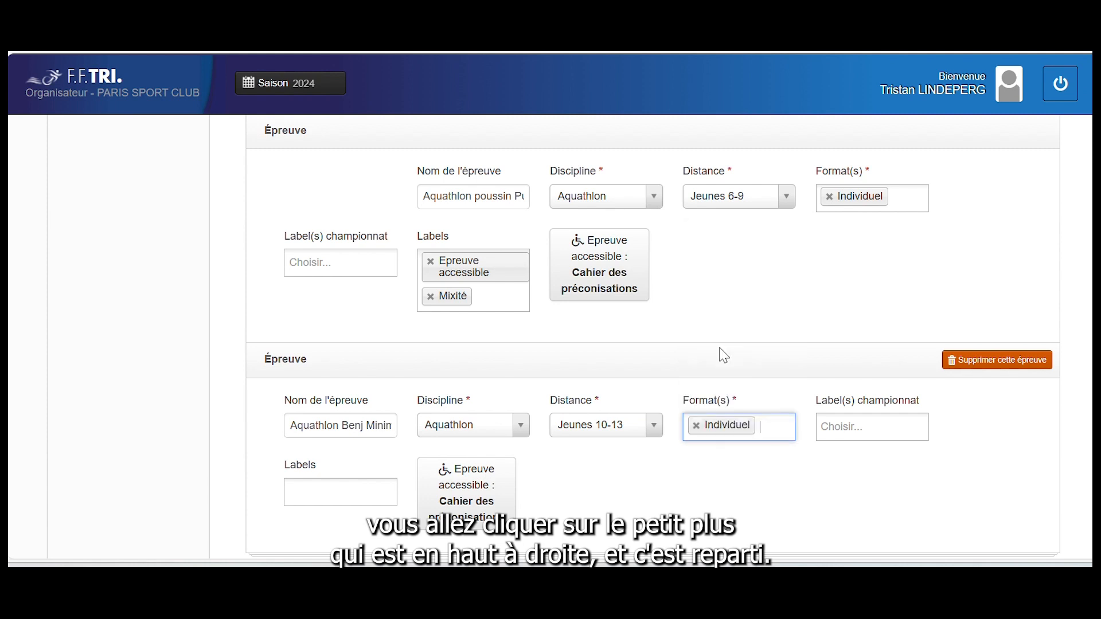
pyautogui.scroll(-2, 333, 482)
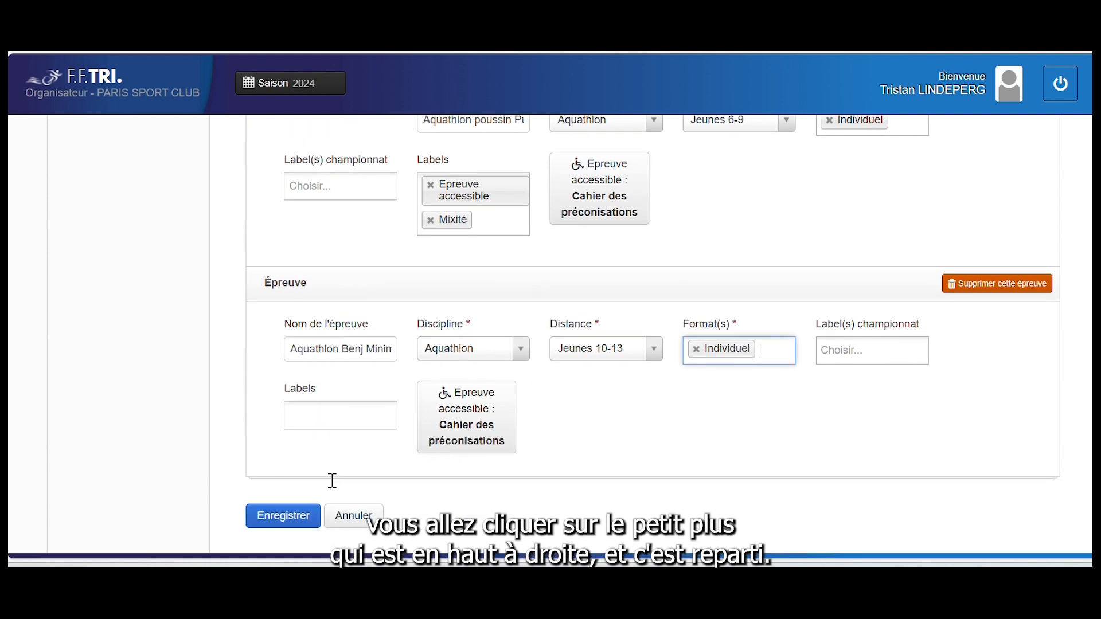
pyautogui.scroll(-1, 332, 487)
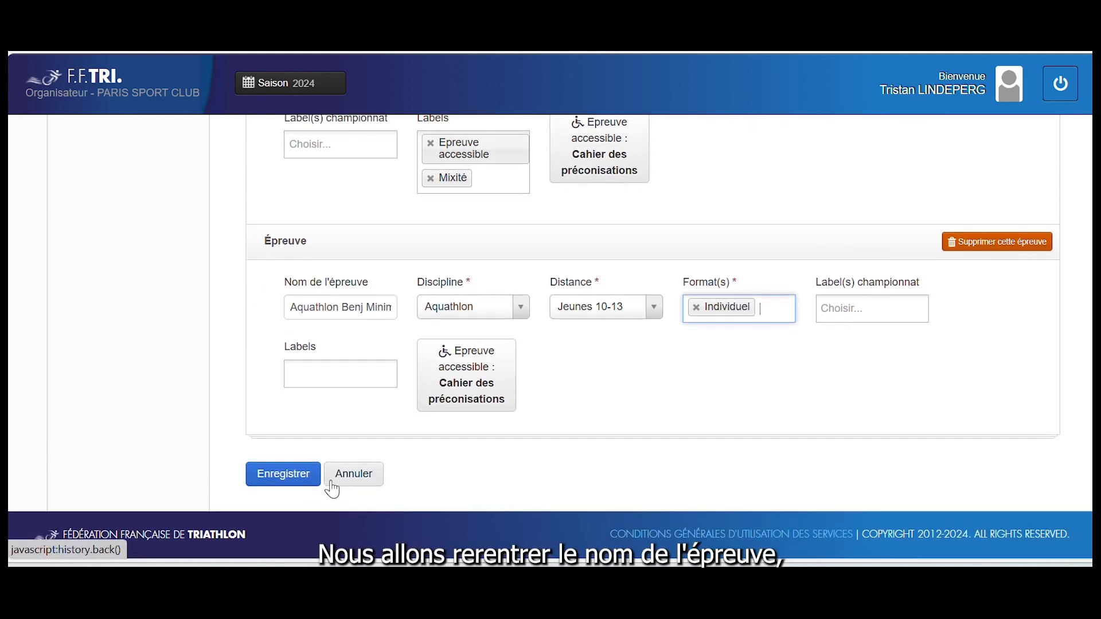
# Add the Epreuve accessible and Mixité labels to the second event
pyautogui.click(323, 373)
pyautogui.click(326, 401)
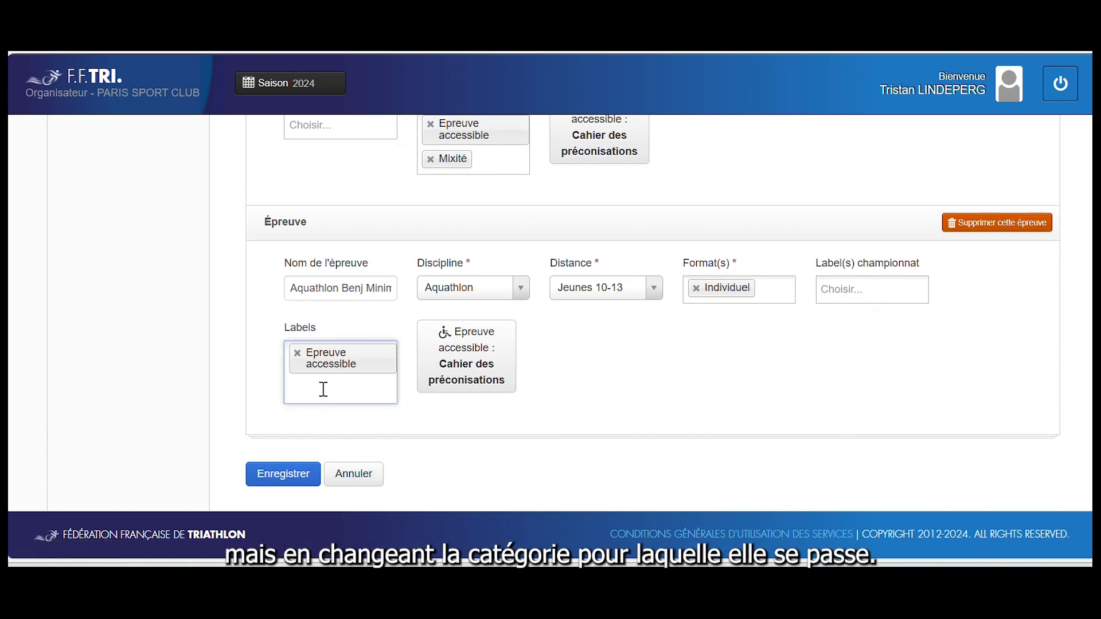
pyautogui.click(324, 390)
pyautogui.click(324, 417)
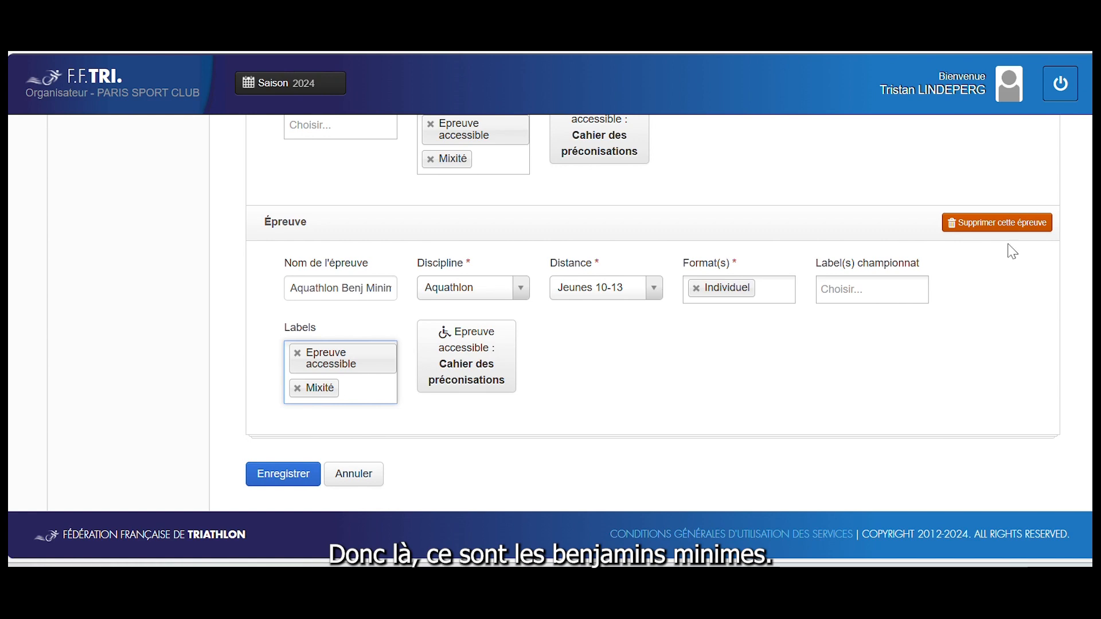
pyautogui.scroll(5, 951, 339)
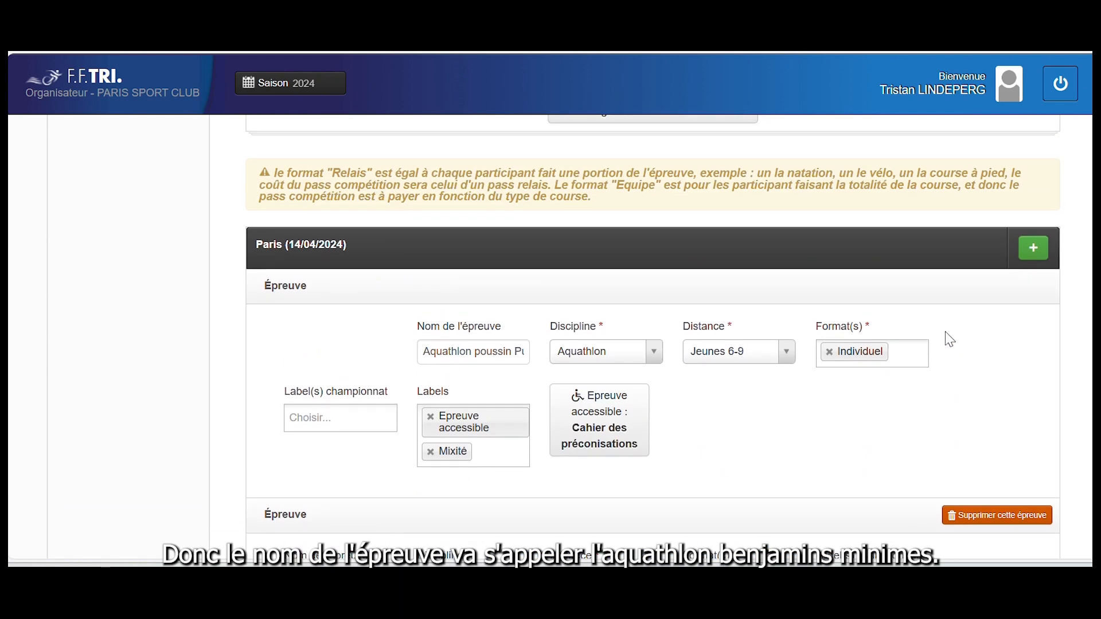
# Add a third event 'Aquathlon cadets junior' with Aquathlon discipline and Jeunes 12-19 distance
pyautogui.click(1028, 261)
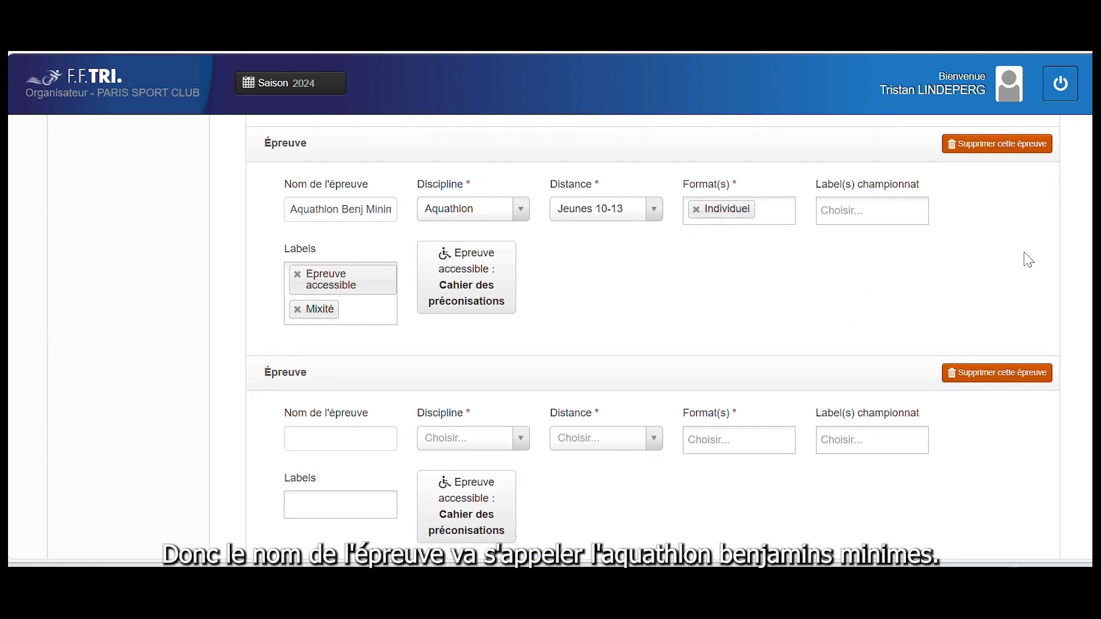
pyautogui.click(358, 436)
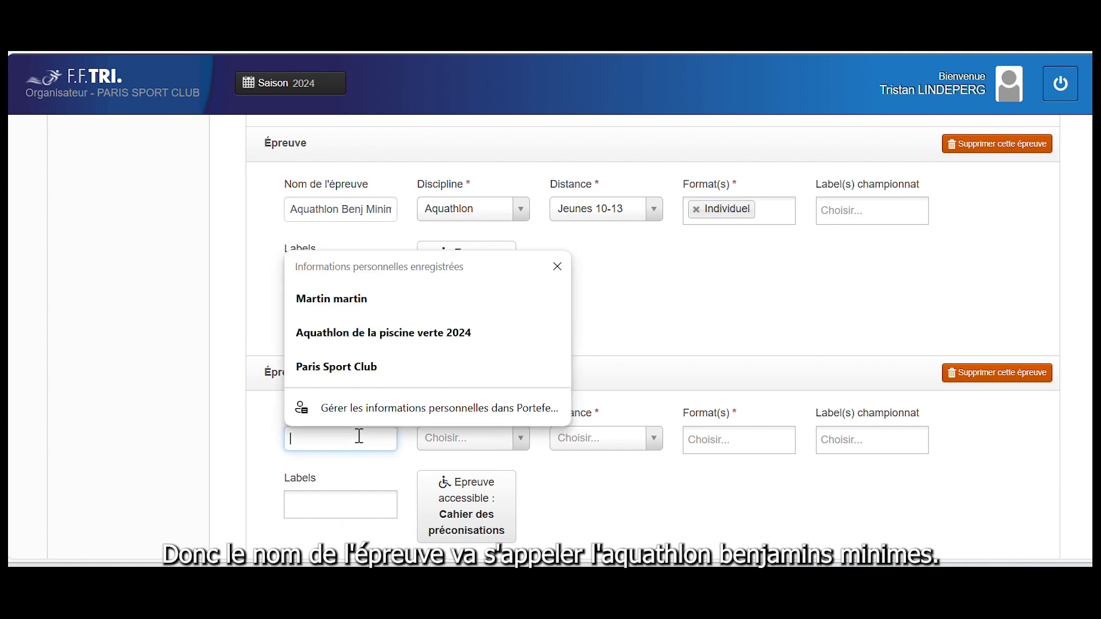
pyautogui.write('A')
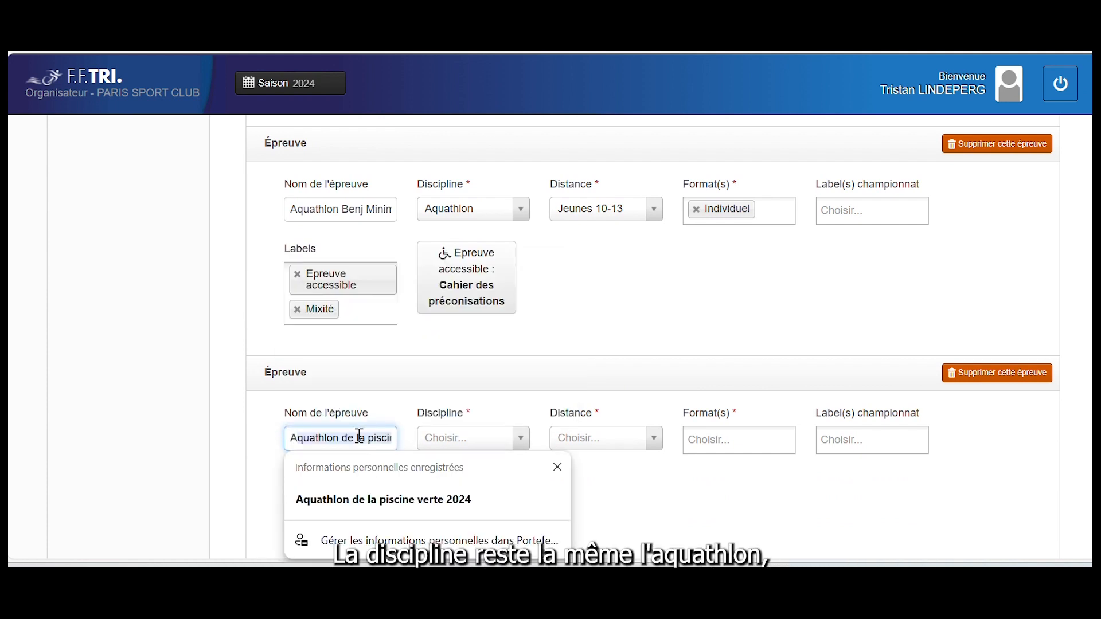
pyautogui.write('quath')
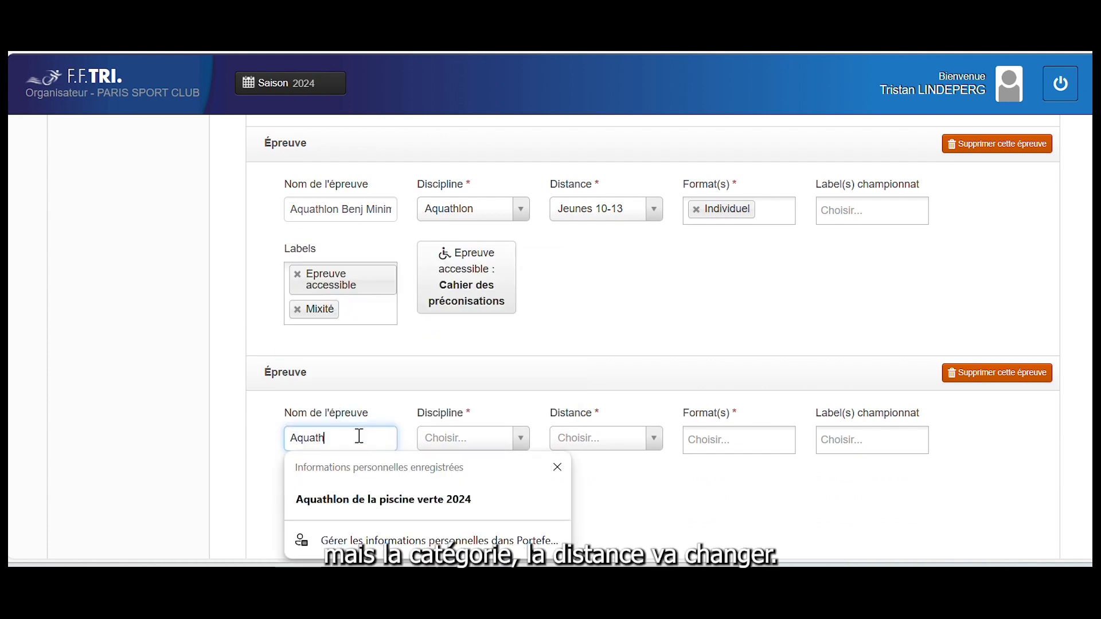
pyautogui.write('lon cadets')
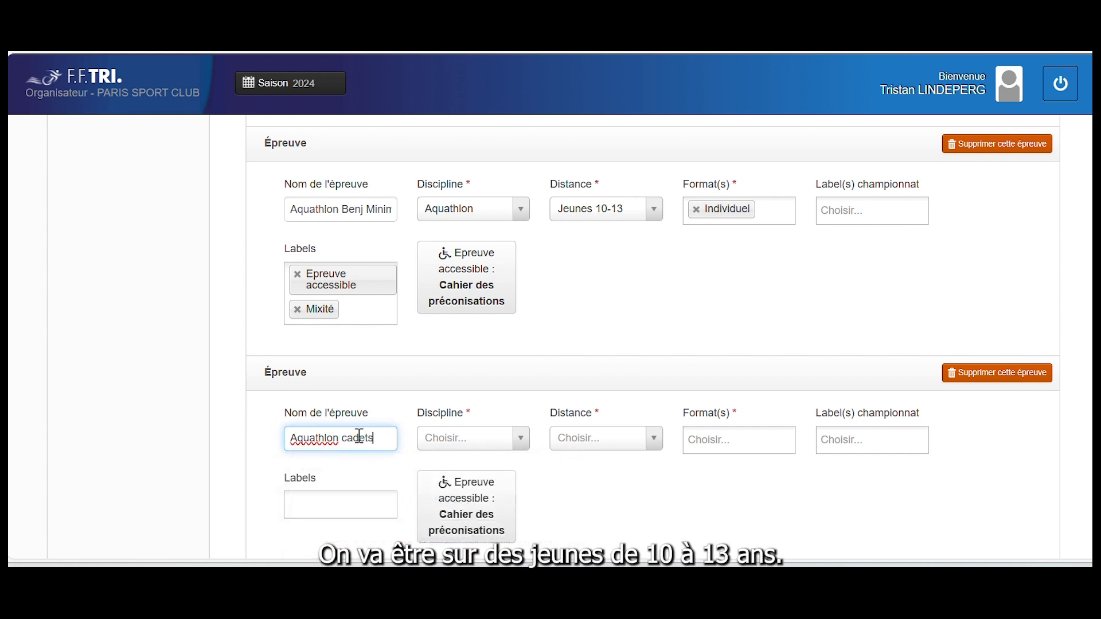
pyautogui.write(' junior')
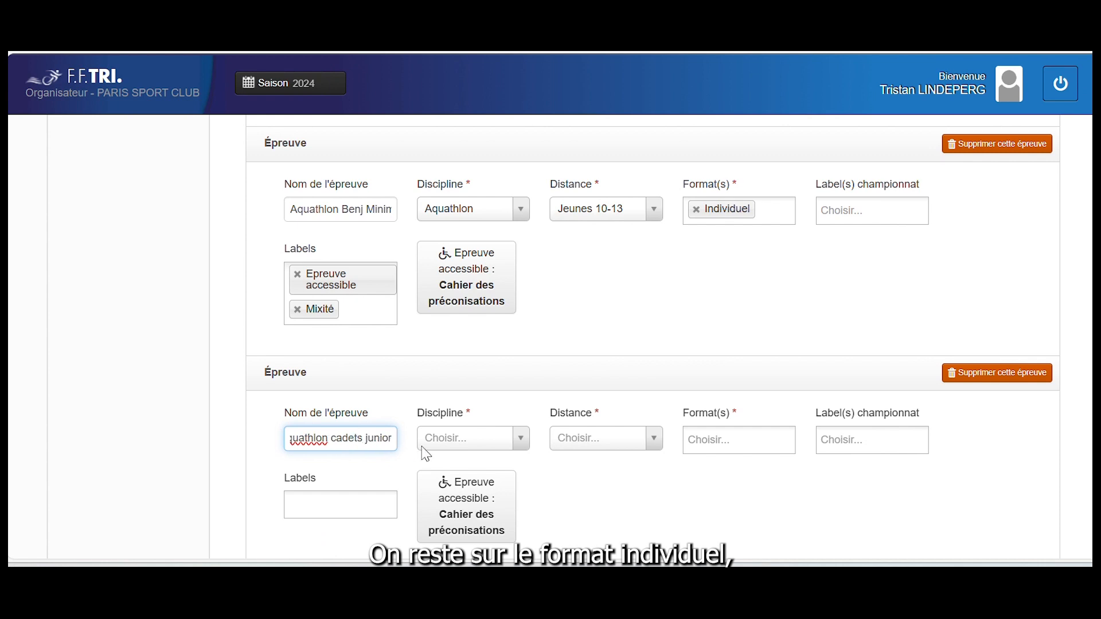
pyautogui.click(484, 439)
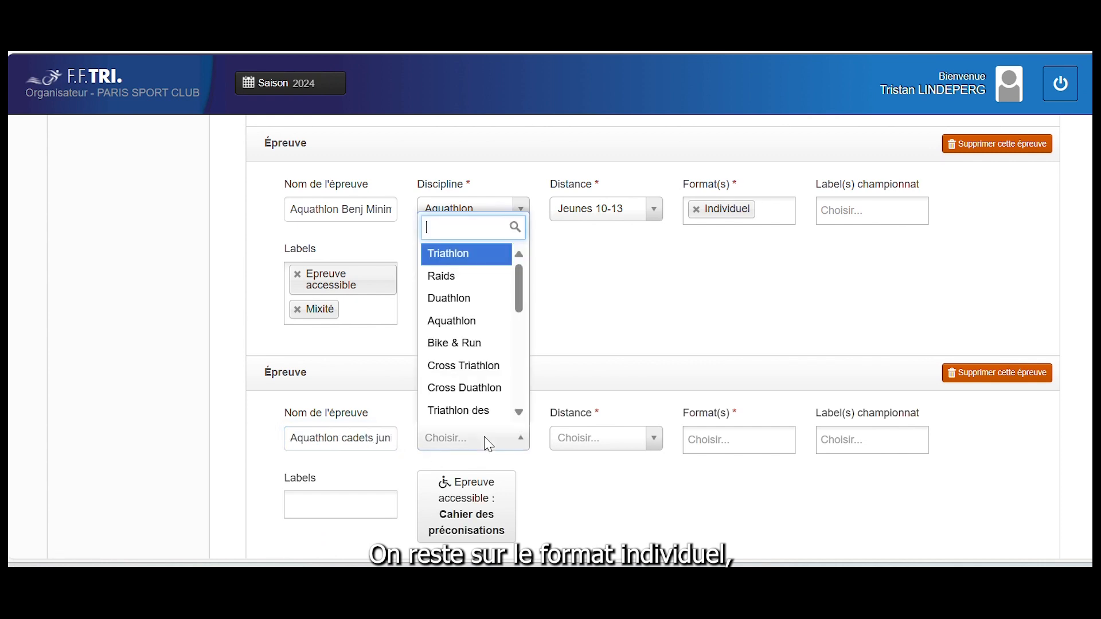
pyautogui.scroll(1, 495, 467)
pyautogui.scroll(3, 488, 447)
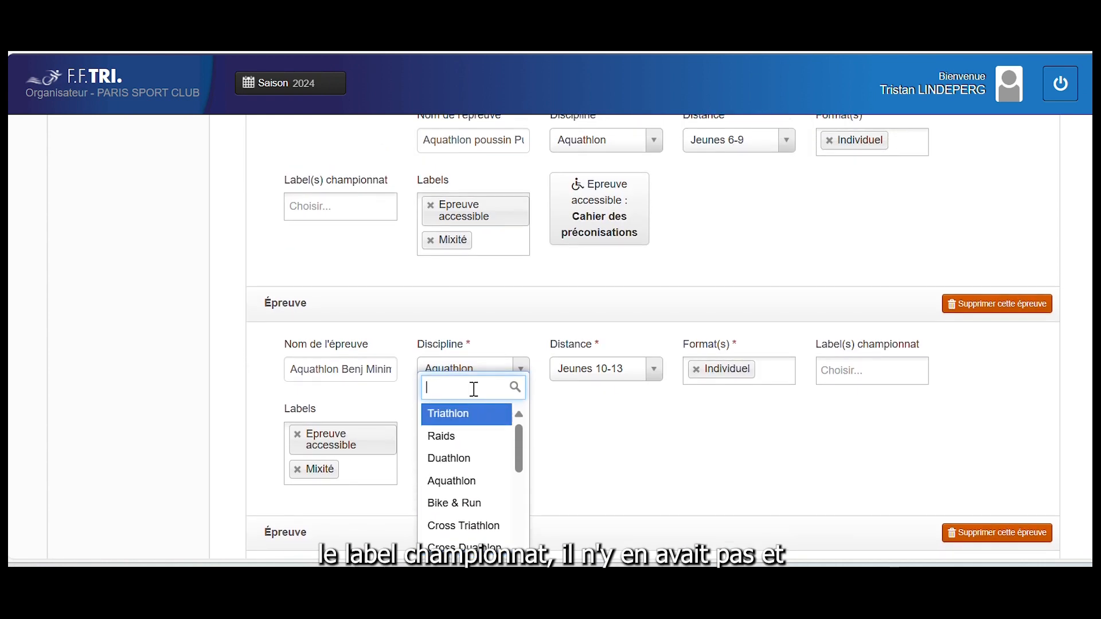
pyautogui.click(465, 480)
pyautogui.scroll(-5, 467, 486)
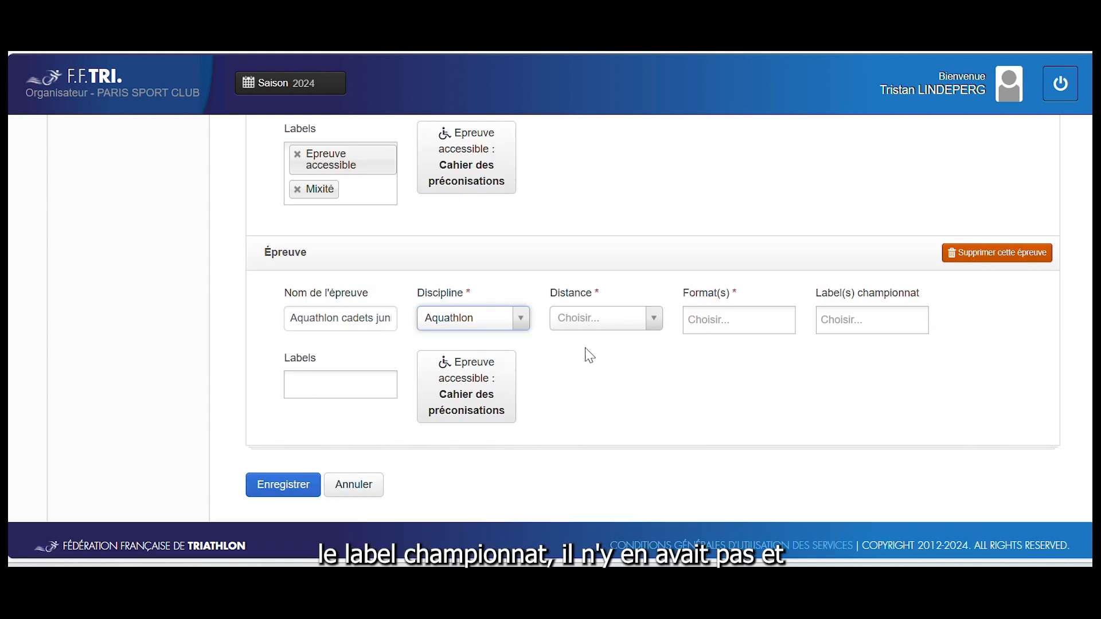
pyautogui.click(615, 324)
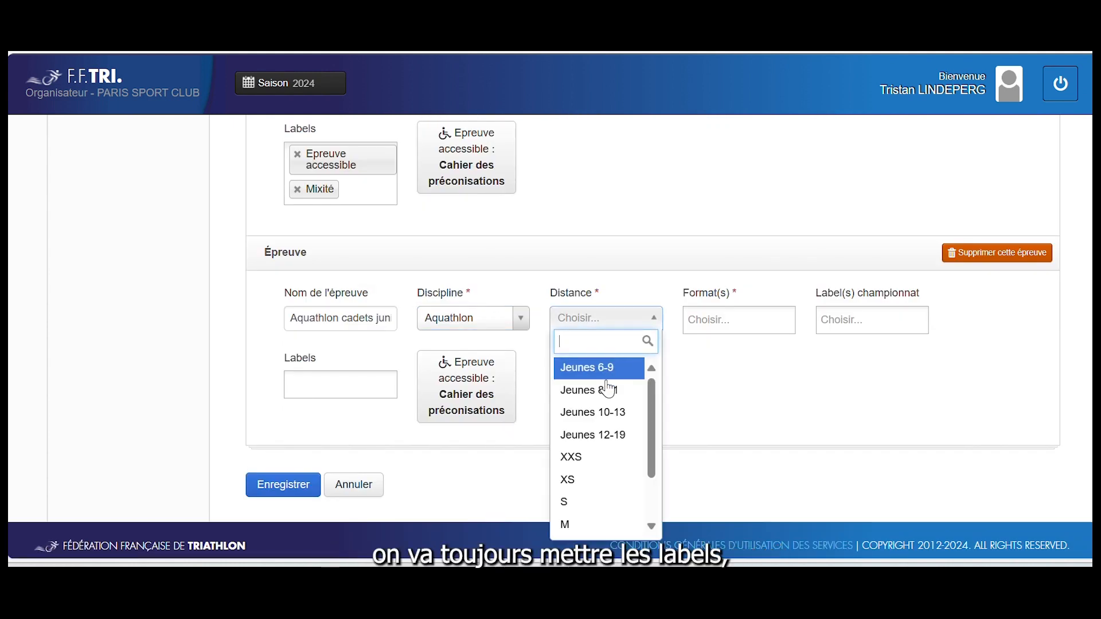
pyautogui.click(608, 437)
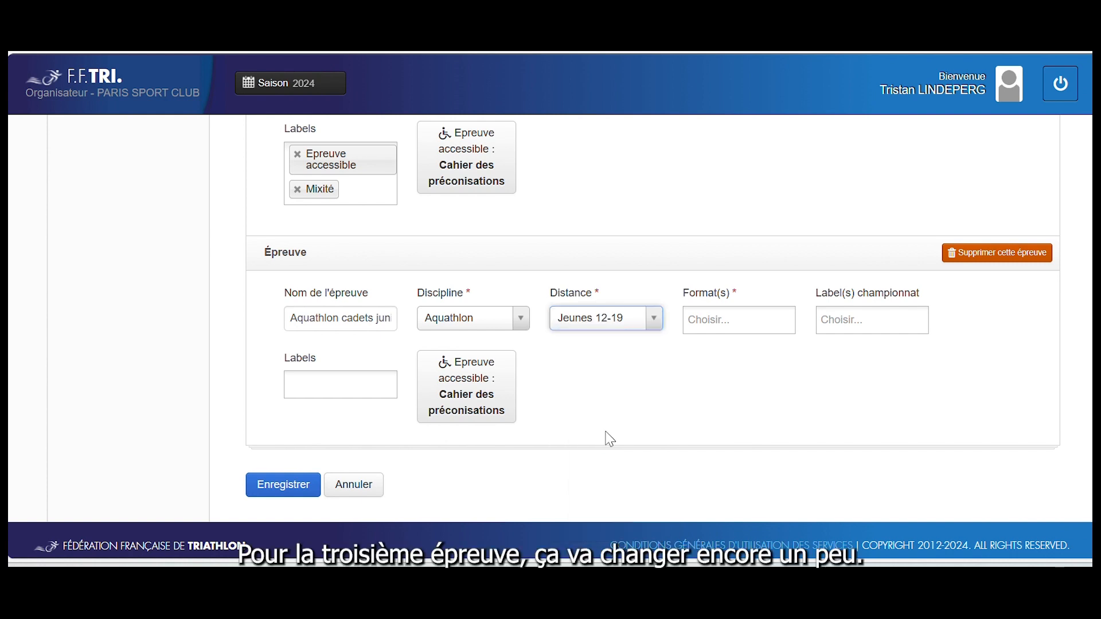
# Give the third event Individuel format and the Chpt Reg. jeune championship label
pyautogui.click(852, 318)
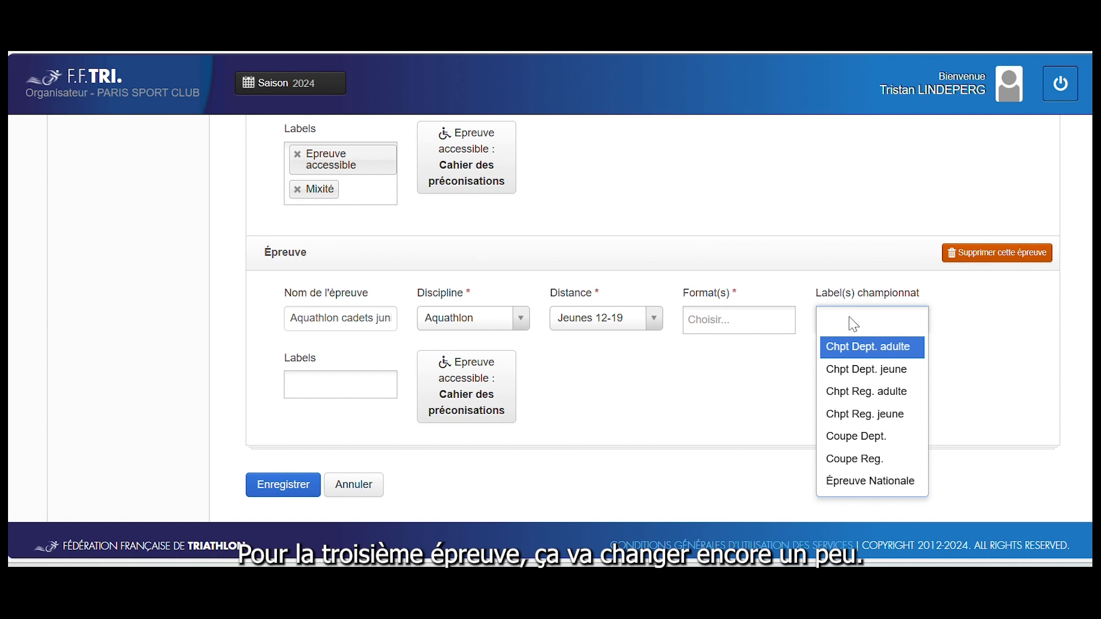
pyautogui.click(743, 327)
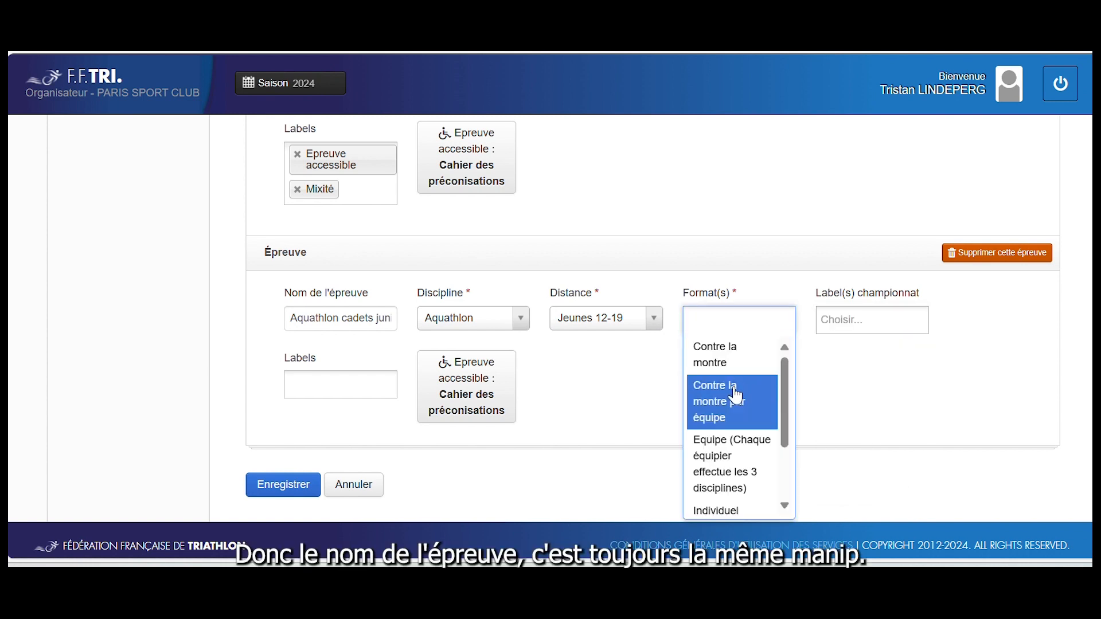
pyautogui.scroll(-3, 737, 395)
pyautogui.click(727, 470)
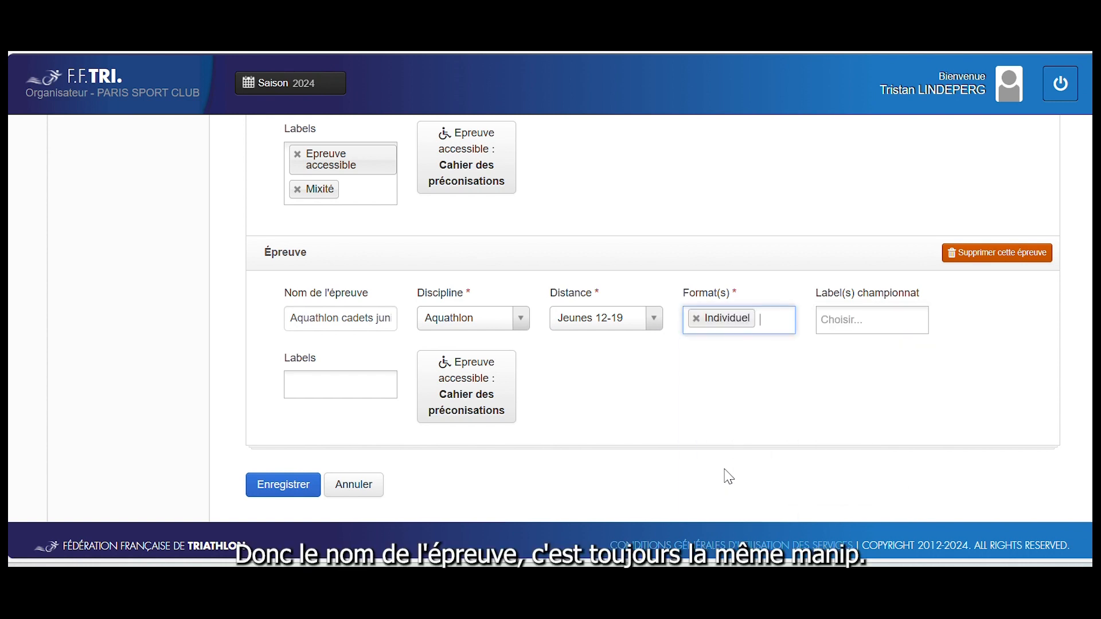
pyautogui.click(870, 322)
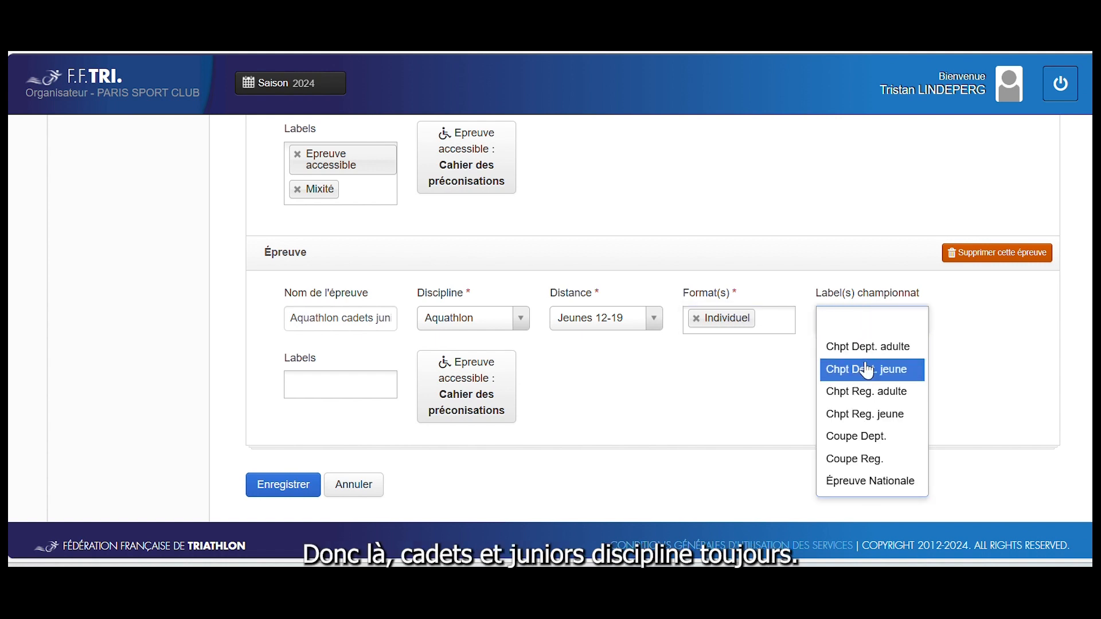
pyautogui.click(864, 414)
# Add the Epreuve accessible and Mixité labels to the third event
pyautogui.click(294, 388)
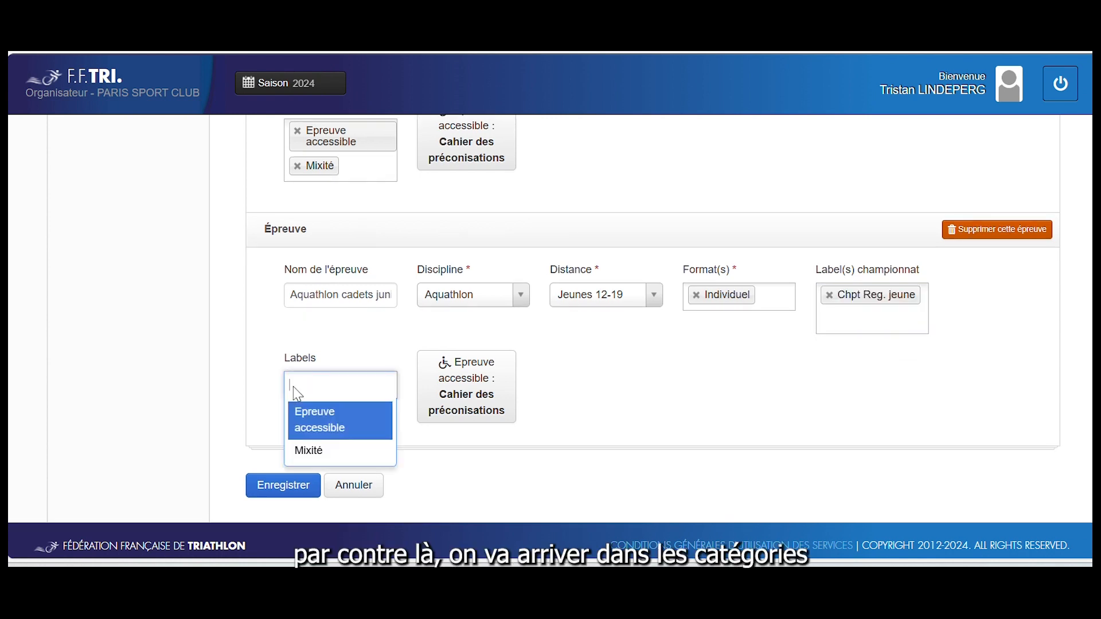
pyautogui.click(307, 423)
pyautogui.click(318, 407)
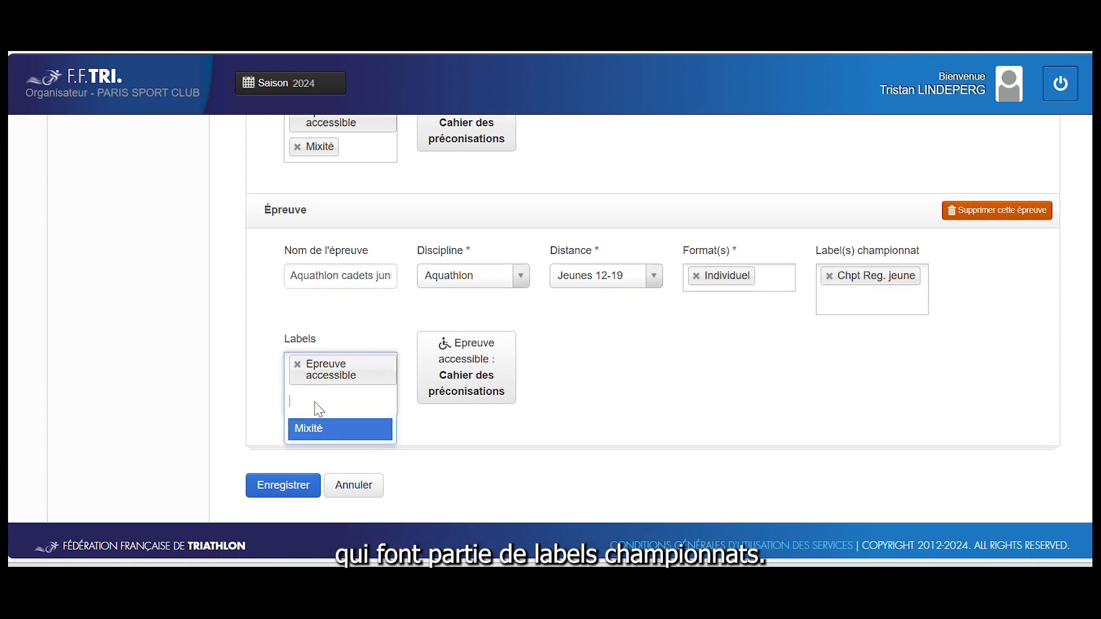
pyautogui.click(322, 428)
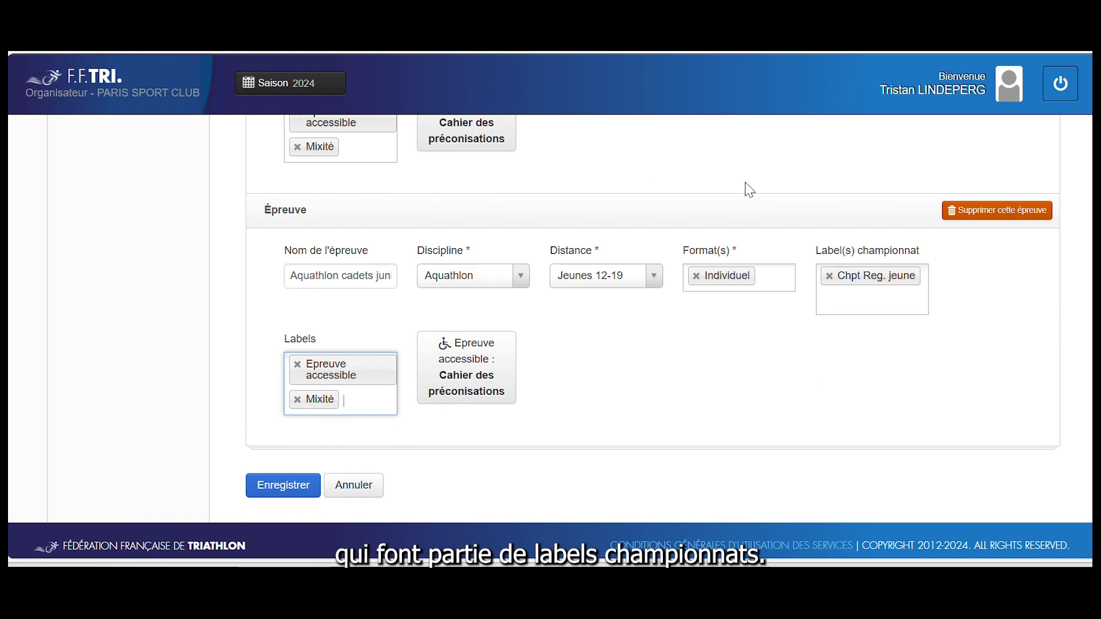
pyautogui.scroll(10, 749, 190)
pyautogui.scroll(-3, 1082, 381)
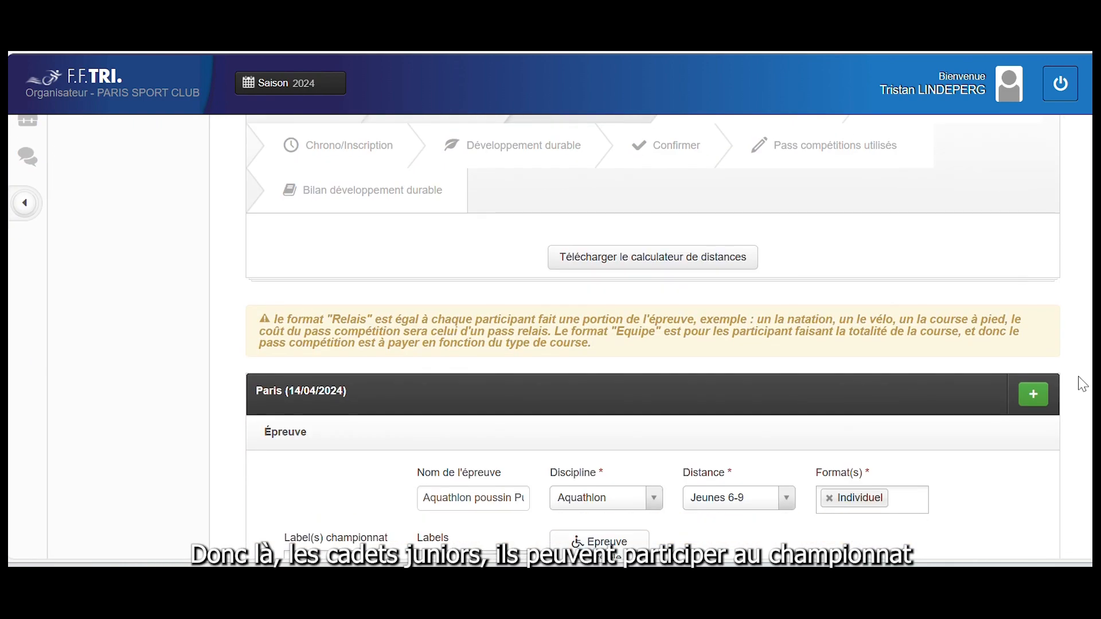
# Create the fourth event 'Aquathhlon Adulte' with Aquathlon discipline and distance S
pyautogui.scroll(-3, 637, 401)
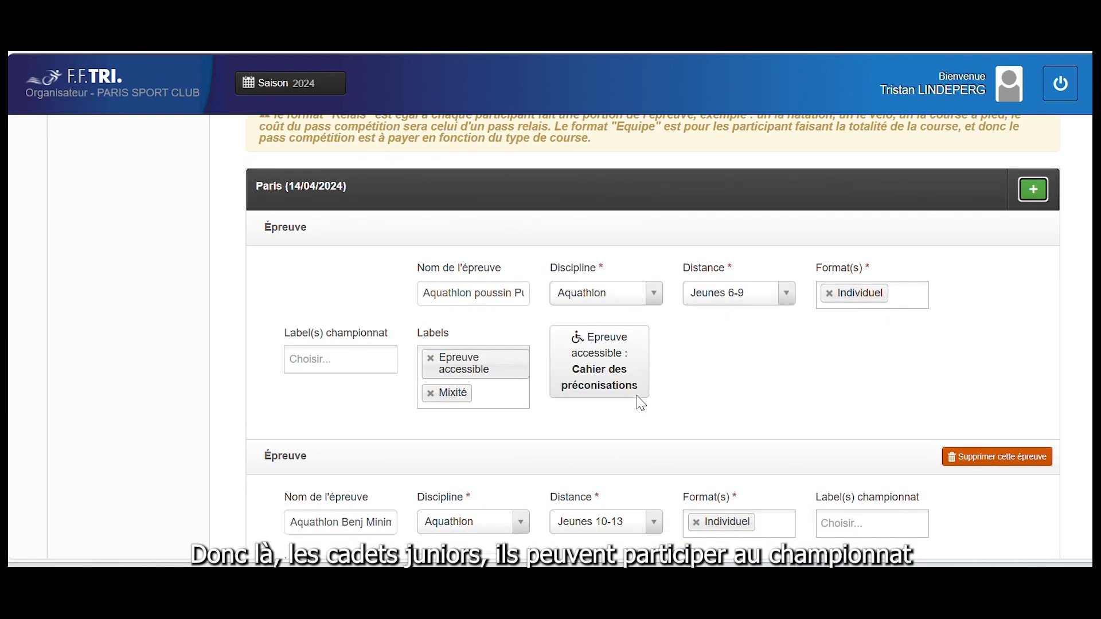
pyautogui.scroll(-6, 637, 401)
pyautogui.click(367, 323)
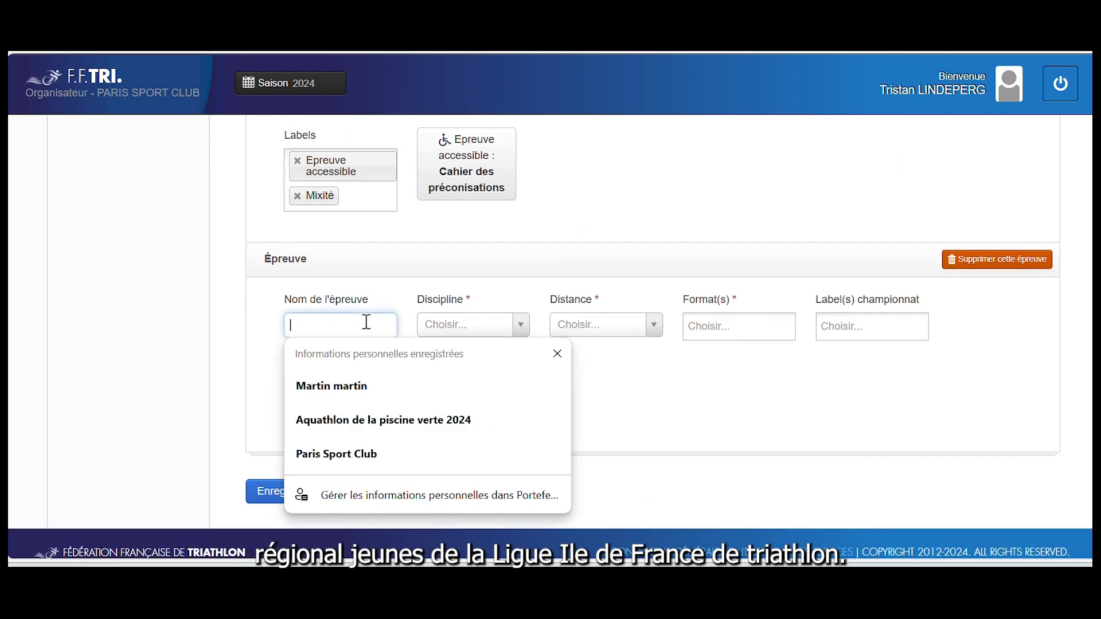
pyautogui.write('Aq')
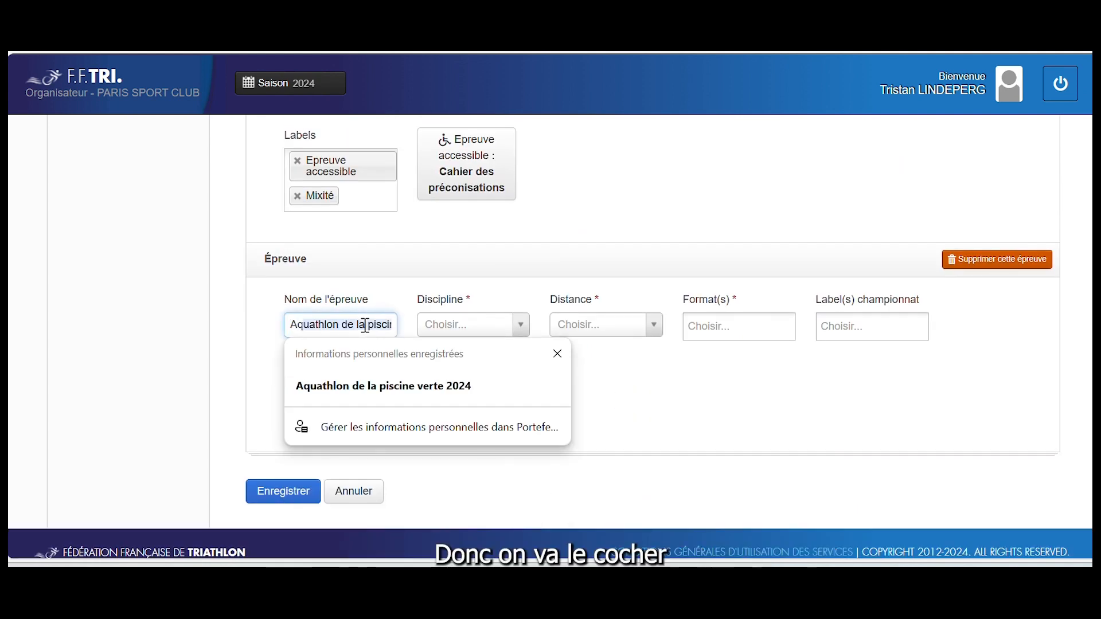
pyautogui.write('u')
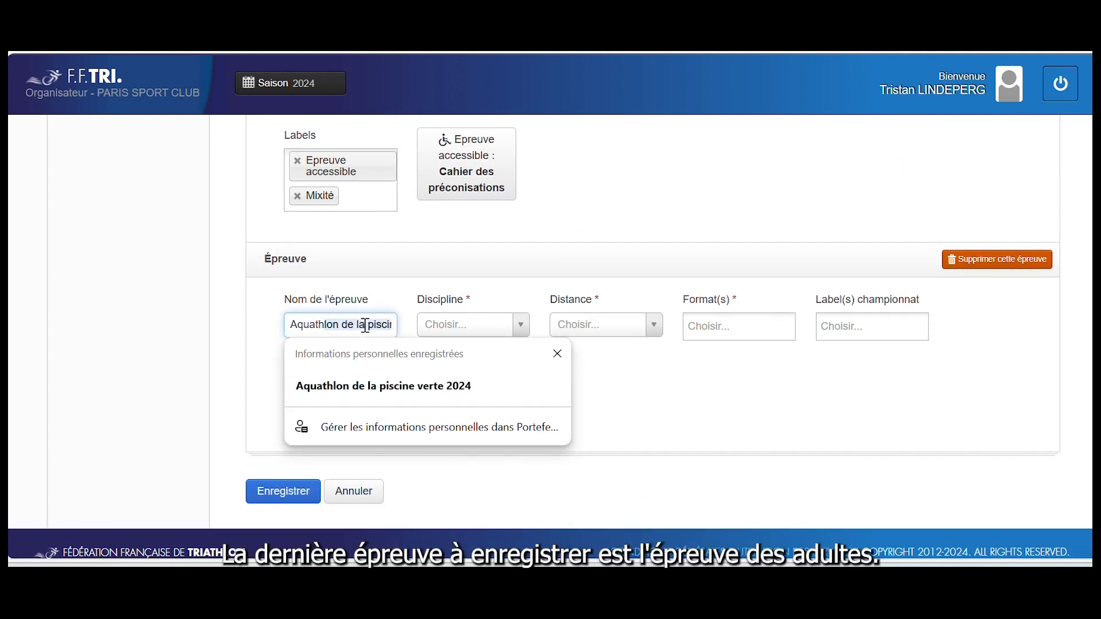
pyautogui.write('athhlon Adu')
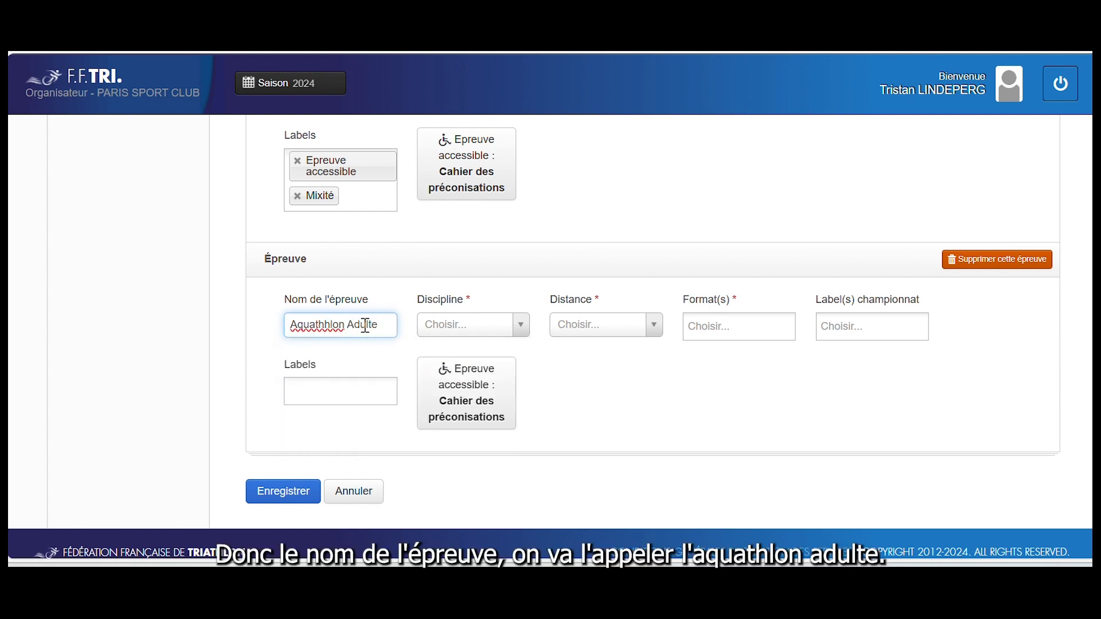
pyautogui.write('lte')
pyautogui.click(446, 322)
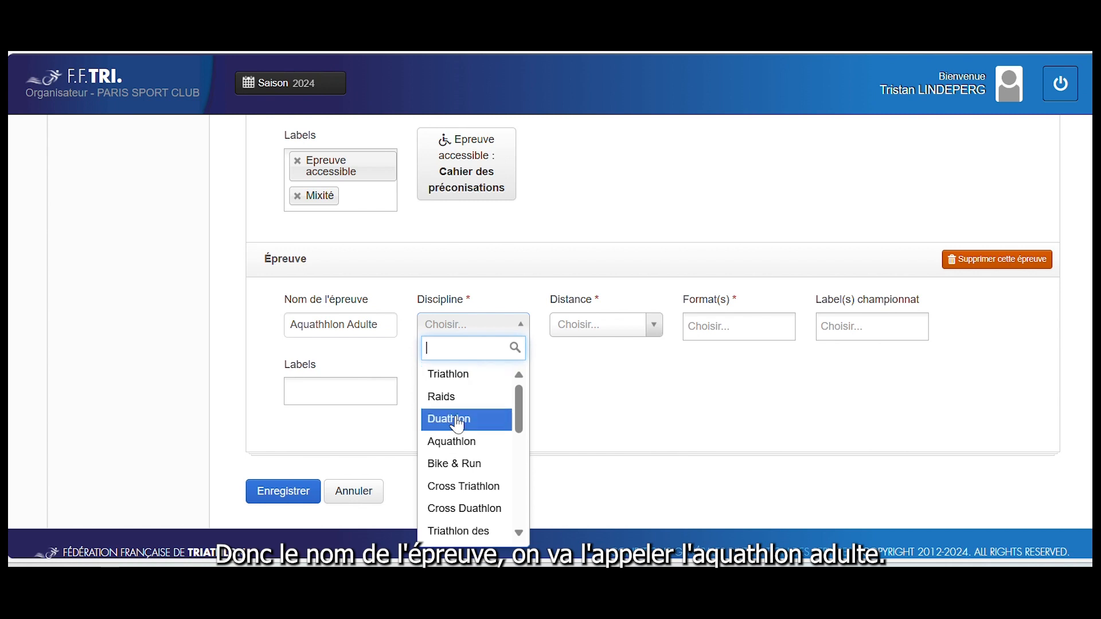
pyautogui.click(453, 441)
pyautogui.click(631, 336)
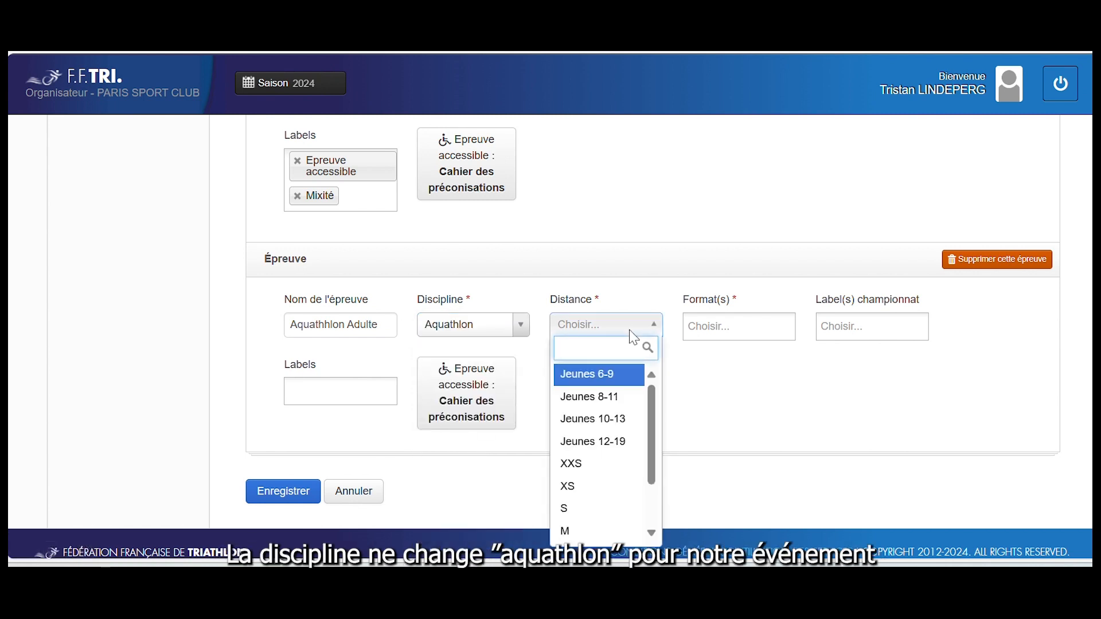
pyautogui.click(599, 508)
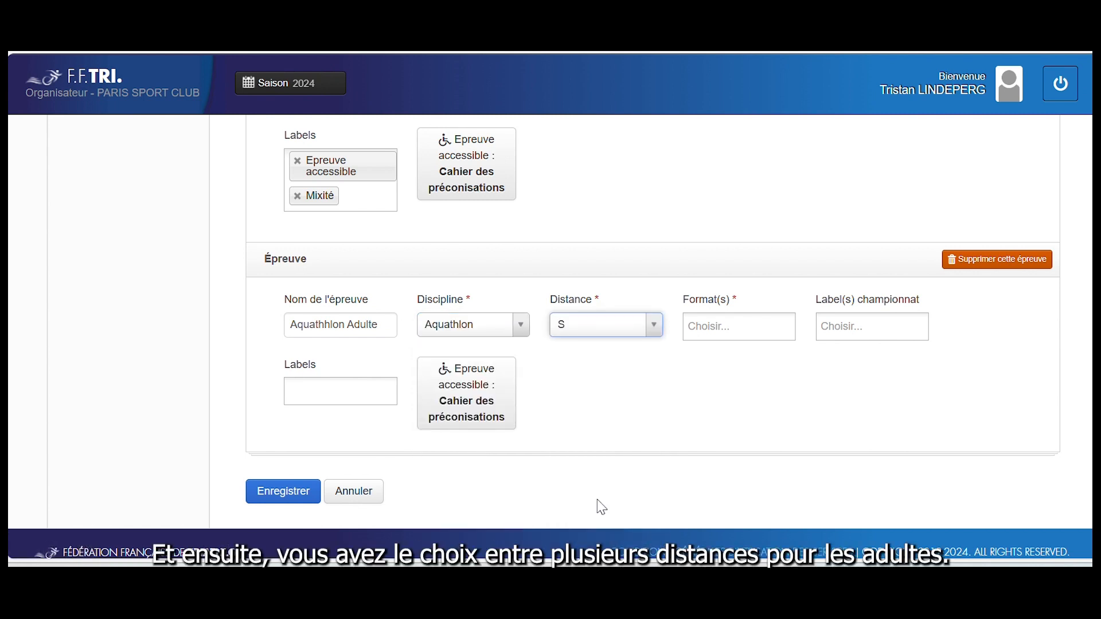
# Give it the Chpt Reg. adulte championship label and save all the events
pyautogui.click(842, 329)
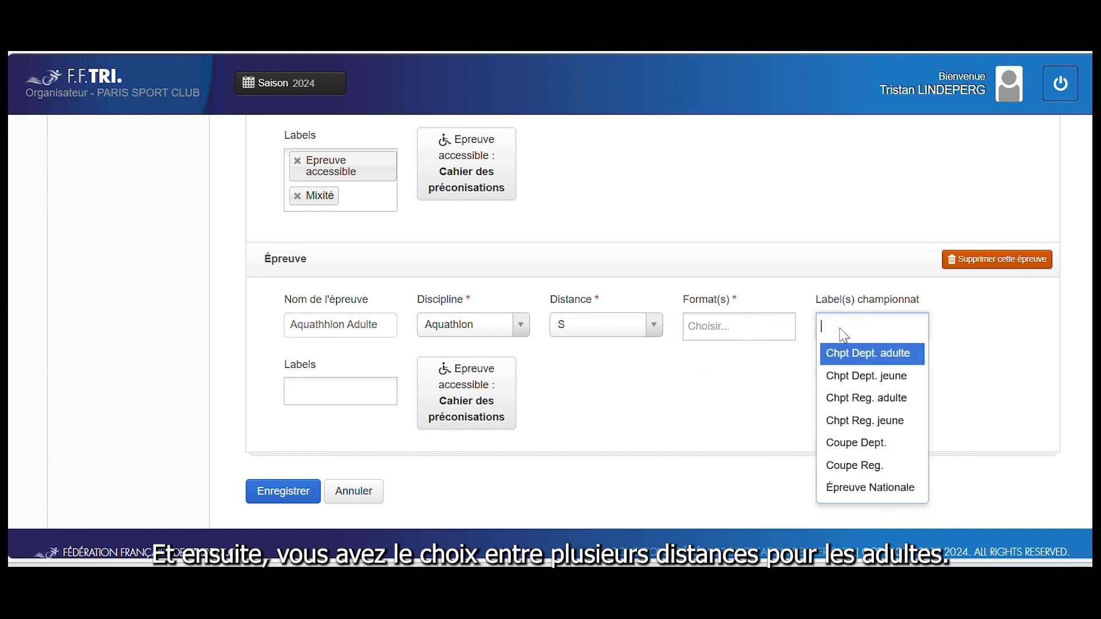
pyautogui.click(842, 398)
pyautogui.scroll(3, 840, 407)
pyautogui.scroll(-3, 843, 406)
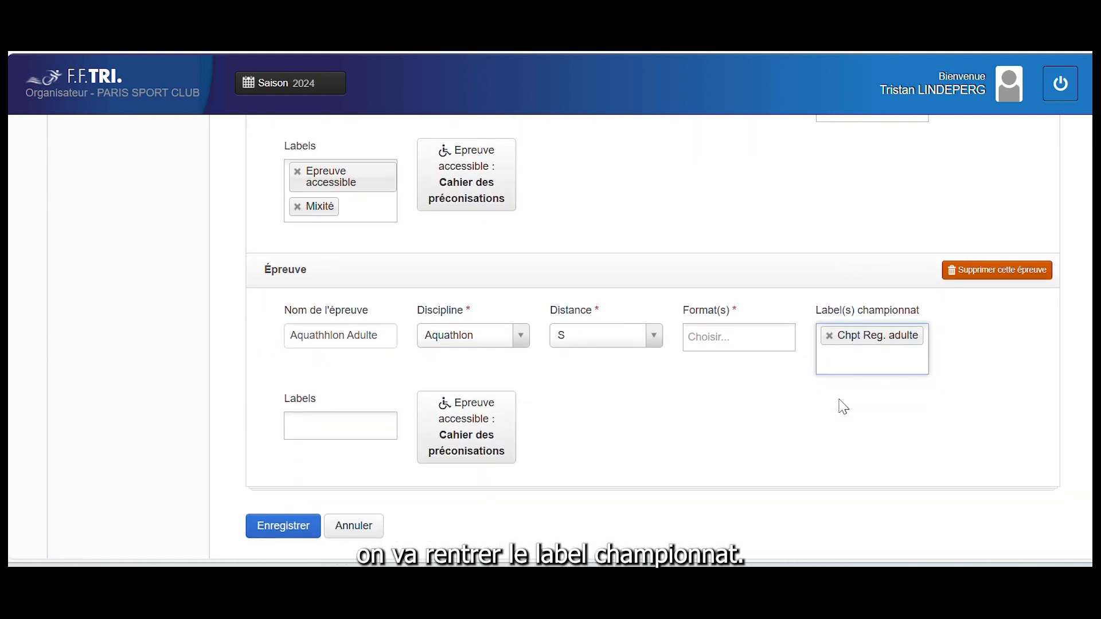
pyautogui.scroll(-1, 844, 407)
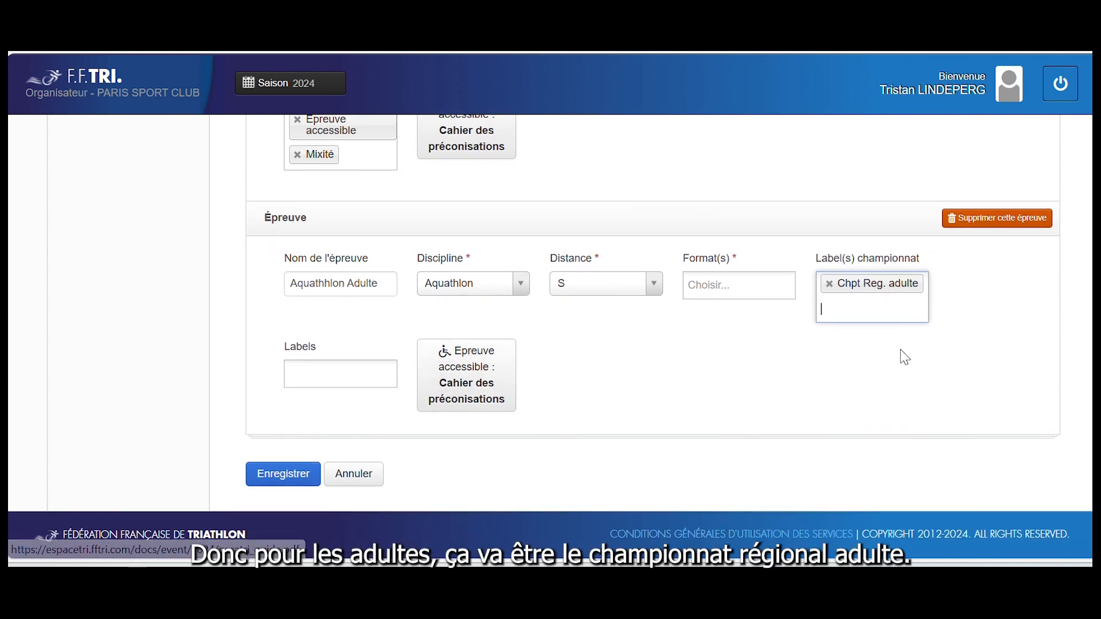
pyautogui.click(282, 486)
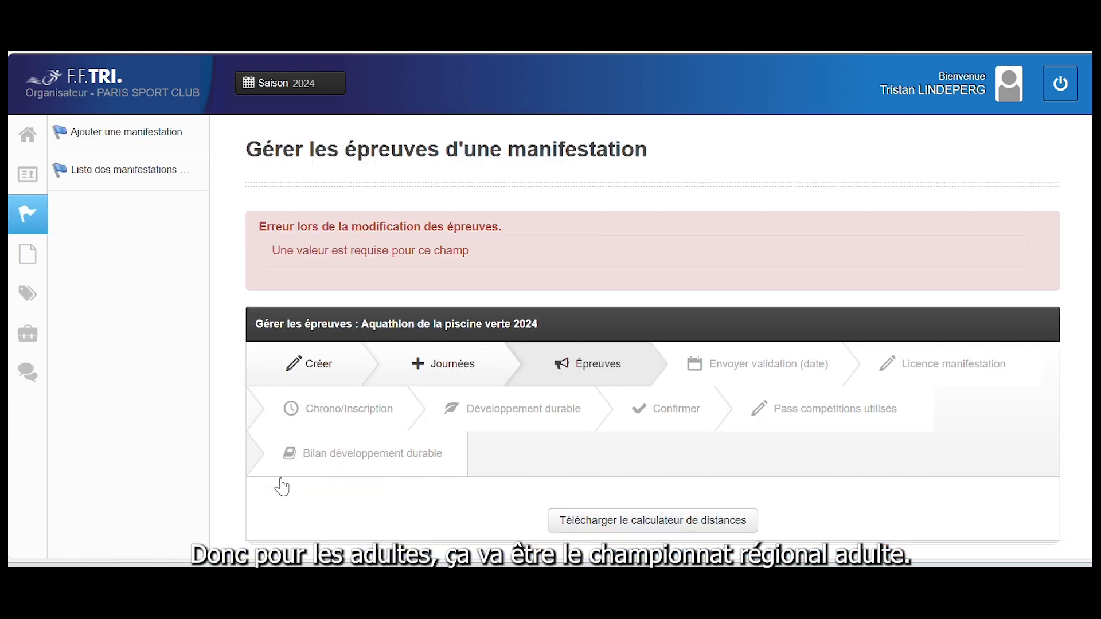
# Set the Aquathhlon Adulte event's format to Individuel and save the events again
pyautogui.scroll(-6, 282, 486)
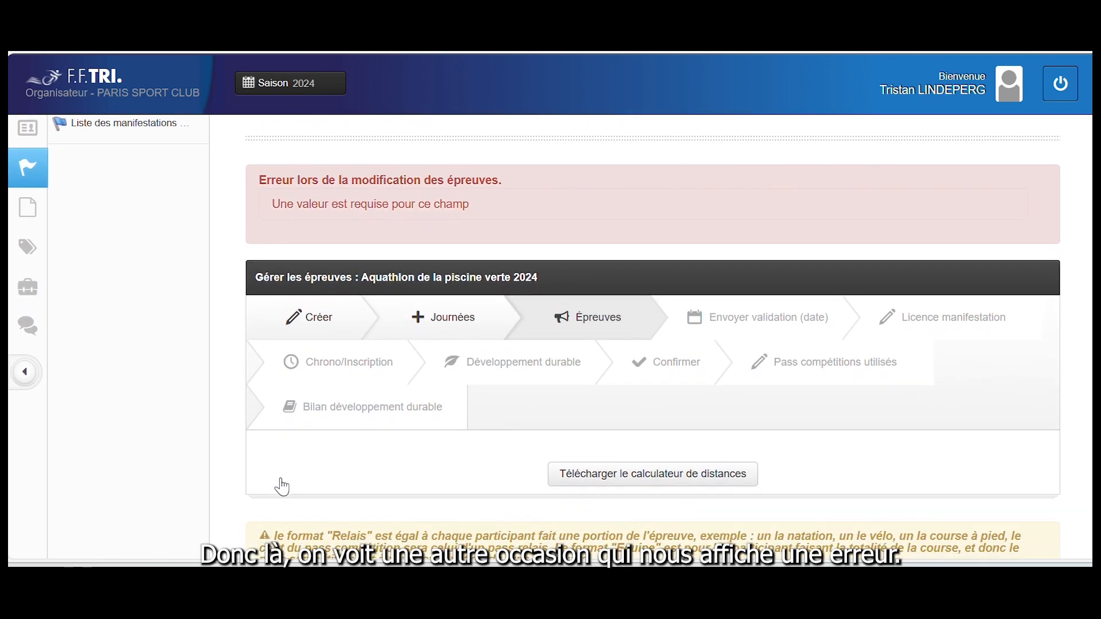
pyautogui.scroll(-14, 282, 486)
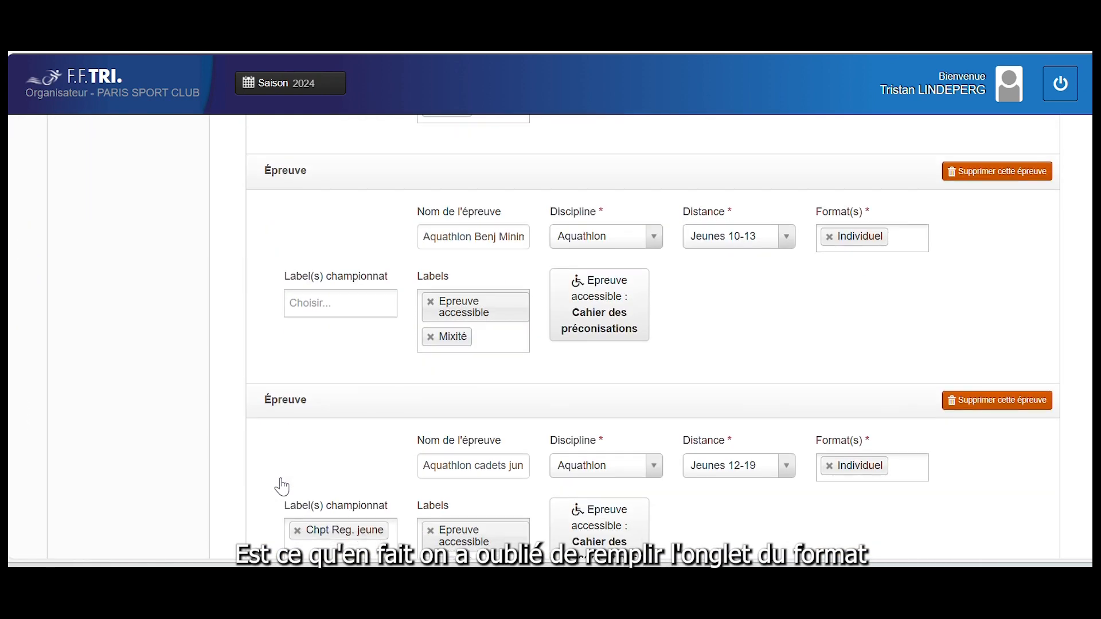
pyautogui.click(826, 360)
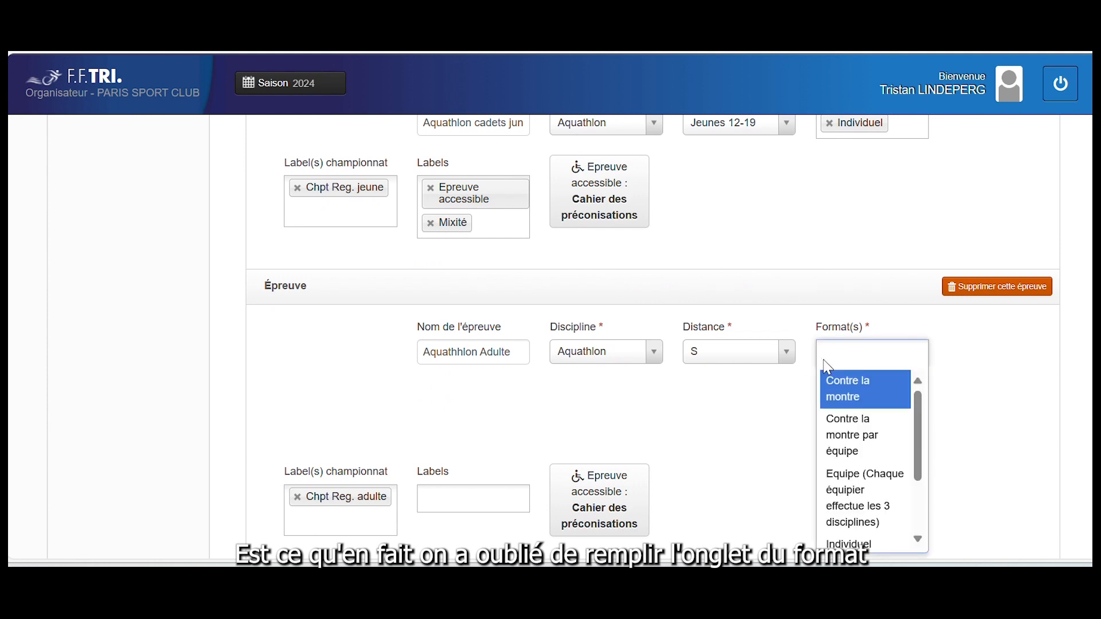
pyautogui.scroll(-2, 863, 516)
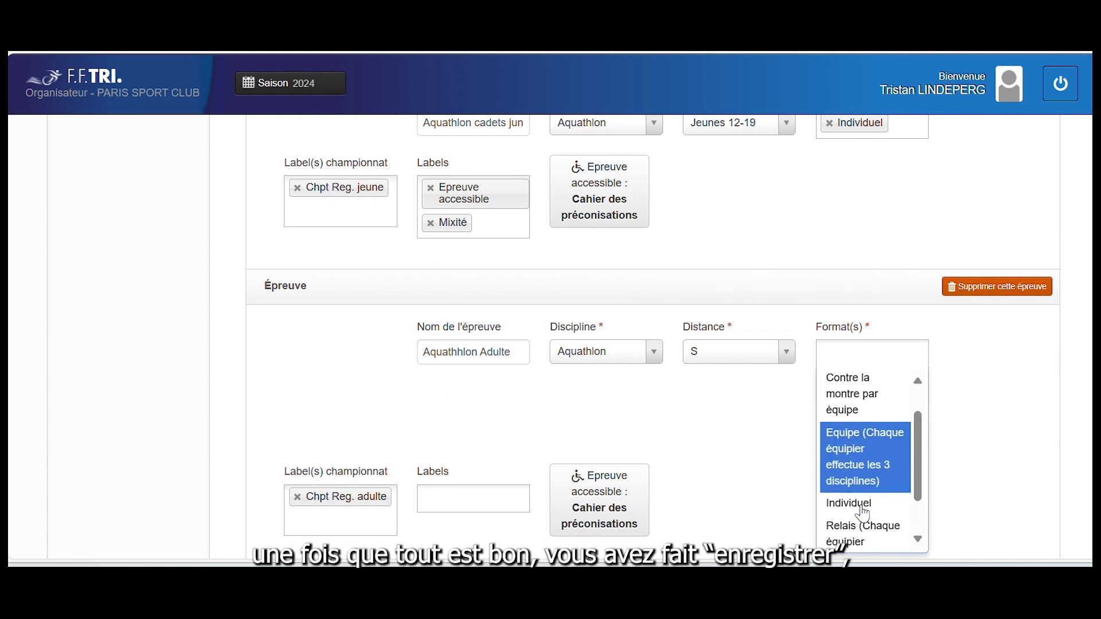
pyautogui.click(864, 513)
pyautogui.scroll(-3, 866, 512)
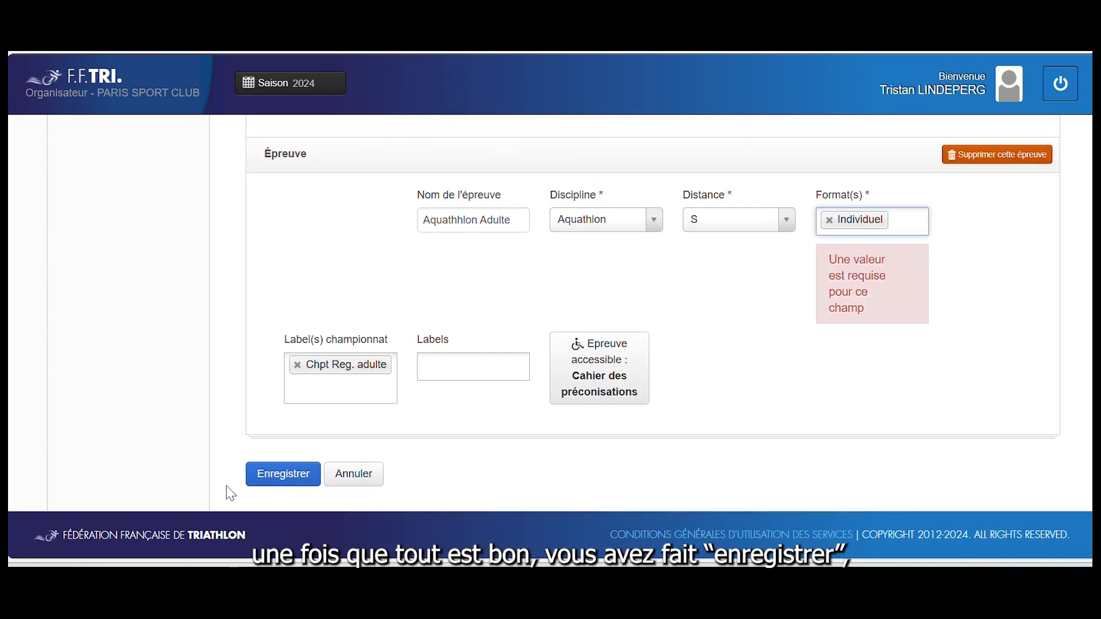
pyautogui.click(282, 474)
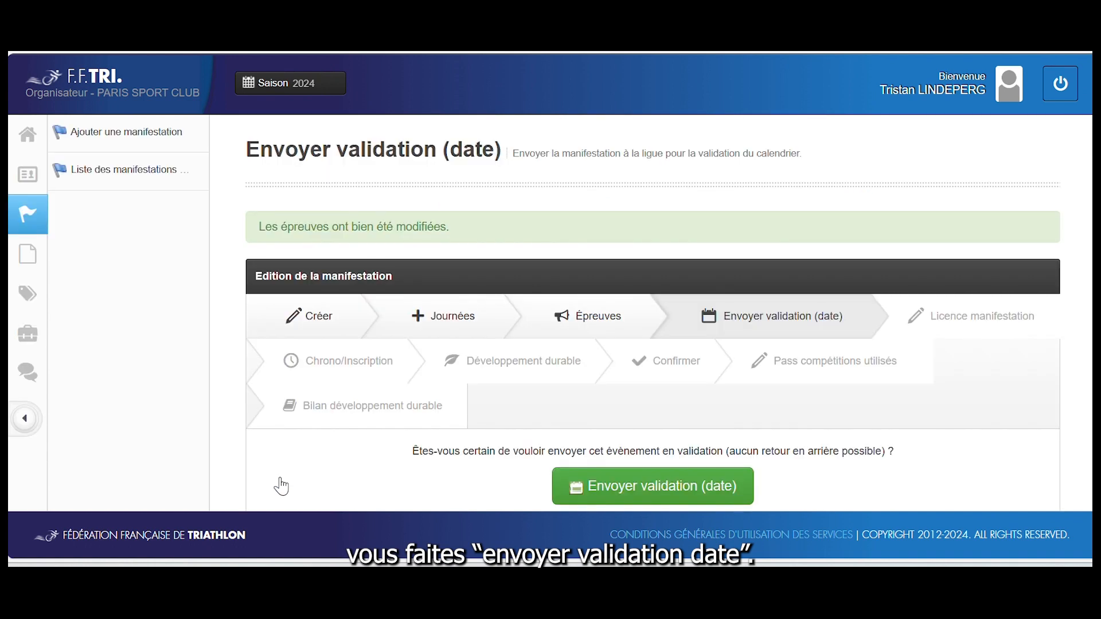
# Send Aquathlon de la piscine verte 2024 for date validation and confirm the submission
pyautogui.scroll(-1, 281, 486)
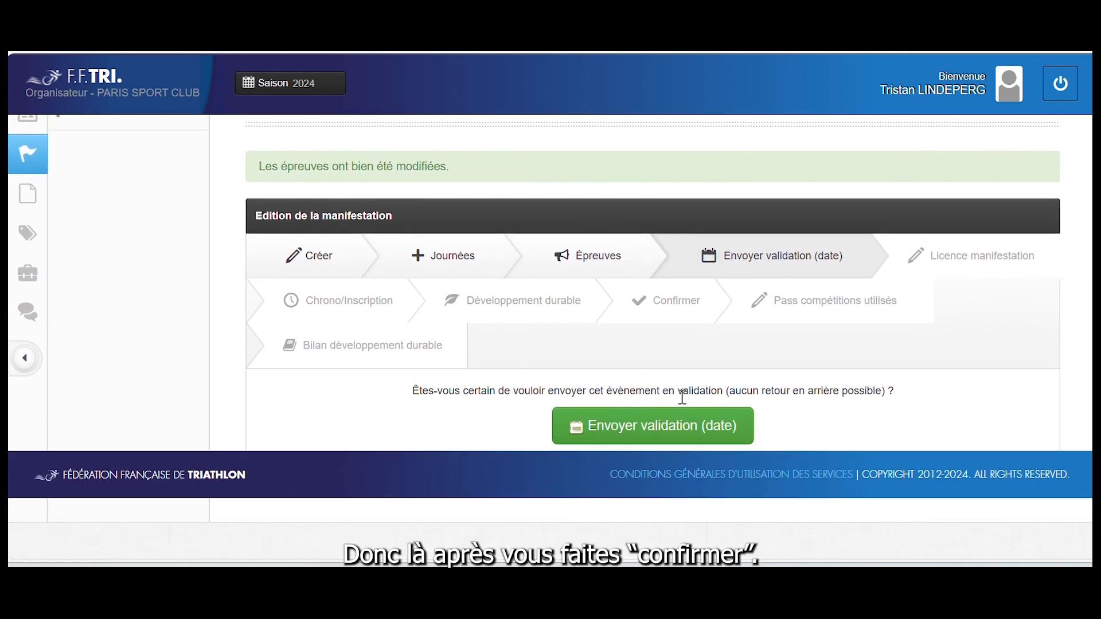
pyautogui.click(665, 426)
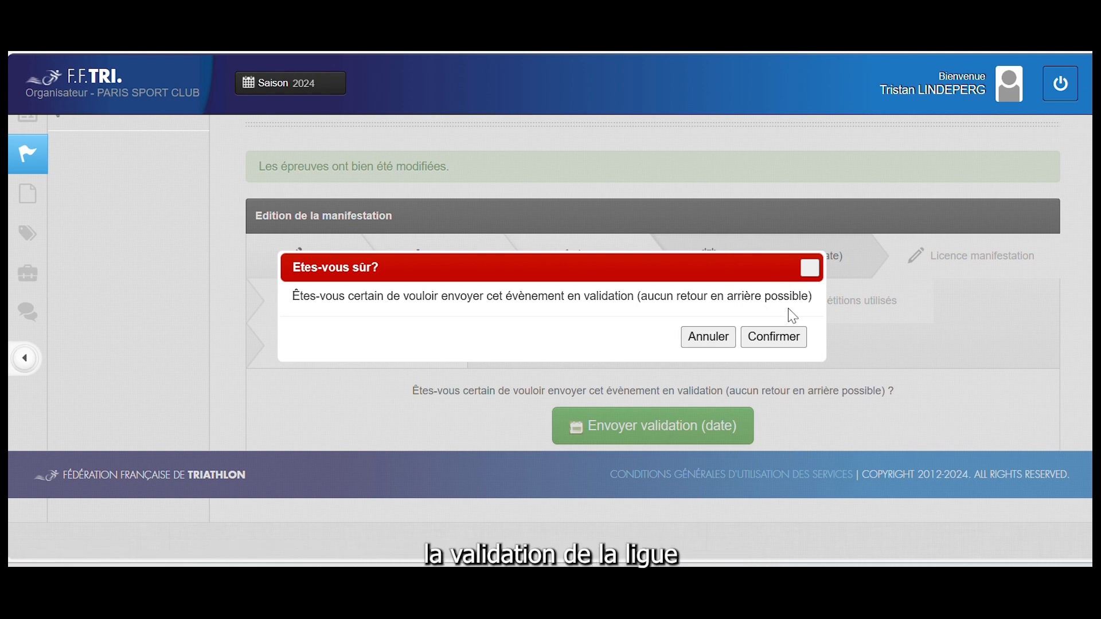
pyautogui.click(780, 337)
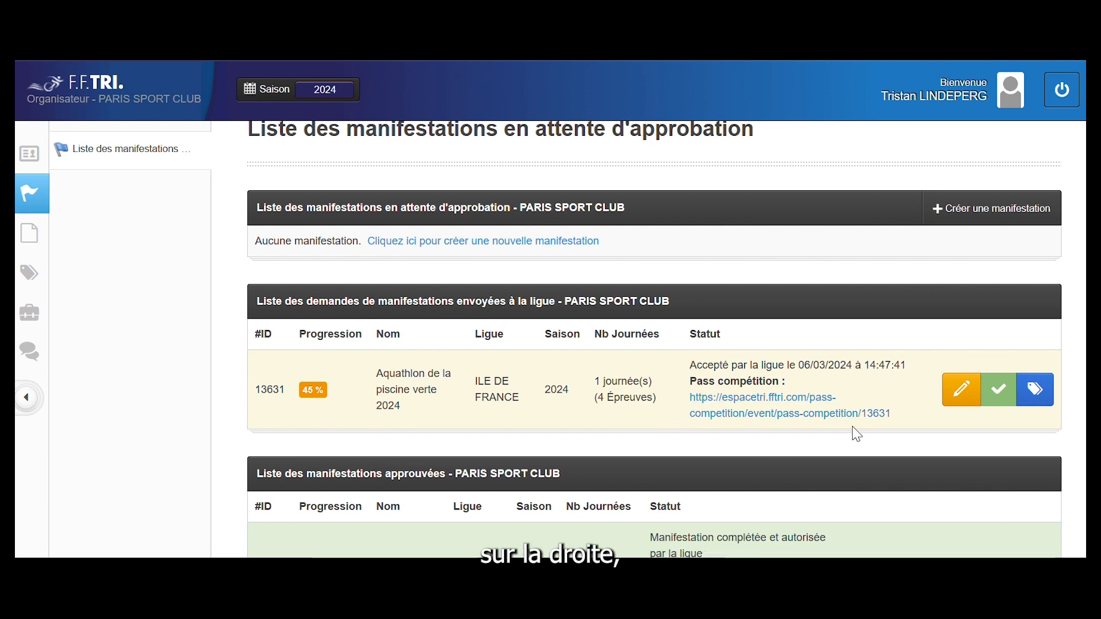
pyautogui.click(967, 392)
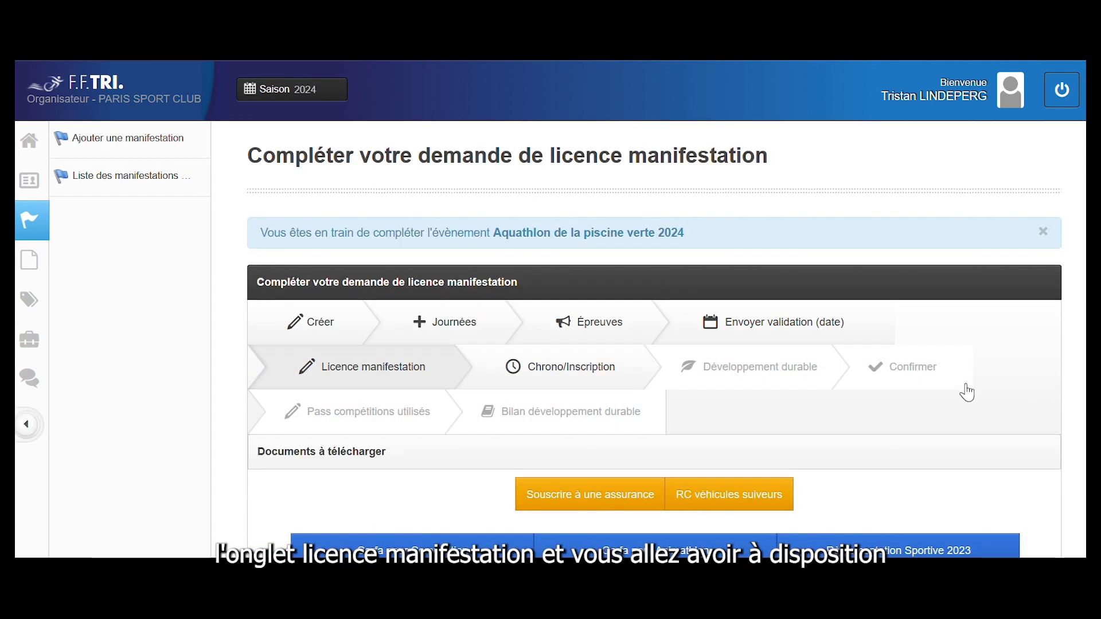
pyautogui.scroll(-2, 593, 457)
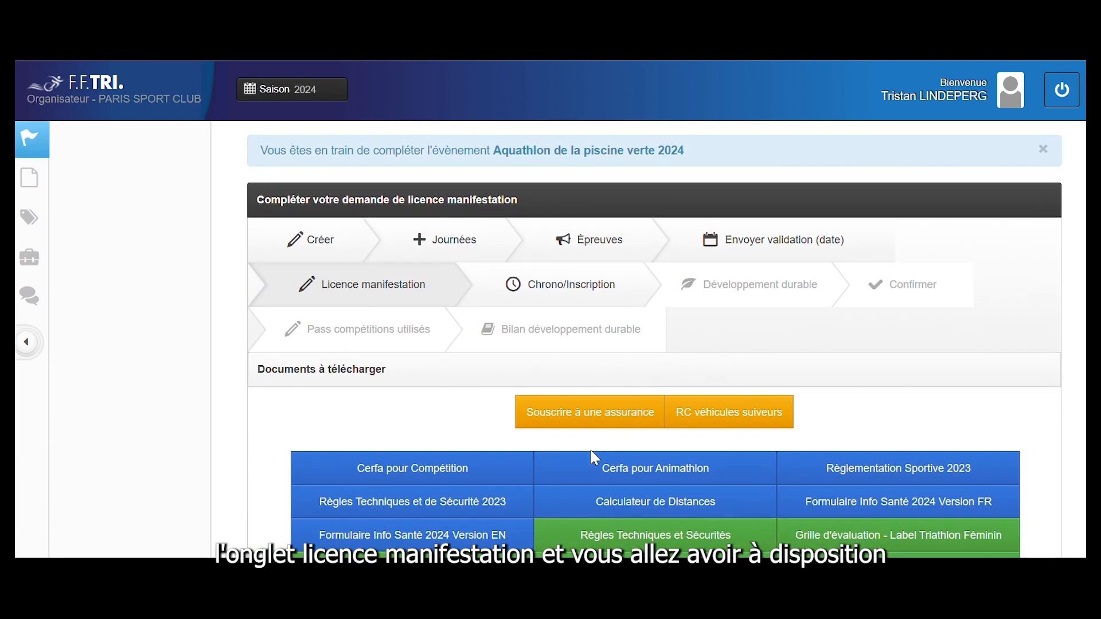
pyautogui.scroll(-6, 593, 456)
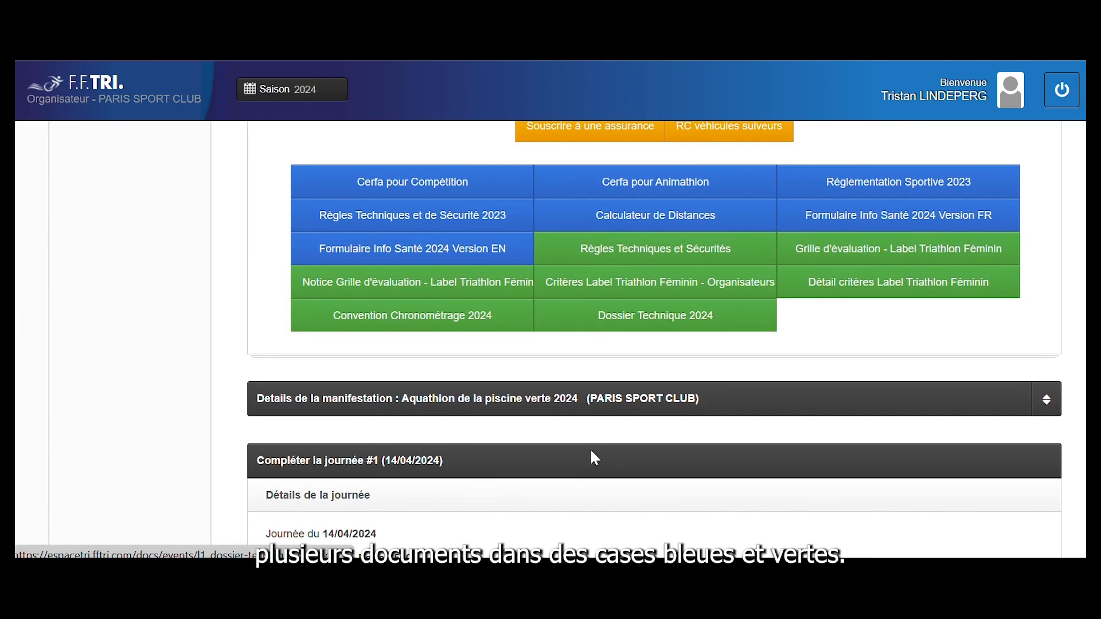
pyautogui.scroll(5, 595, 458)
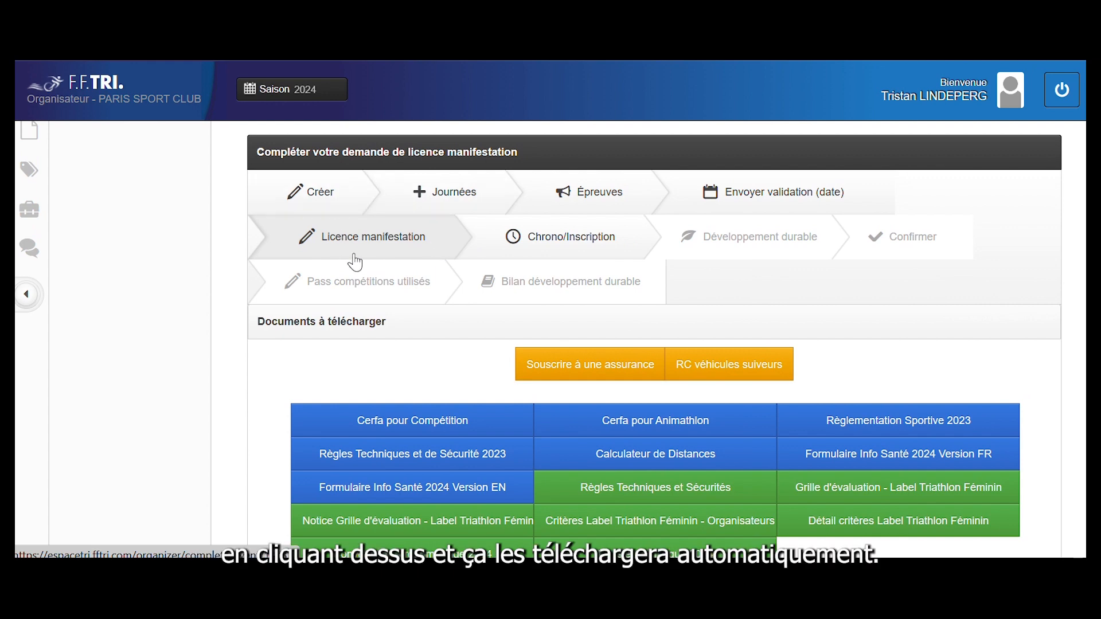
pyautogui.scroll(-1, 610, 467)
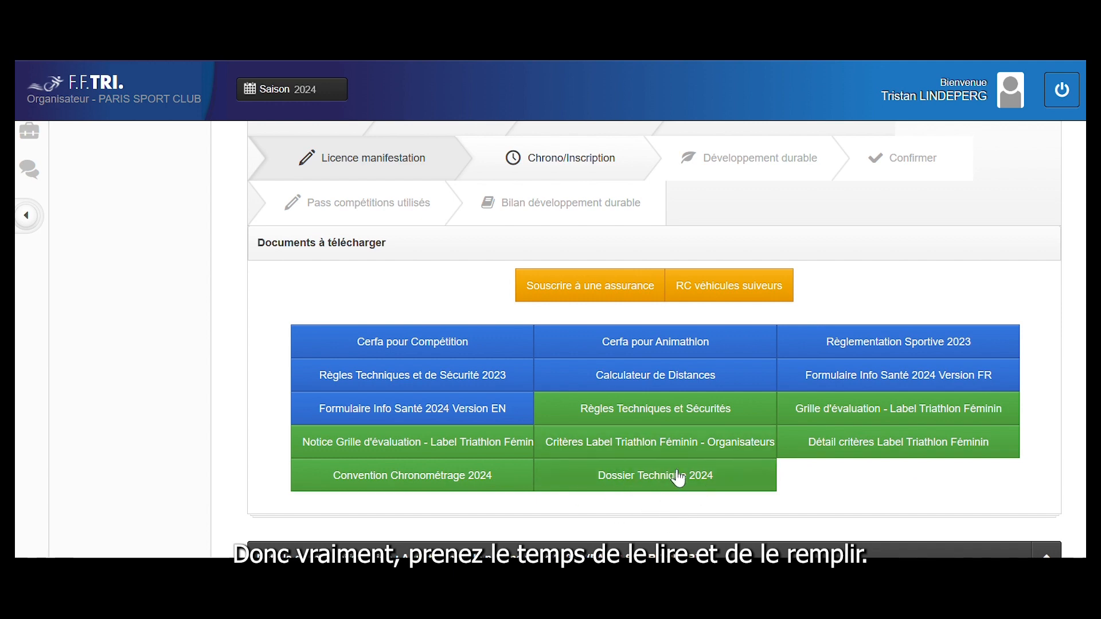
pyautogui.scroll(-2, 740, 473)
pyautogui.scroll(-5, 746, 475)
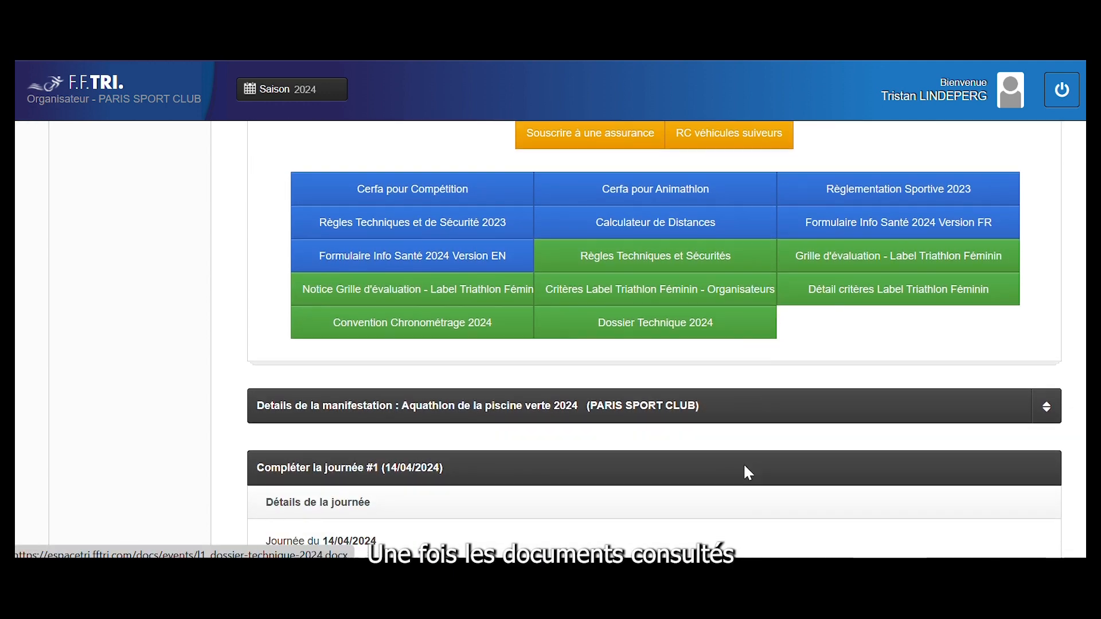
pyautogui.scroll(-3, 749, 474)
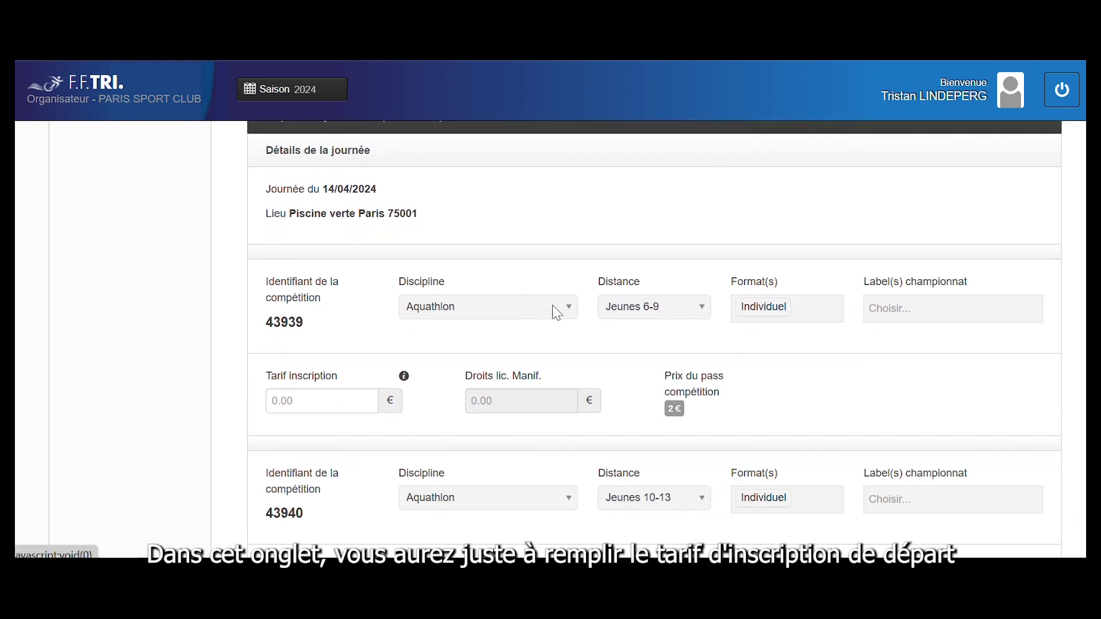
# Enter 4 € fees for competitions 43939, 43940, 43941 and 20 € for 43942
pyautogui.click(334, 399)
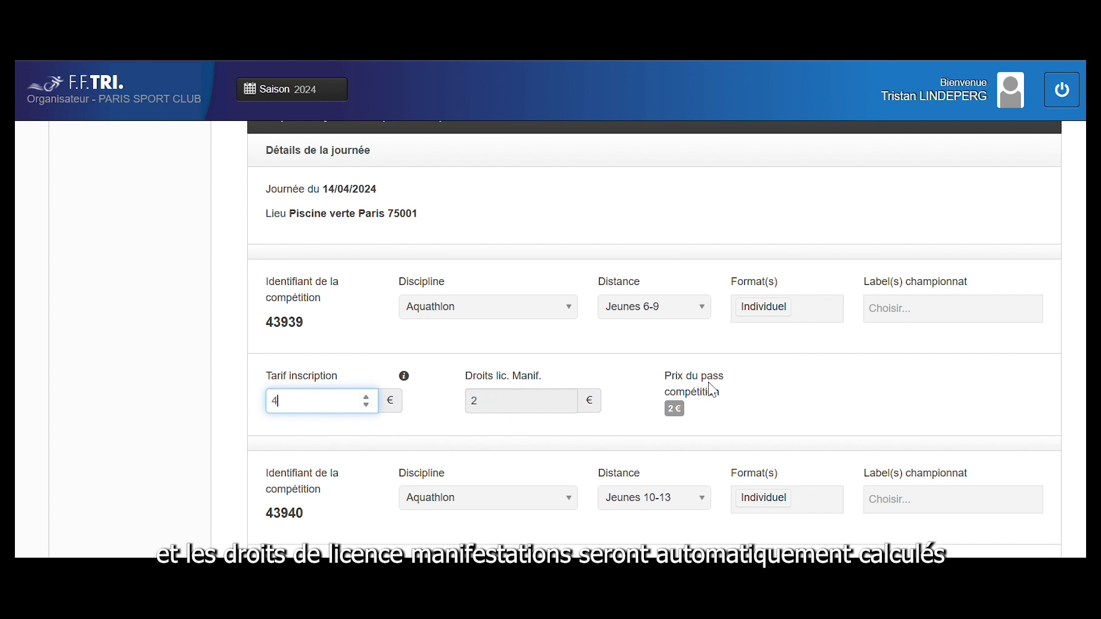
pyautogui.scroll(-2, 516, 484)
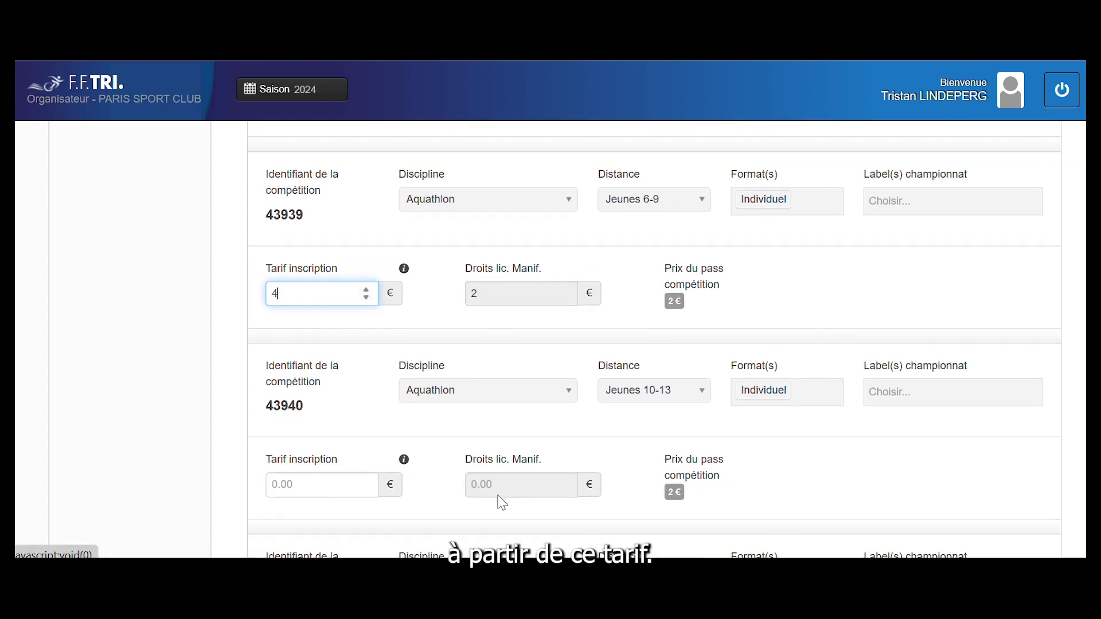
pyautogui.click(299, 466)
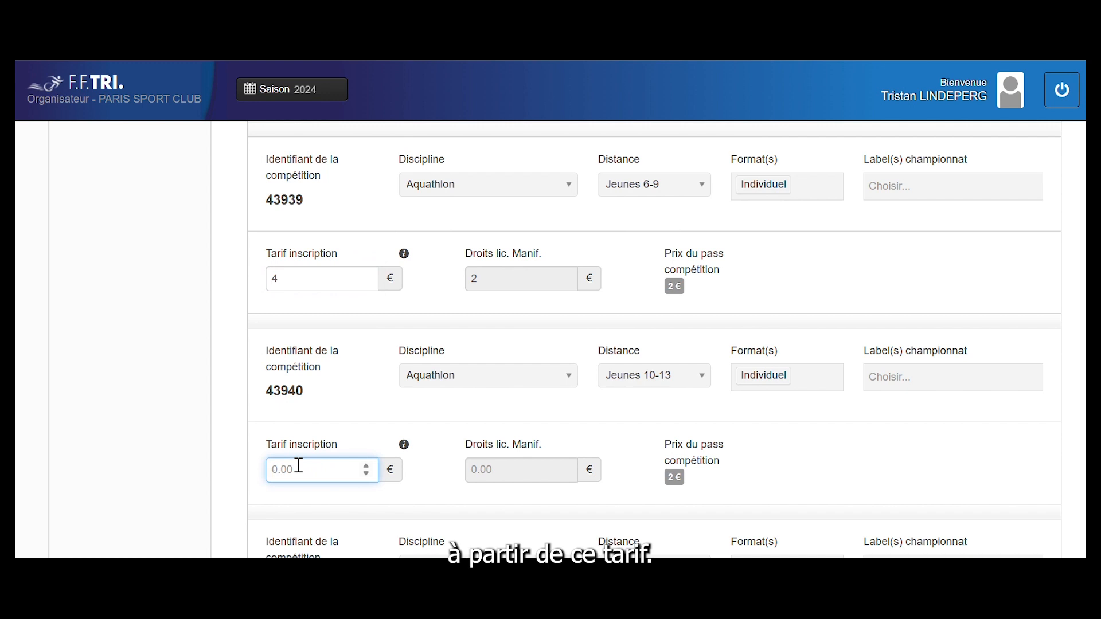
pyautogui.write('4')
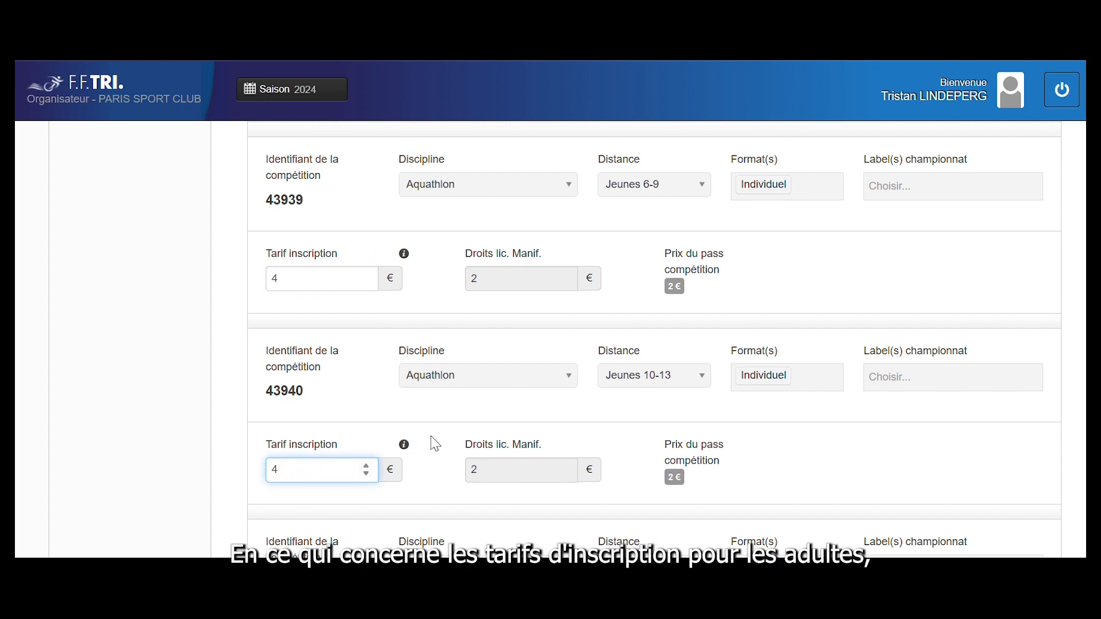
pyautogui.scroll(-3, 449, 455)
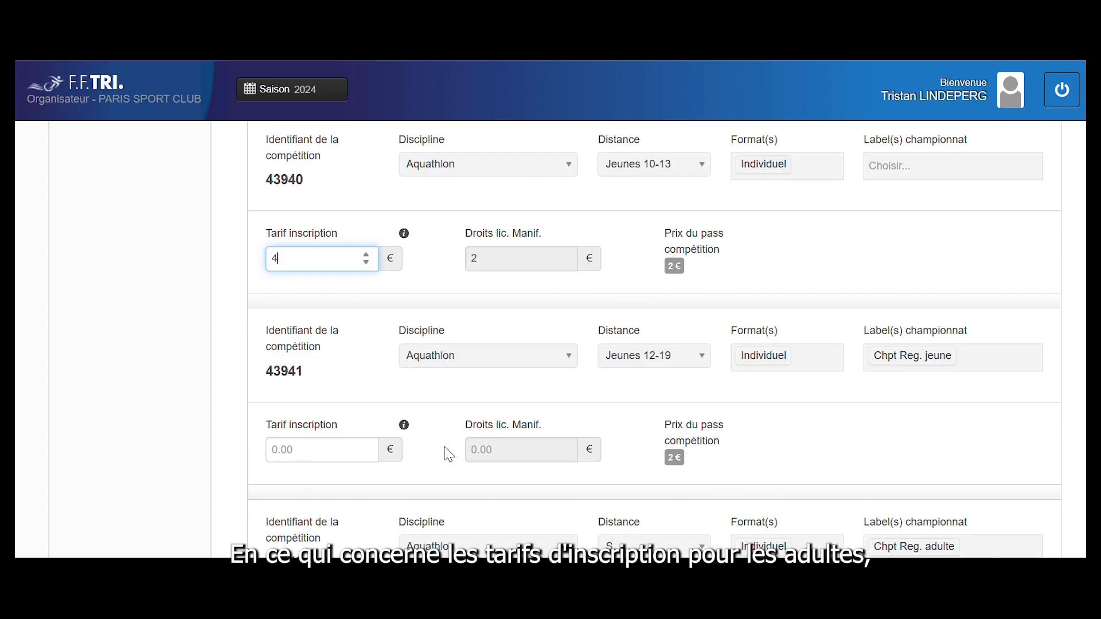
pyautogui.click(330, 445)
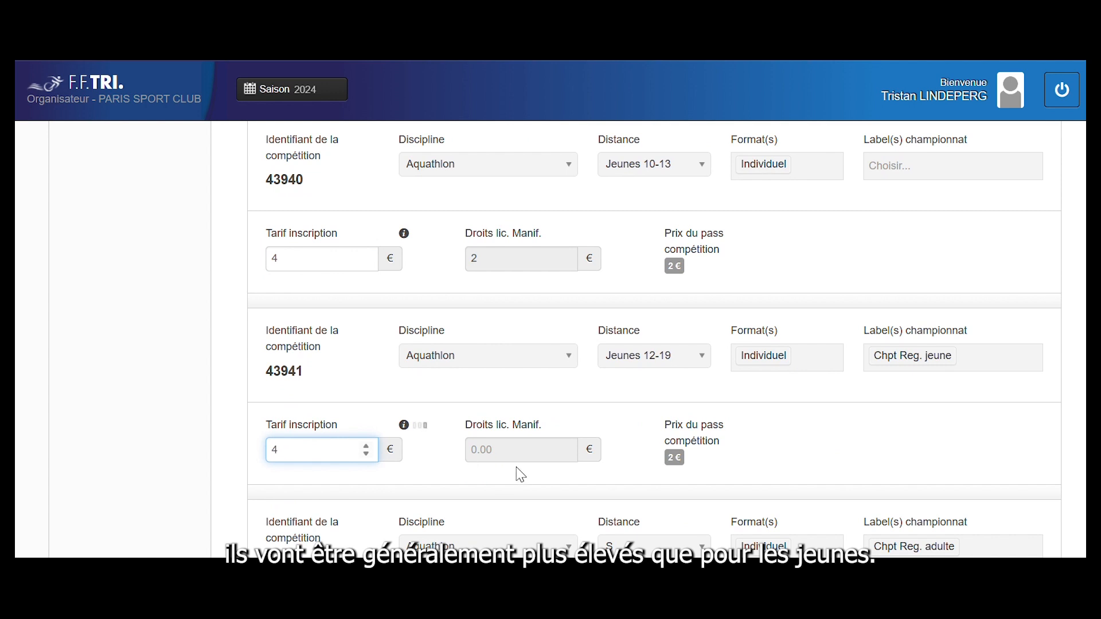
pyautogui.scroll(-3, 792, 483)
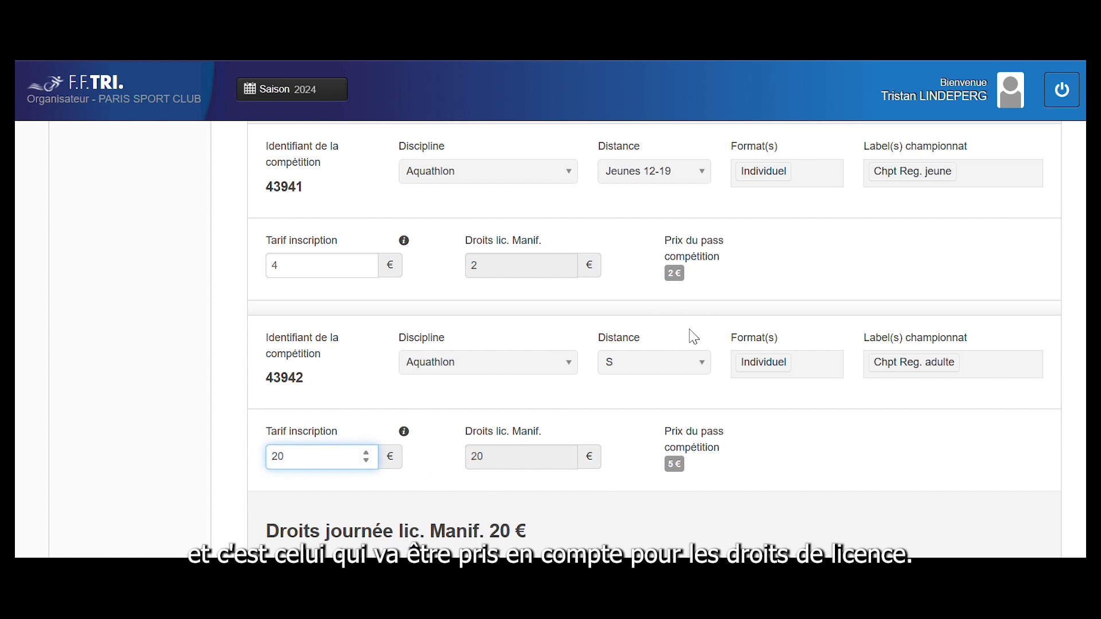
pyautogui.scroll(-3, 693, 337)
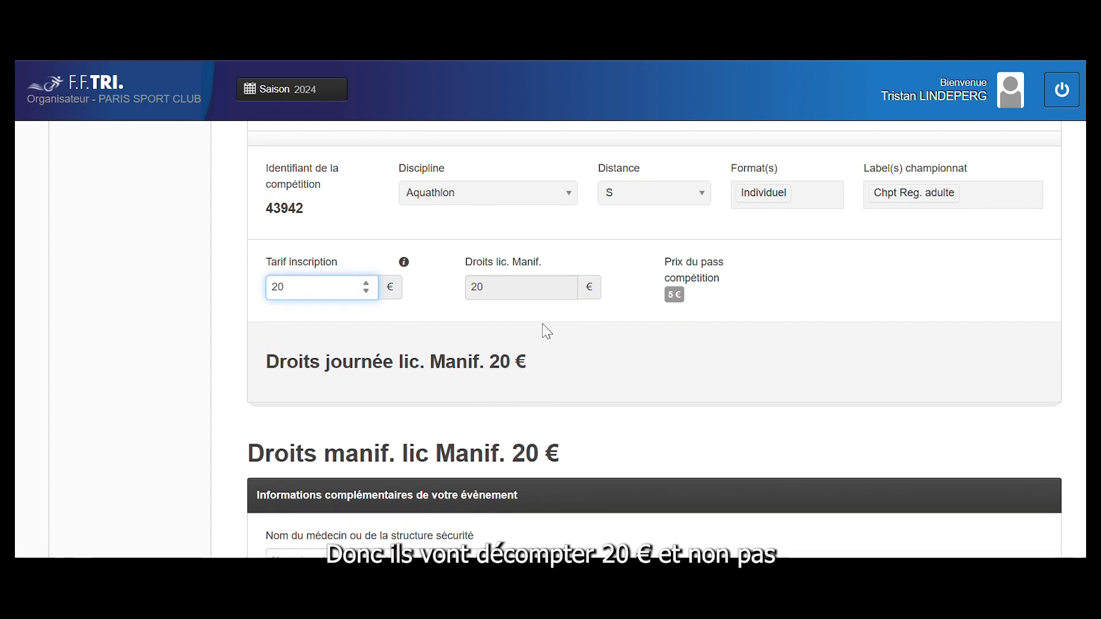
pyautogui.scroll(-5, 576, 276)
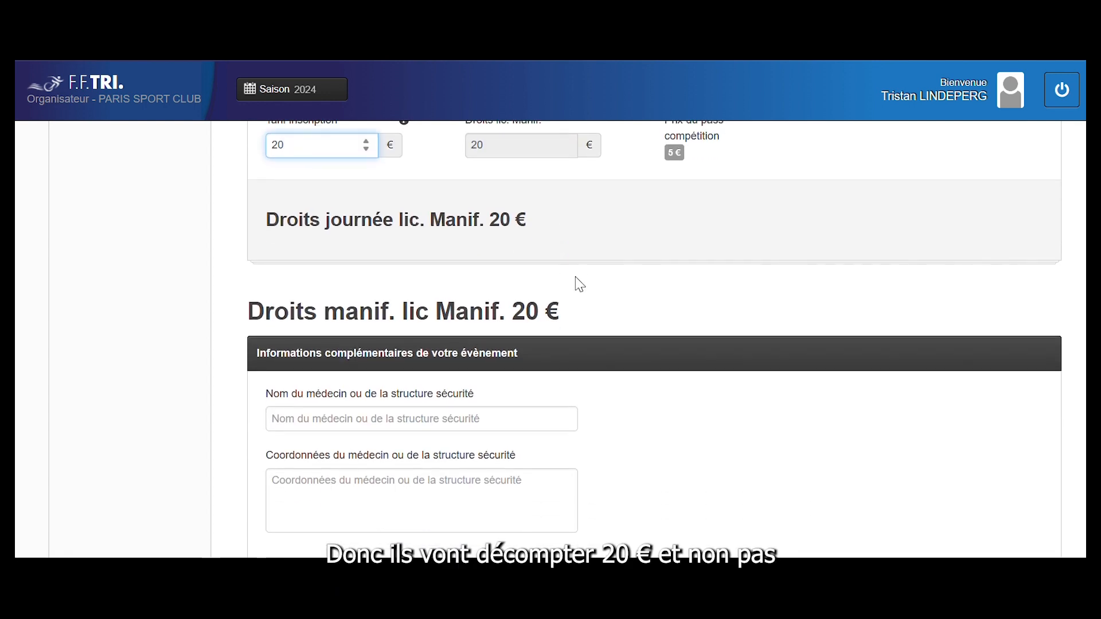
pyautogui.scroll(-3, 579, 283)
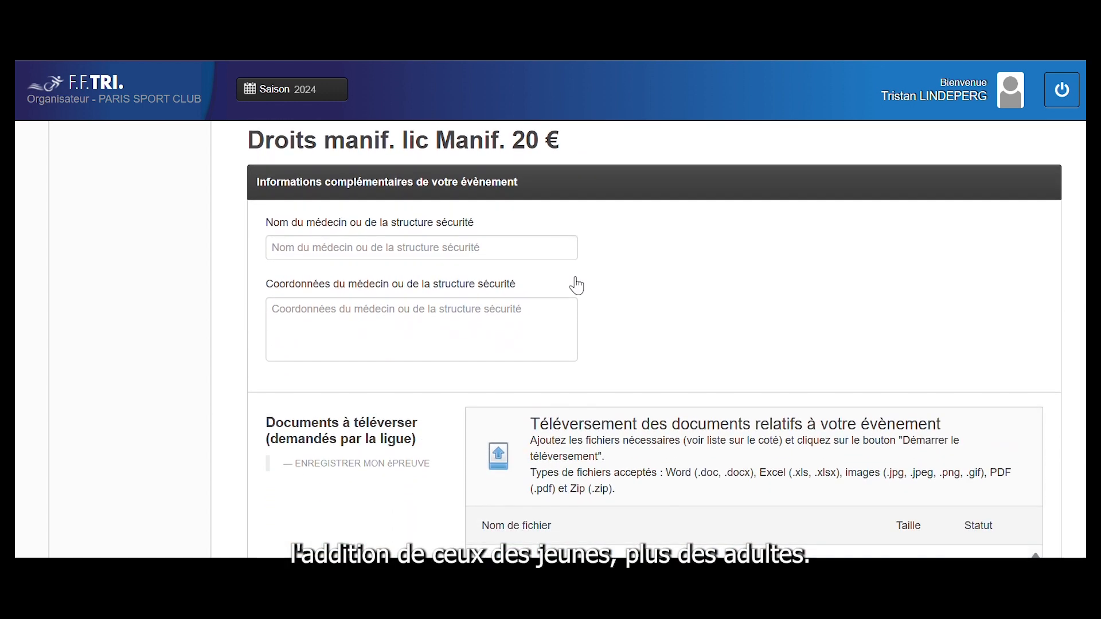
pyautogui.scroll(-3, 578, 233)
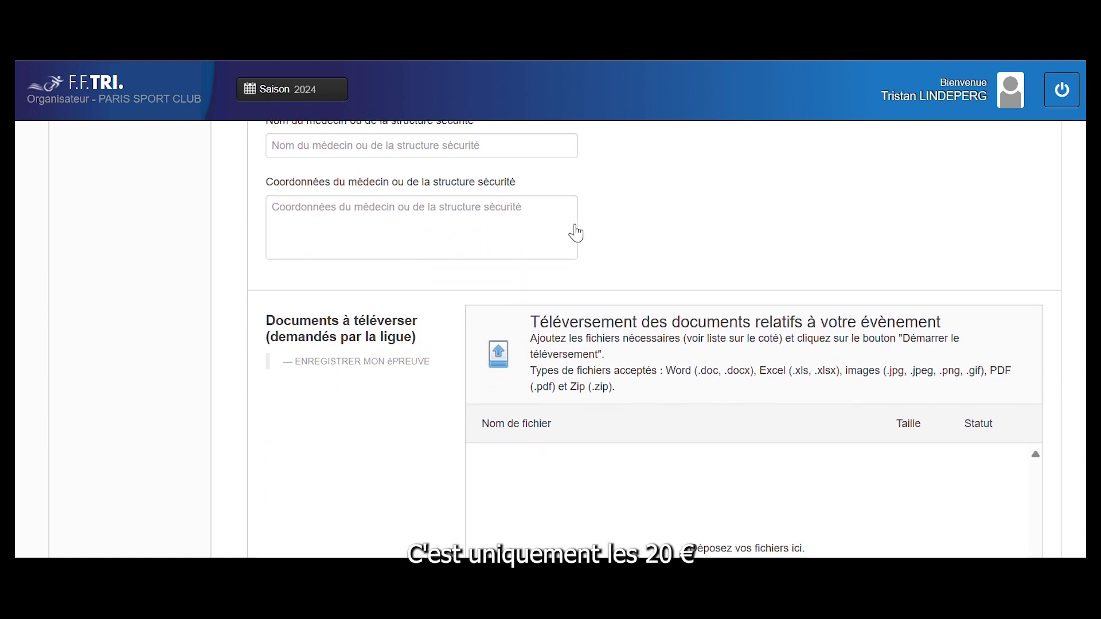
pyautogui.scroll(-3, 591, 352)
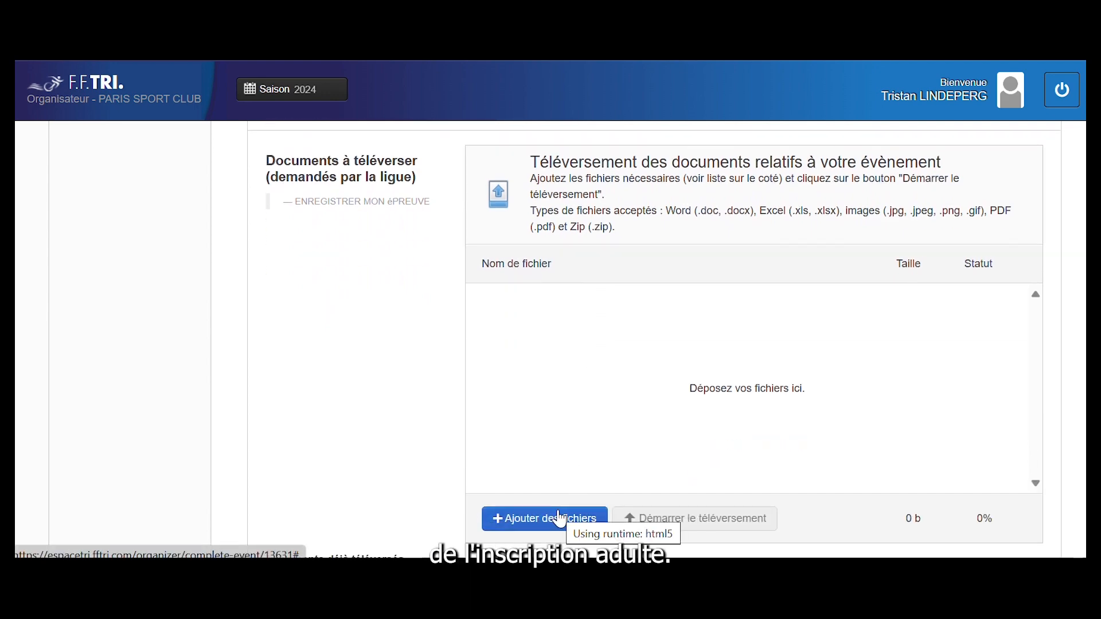
pyautogui.scroll(15, 570, 430)
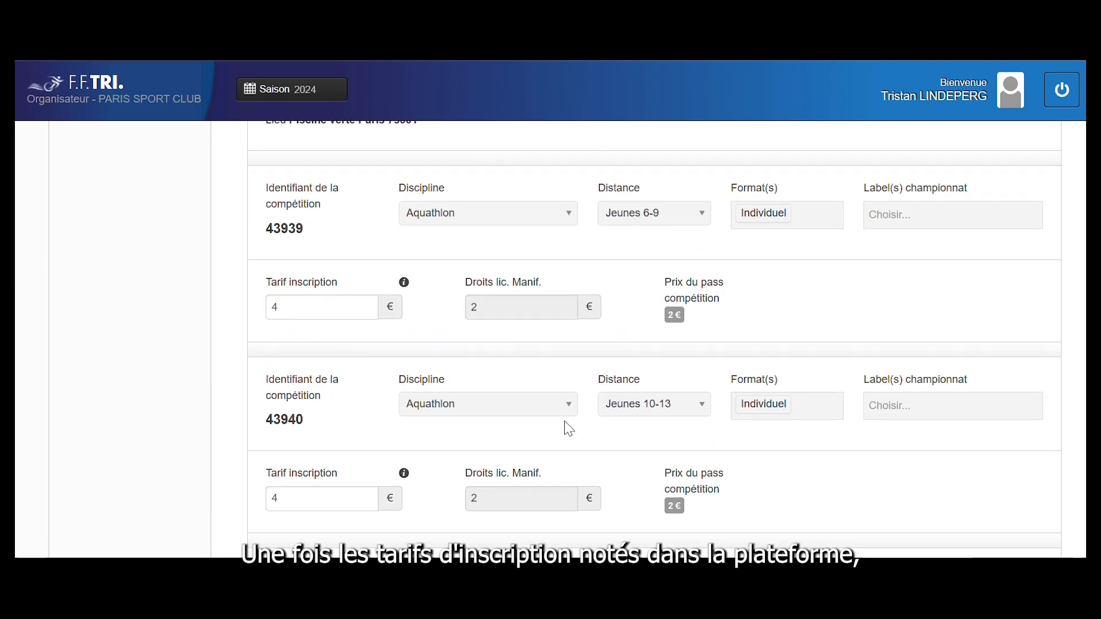
pyautogui.scroll(6, 566, 430)
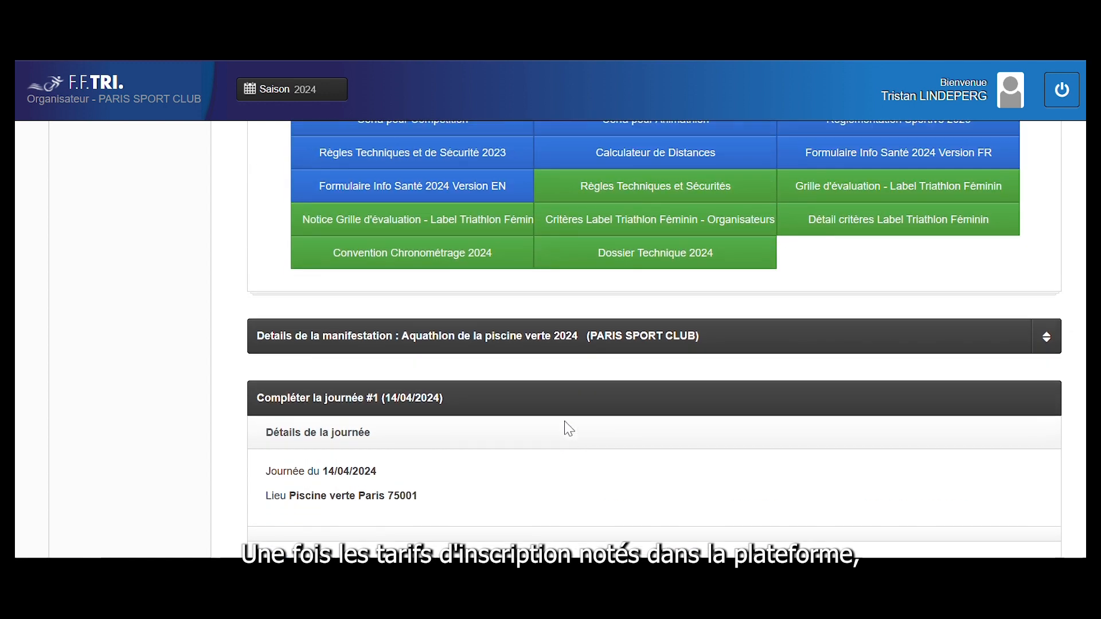
# Download Dossier Technique 2024 as l1_dossier-technique-2024.docx and skim through the document
pyautogui.click(638, 277)
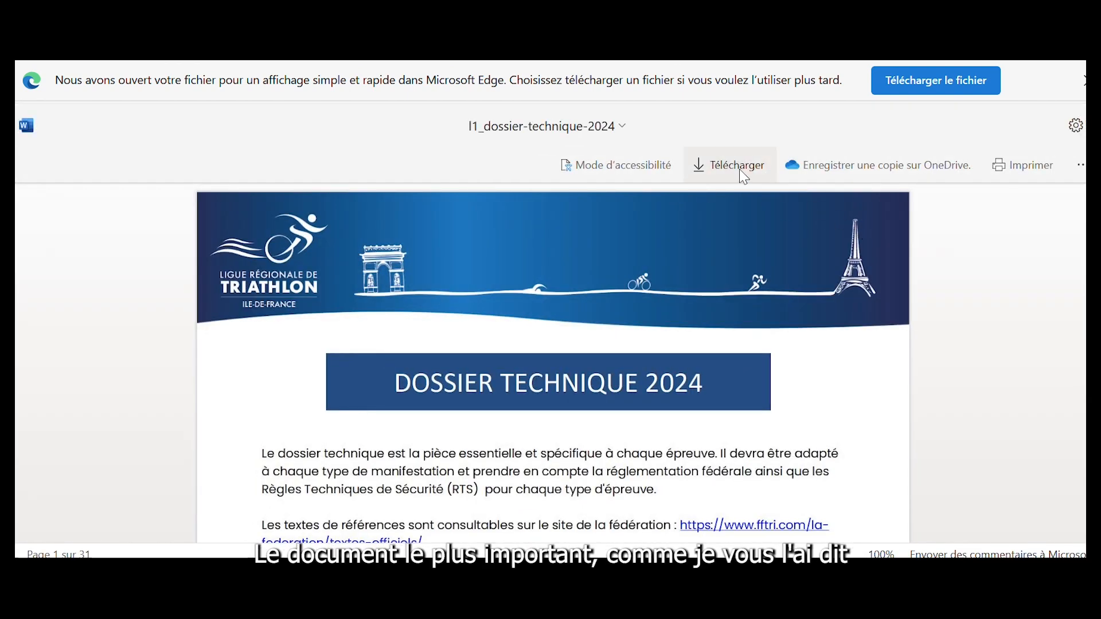
pyautogui.click(740, 166)
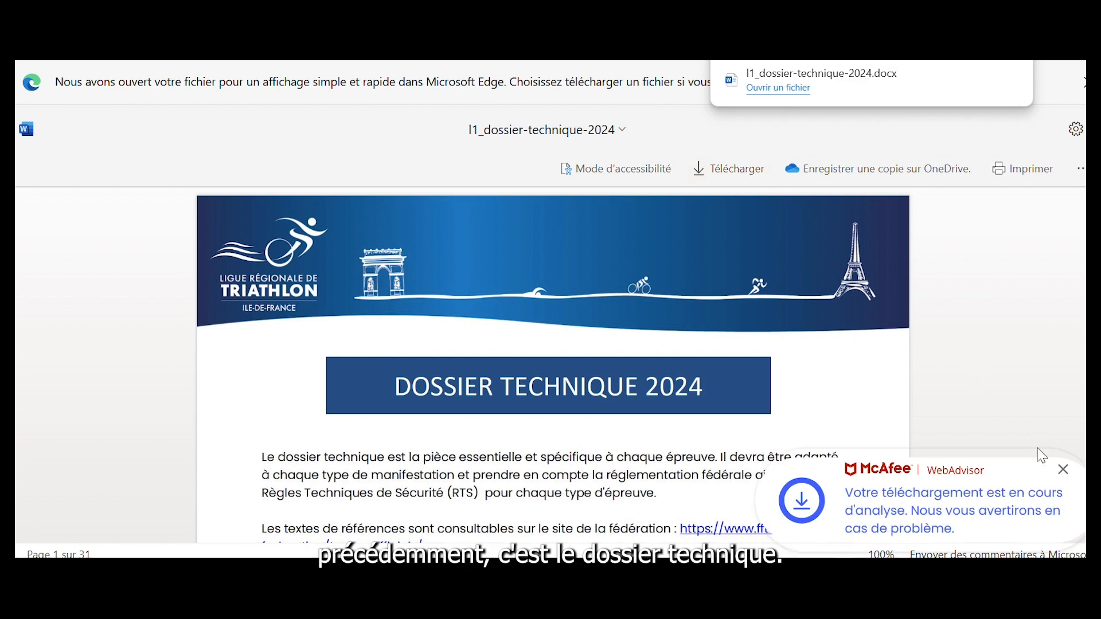
pyautogui.click(1060, 470)
pyautogui.scroll(-5, 893, 360)
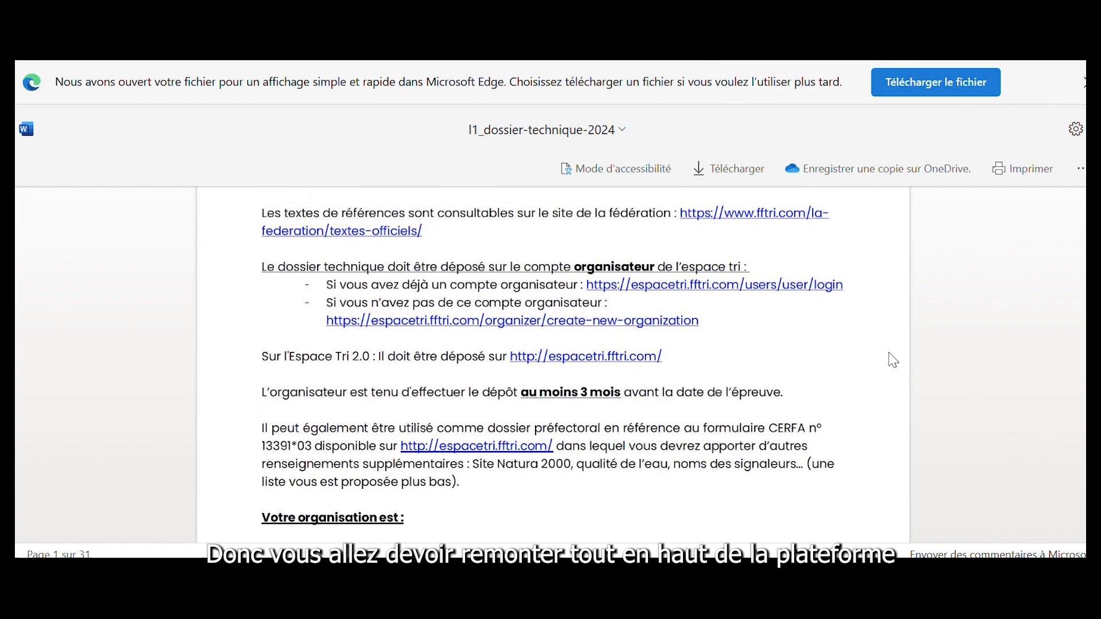
pyautogui.scroll(-10, 893, 360)
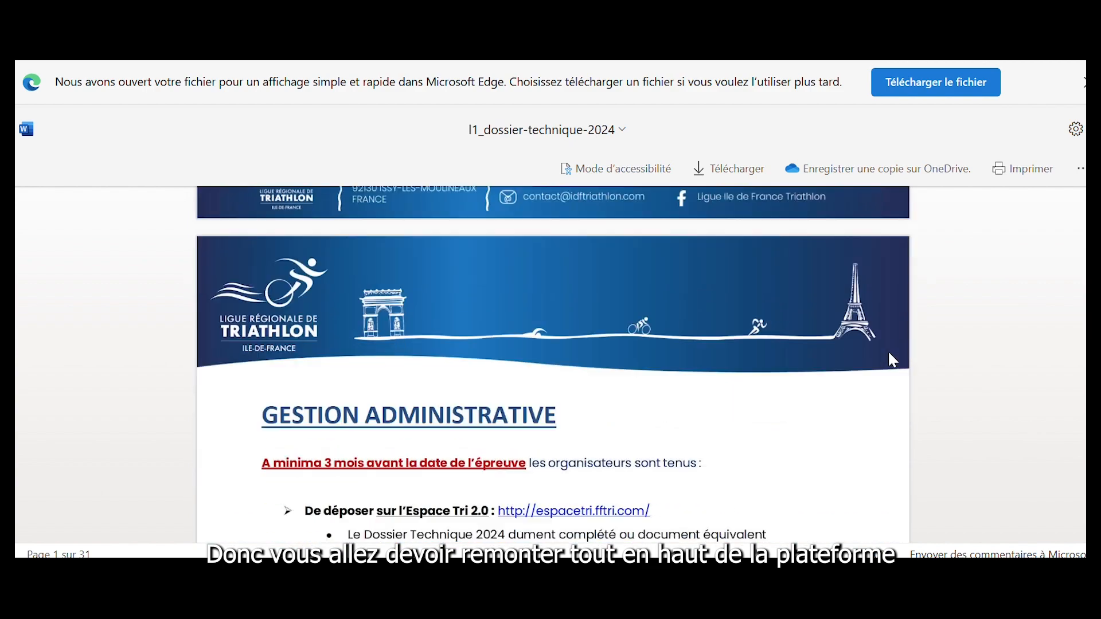
pyautogui.scroll(-10, 893, 360)
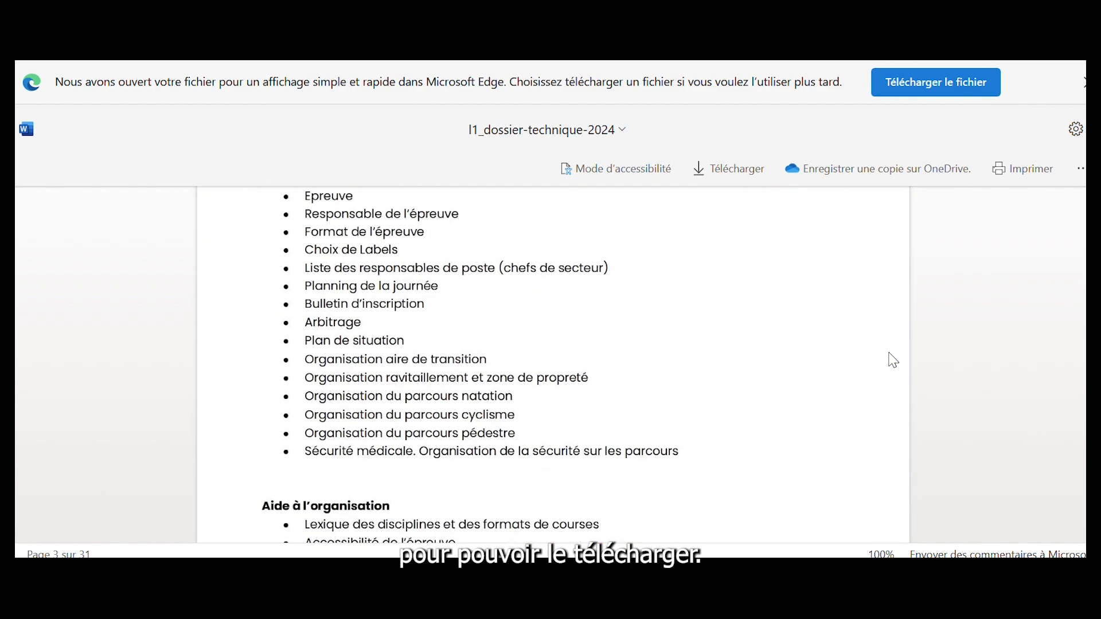
pyautogui.scroll(-6, 893, 360)
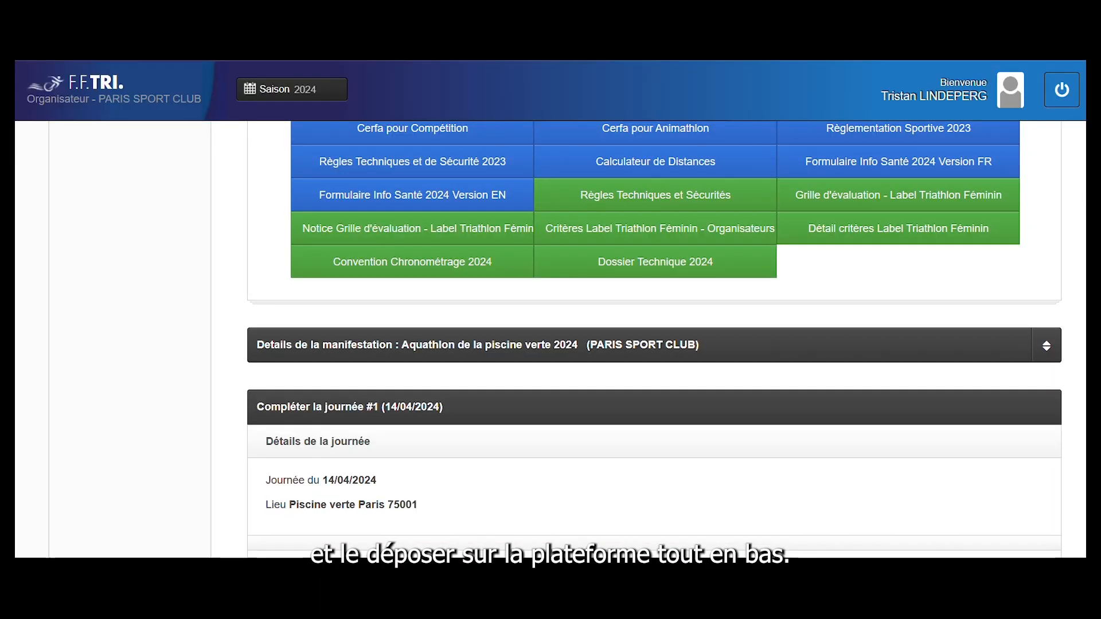
pyautogui.scroll(-7, 435, 460)
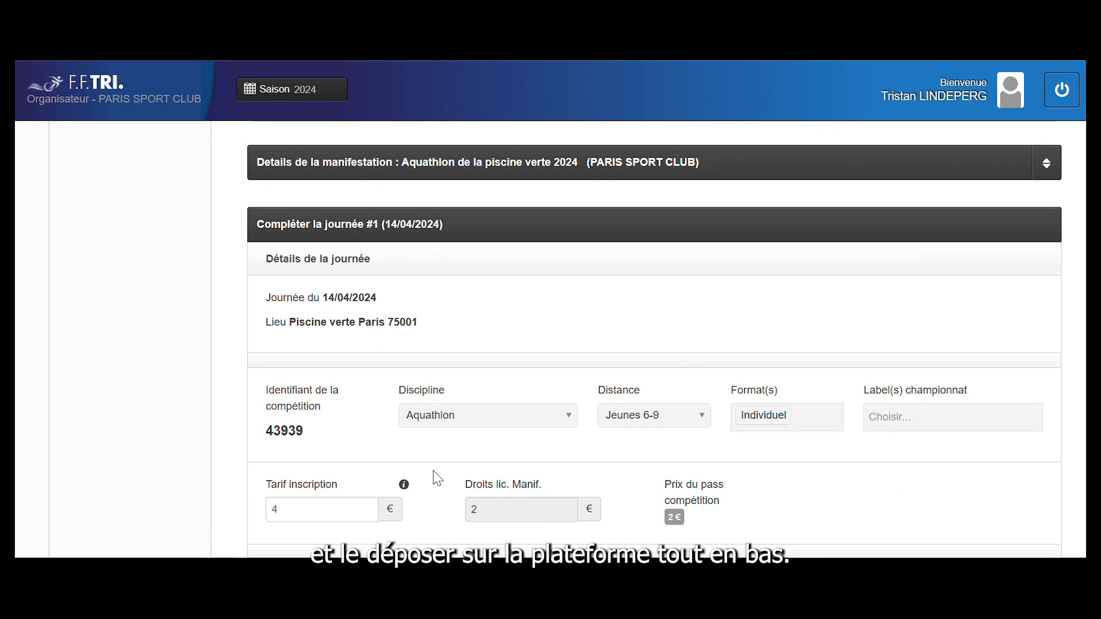
pyautogui.scroll(-9, 435, 480)
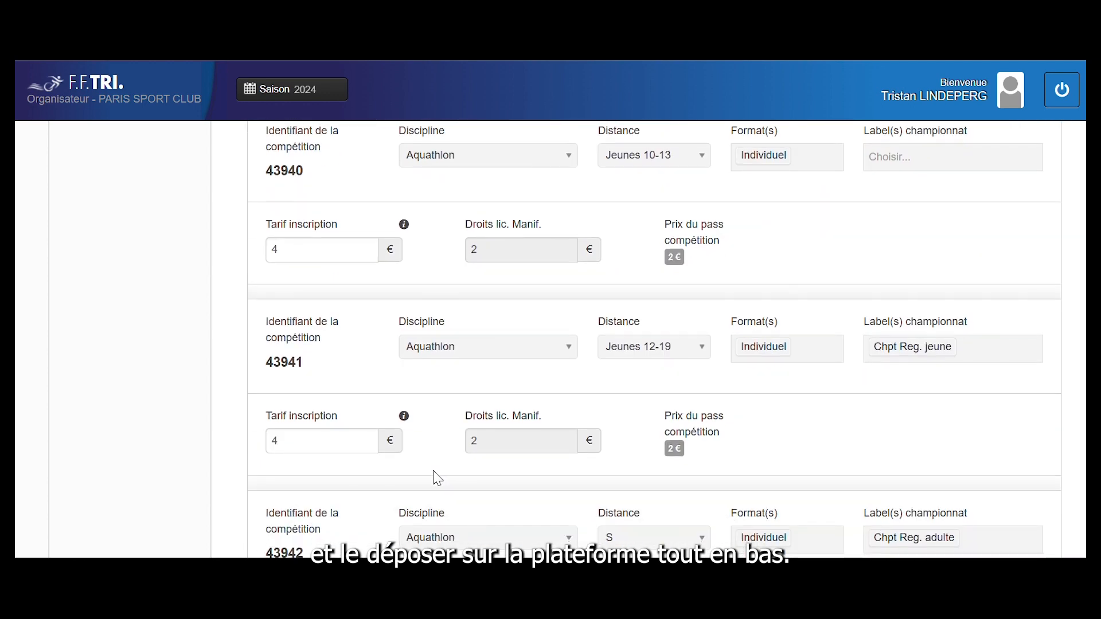
pyautogui.scroll(-3, 437, 478)
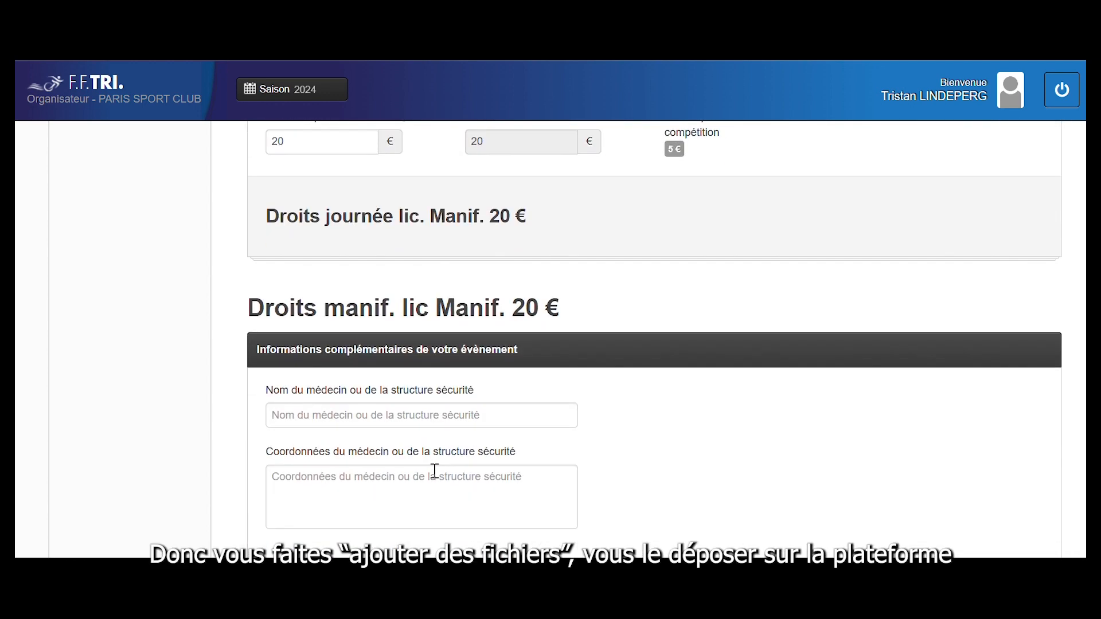
pyautogui.scroll(-2, 418, 461)
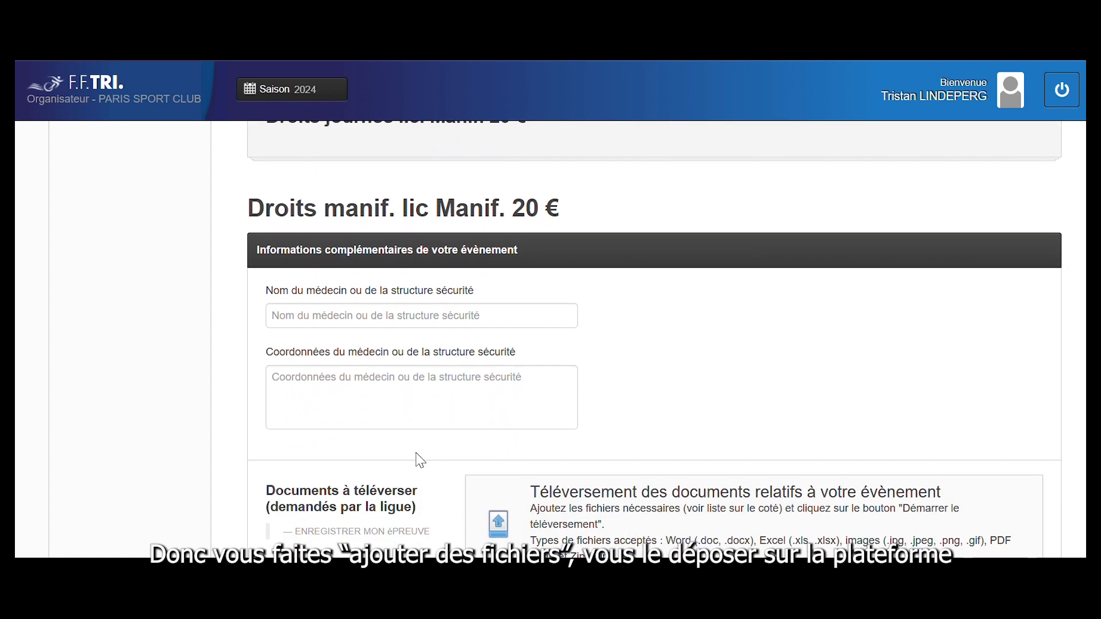
pyautogui.scroll(-3, 420, 460)
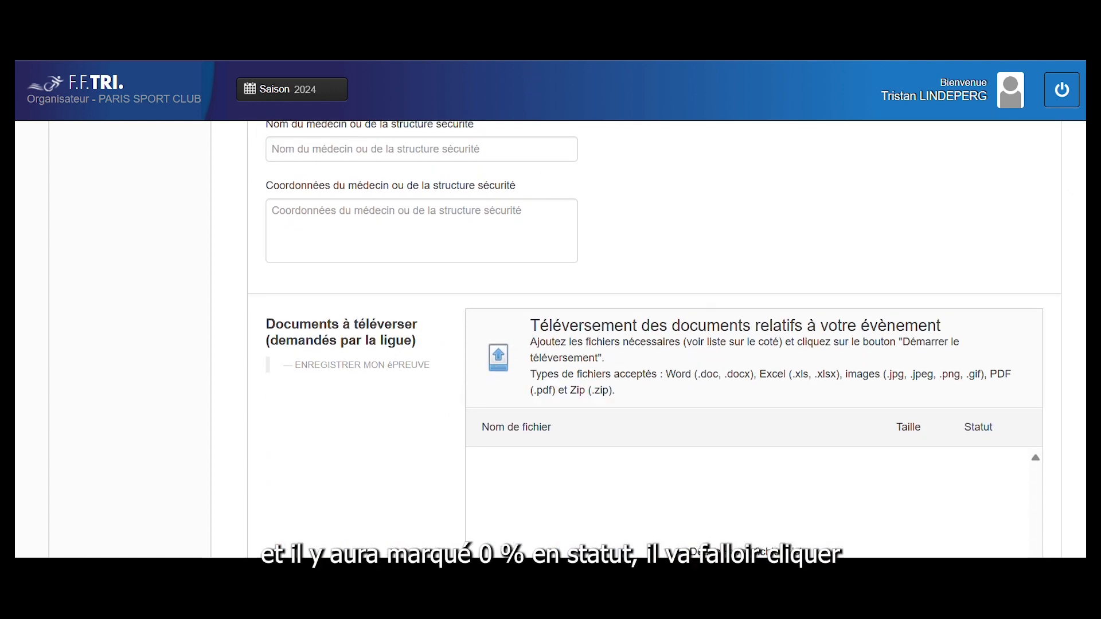
pyautogui.scroll(2, 551, 338)
pyautogui.scroll(-5, 440, 374)
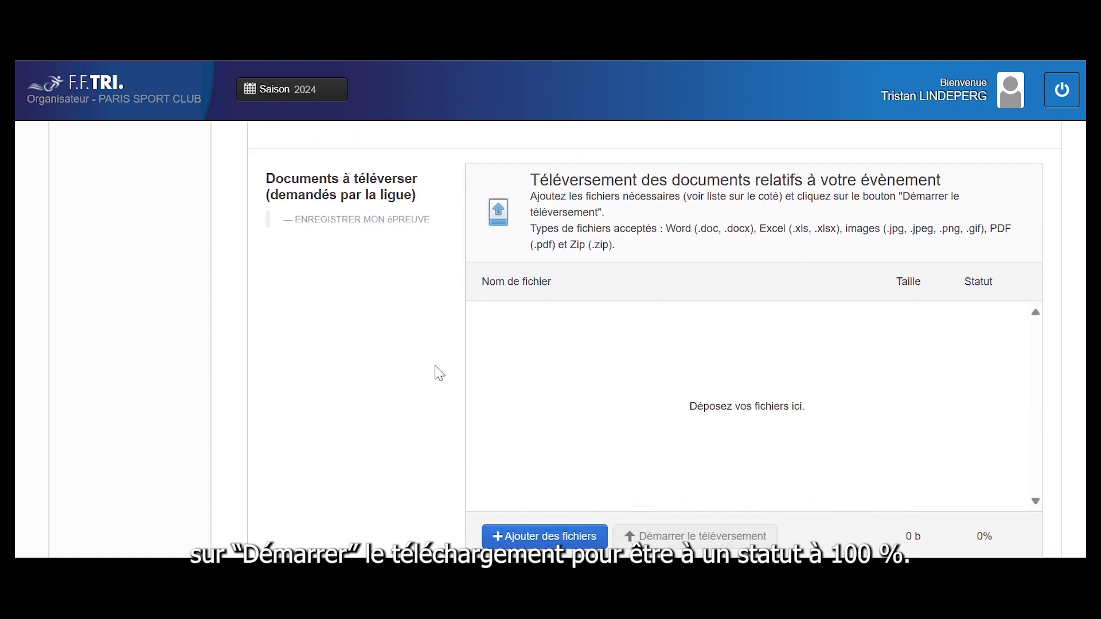
# Upload l1_dossier-technique-2024.docx to the event documents until it shows 100 %
pyautogui.click(522, 463)
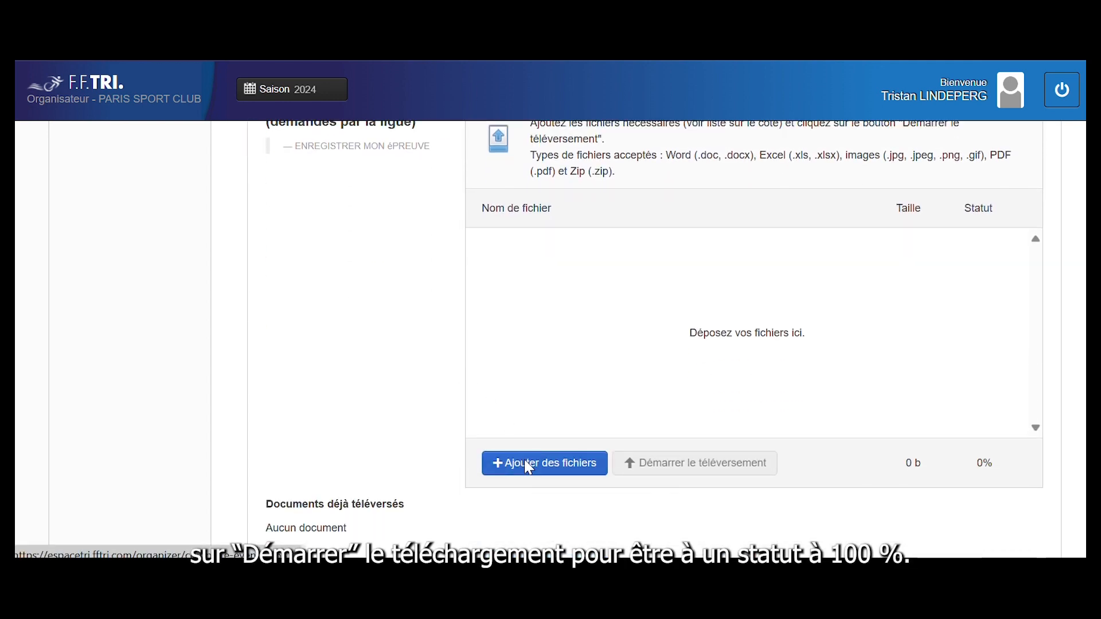
pyautogui.click(244, 113)
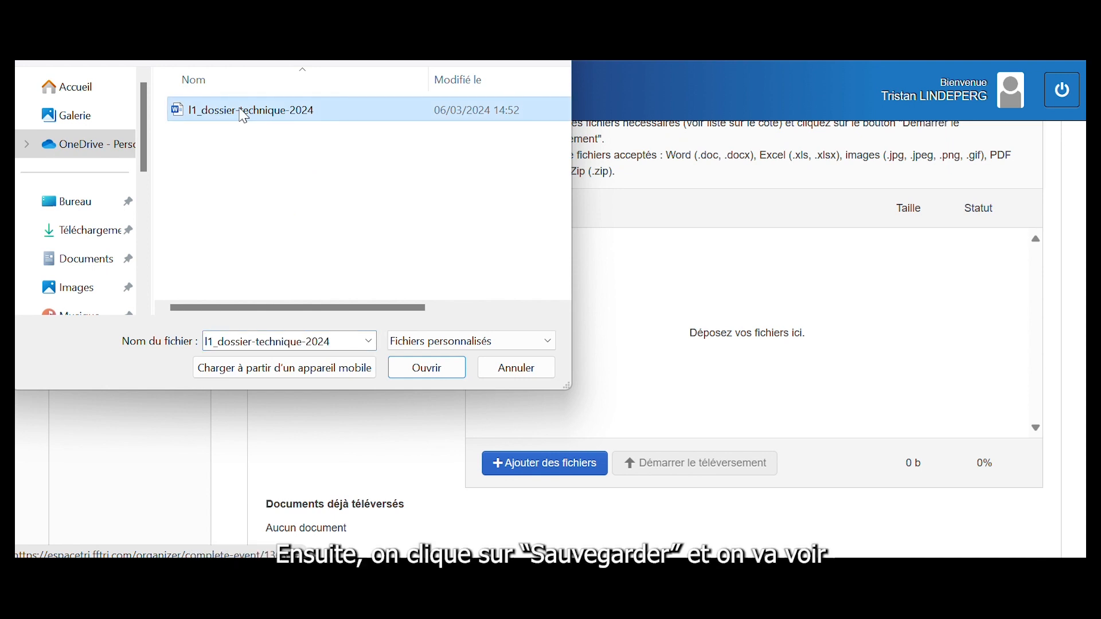
pyautogui.click(432, 373)
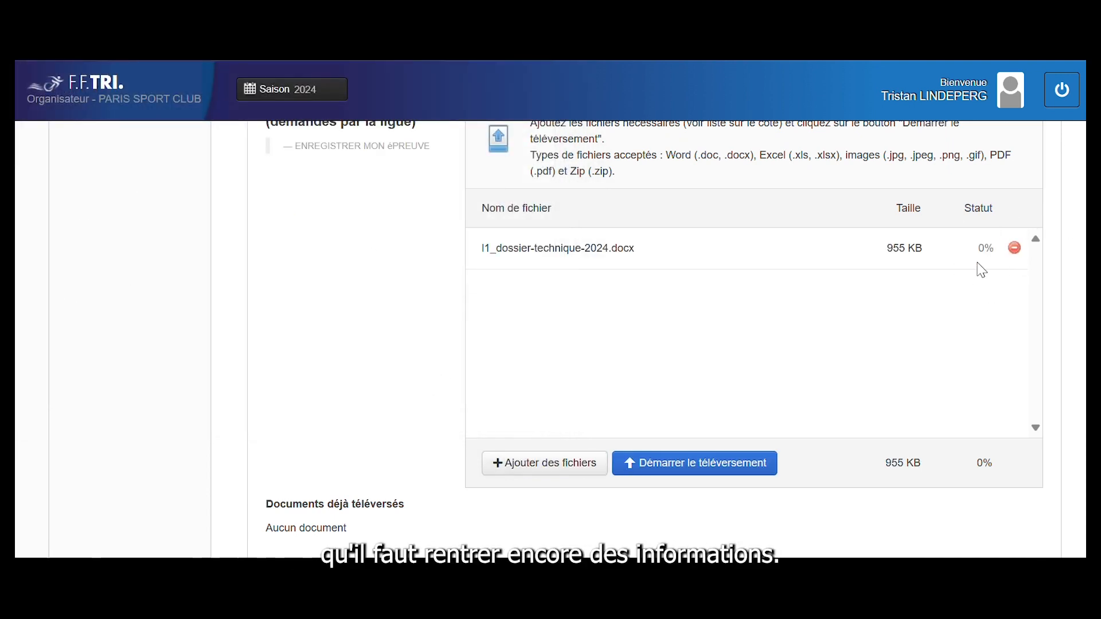
pyautogui.click(716, 467)
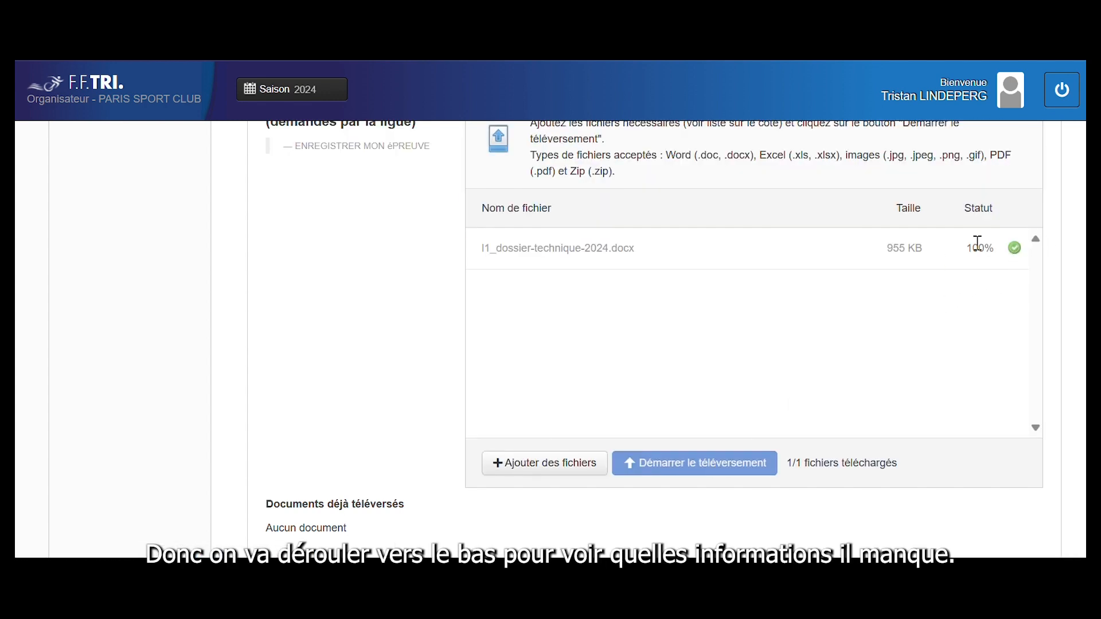
pyautogui.scroll(-5, 978, 243)
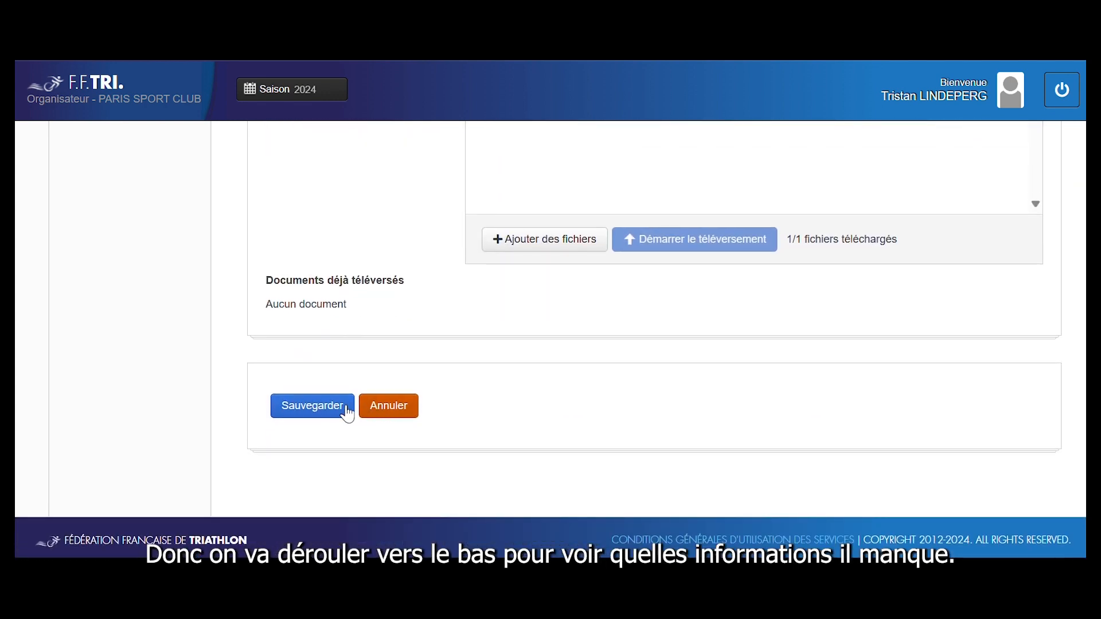
# Save the licence request form and scroll through it to find the flagged fields
pyautogui.click(328, 412)
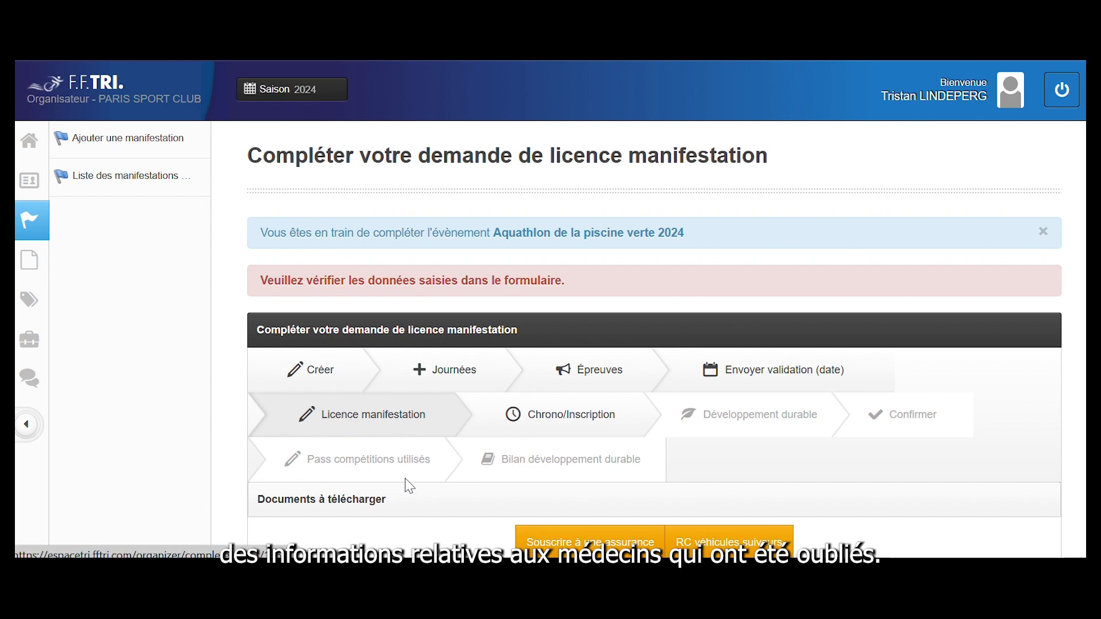
pyautogui.scroll(-7, 409, 486)
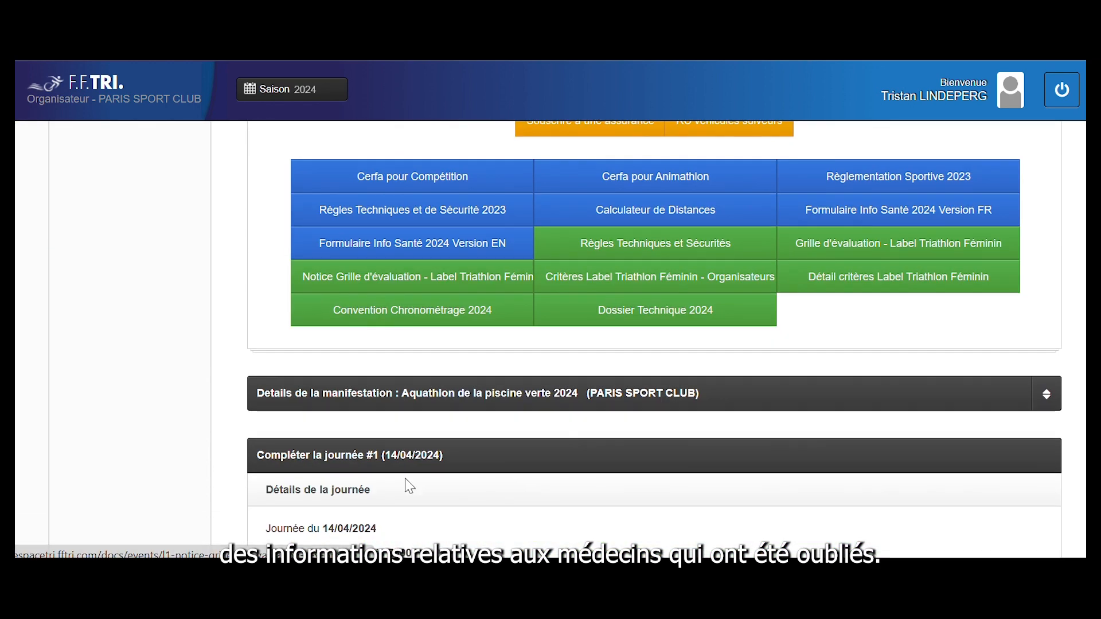
pyautogui.scroll(-8, 409, 487)
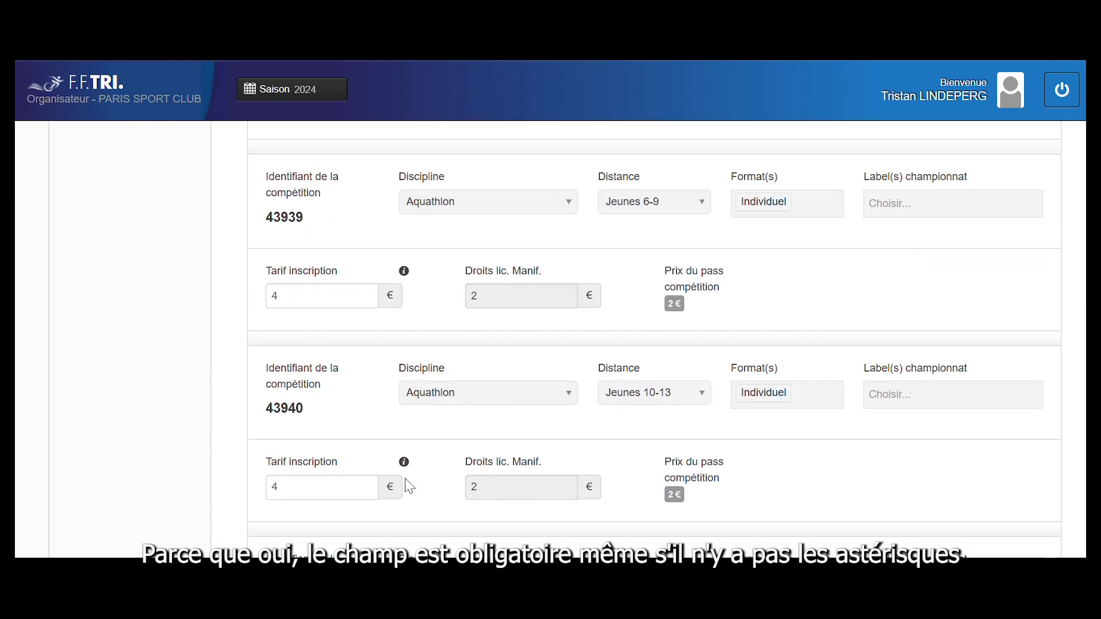
pyautogui.scroll(-8, 409, 486)
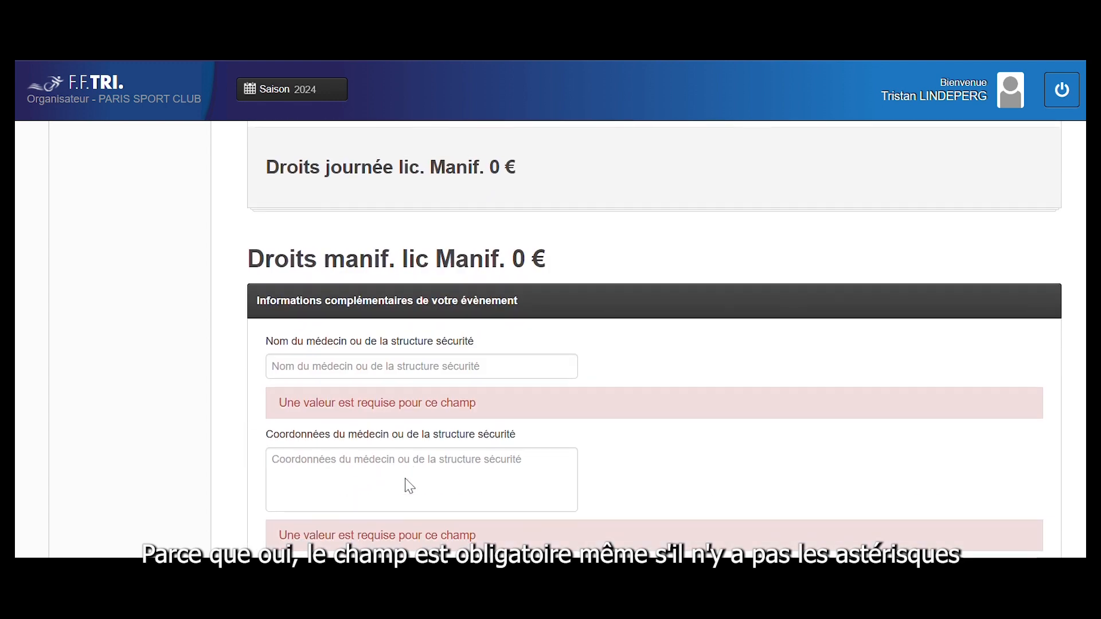
# Enter Croix rouge as the safety organisation's name
pyautogui.scroll(-1, 406, 479)
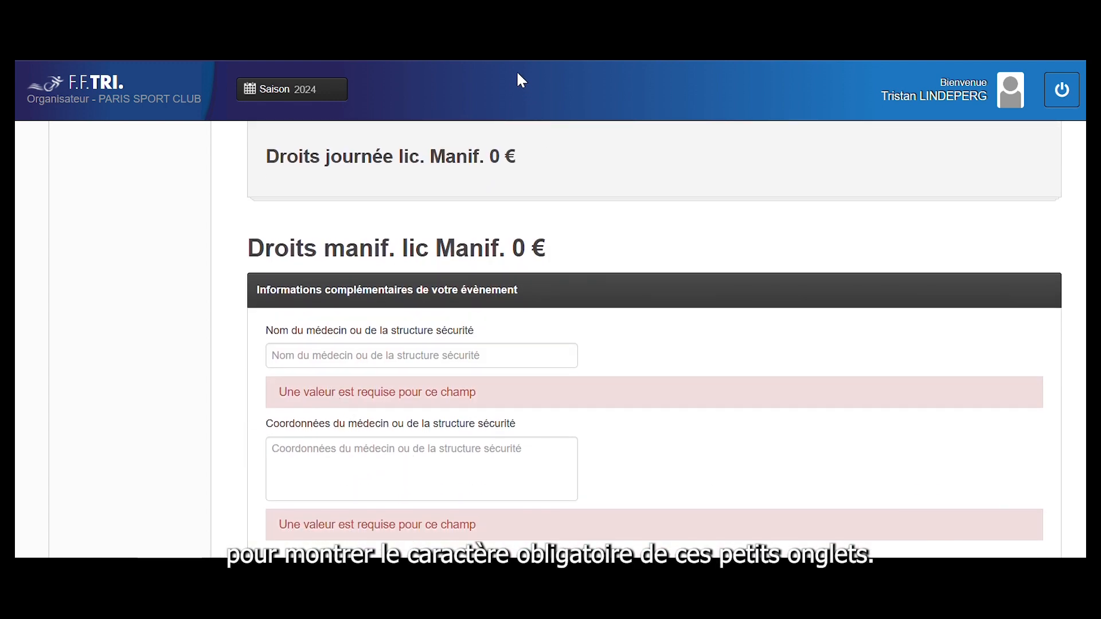
pyautogui.scroll(-2, 654, 339)
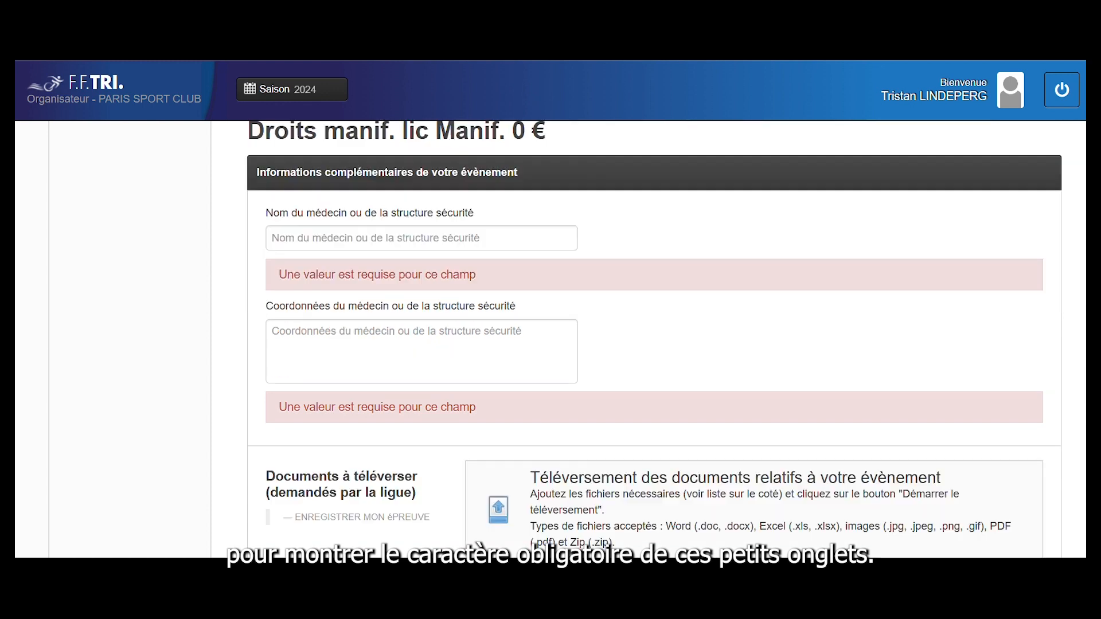
pyautogui.click(290, 235)
pyautogui.write('q')
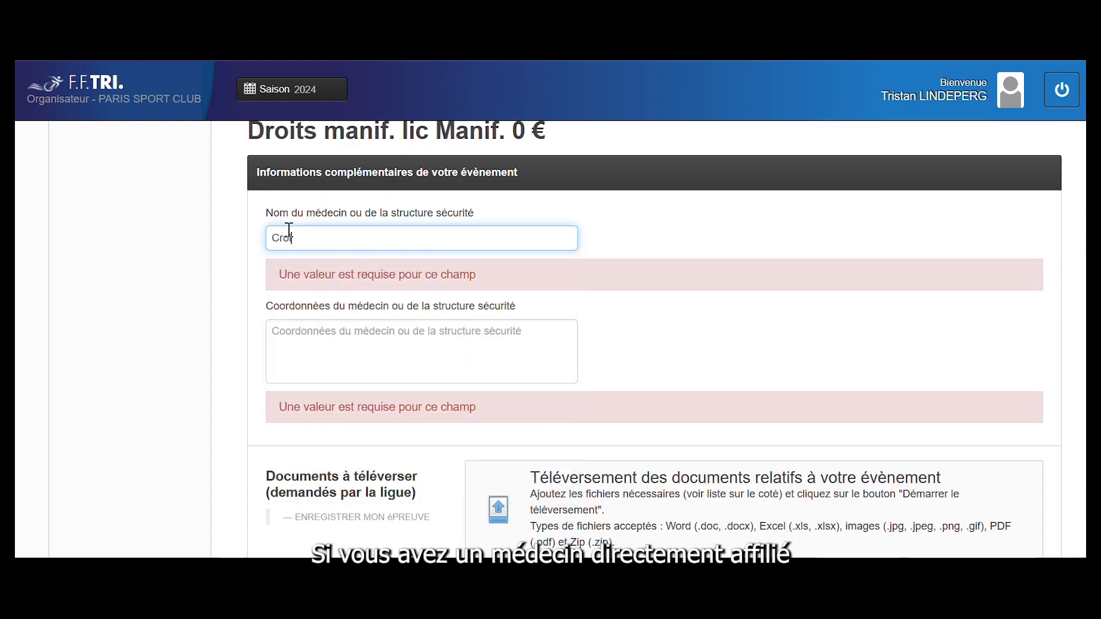
pyautogui.write('roix rouge')
pyautogui.click(290, 344)
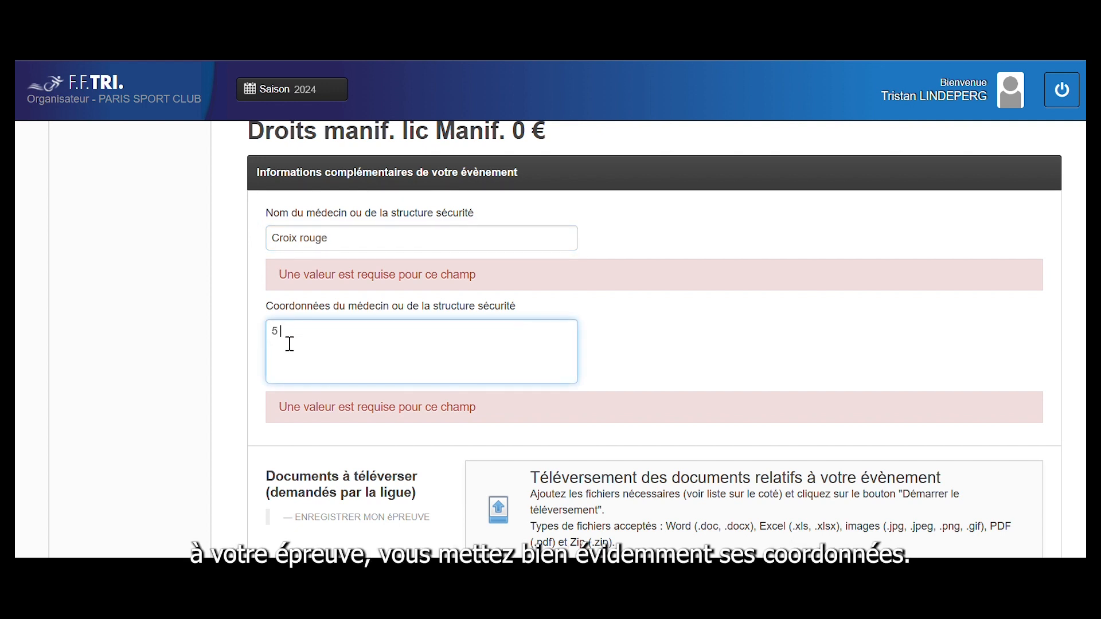
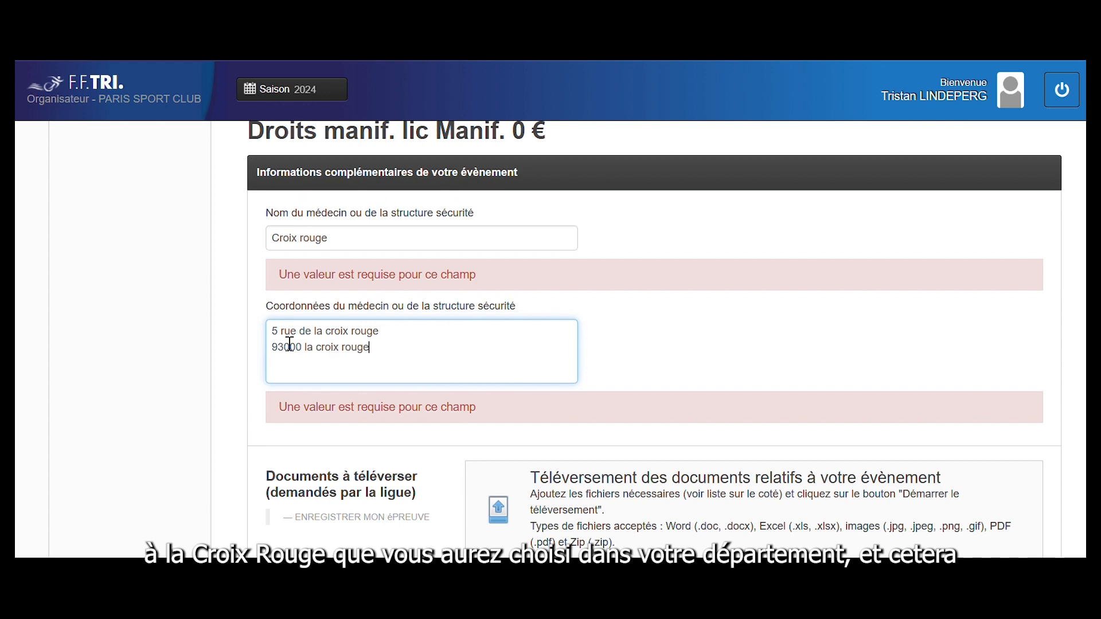
pyautogui.scroll(-8, 289, 343)
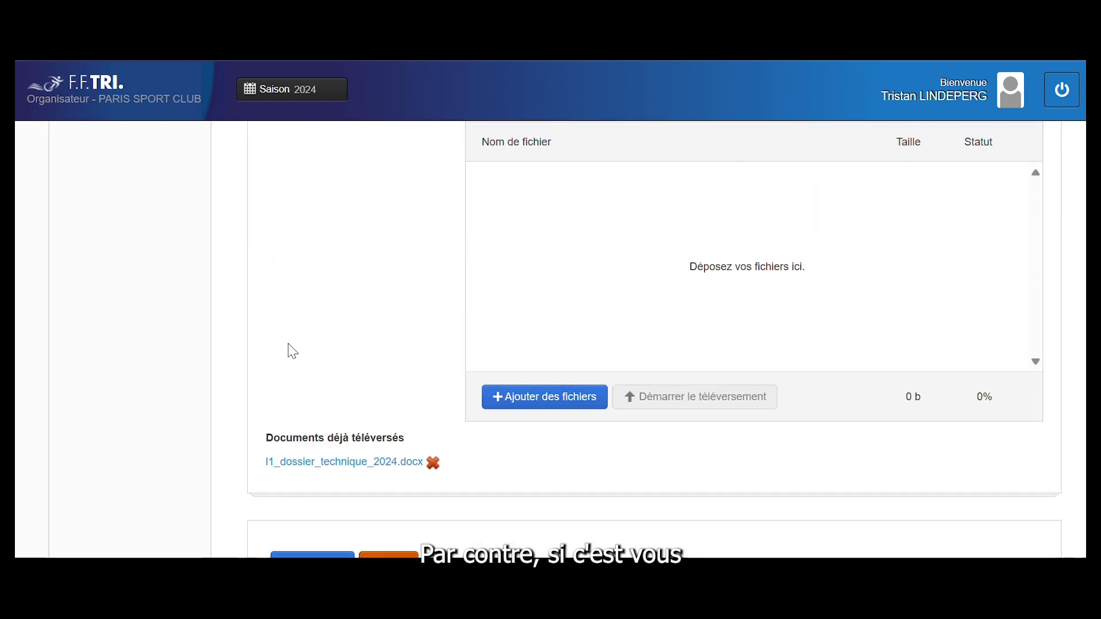
pyautogui.scroll(-1, 359, 366)
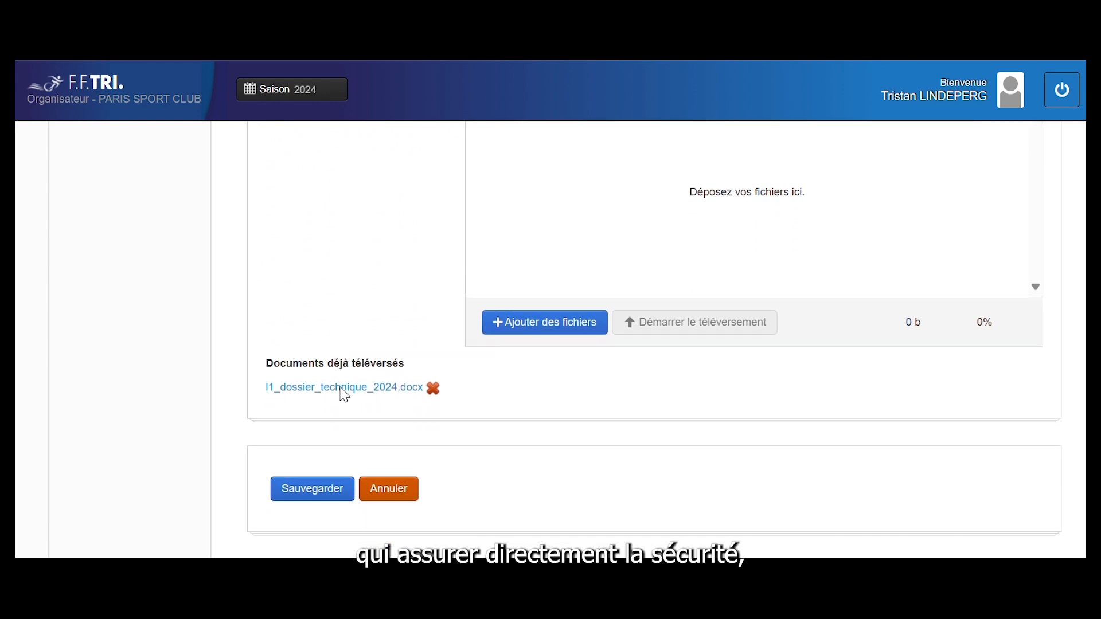
# Save the licence form and leave the timing company unselected
pyautogui.click(299, 495)
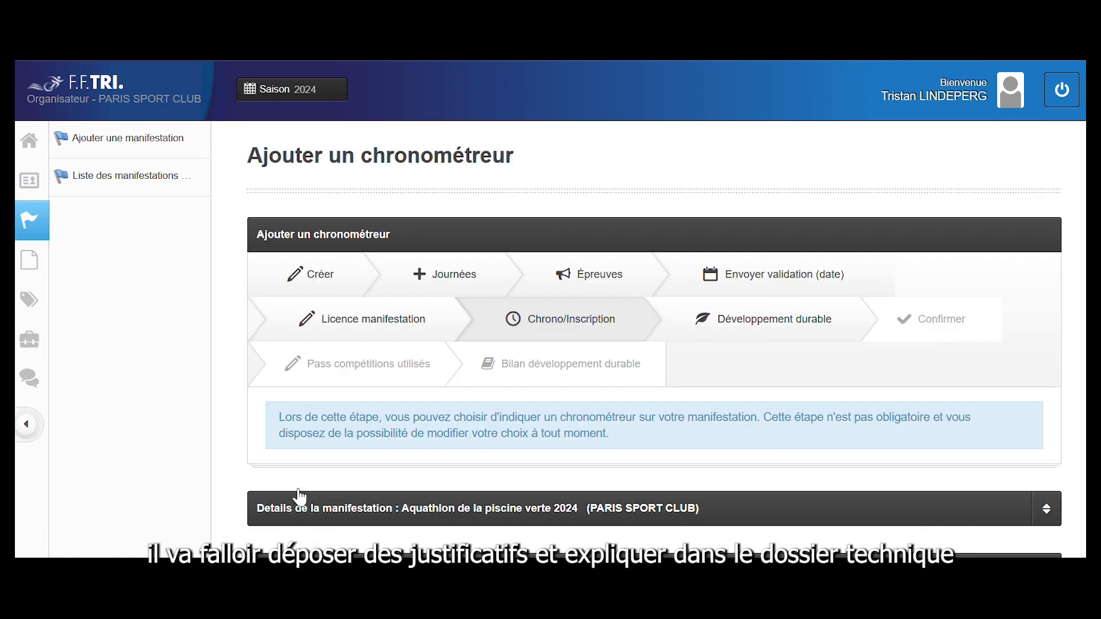
pyautogui.scroll(-5, 453, 467)
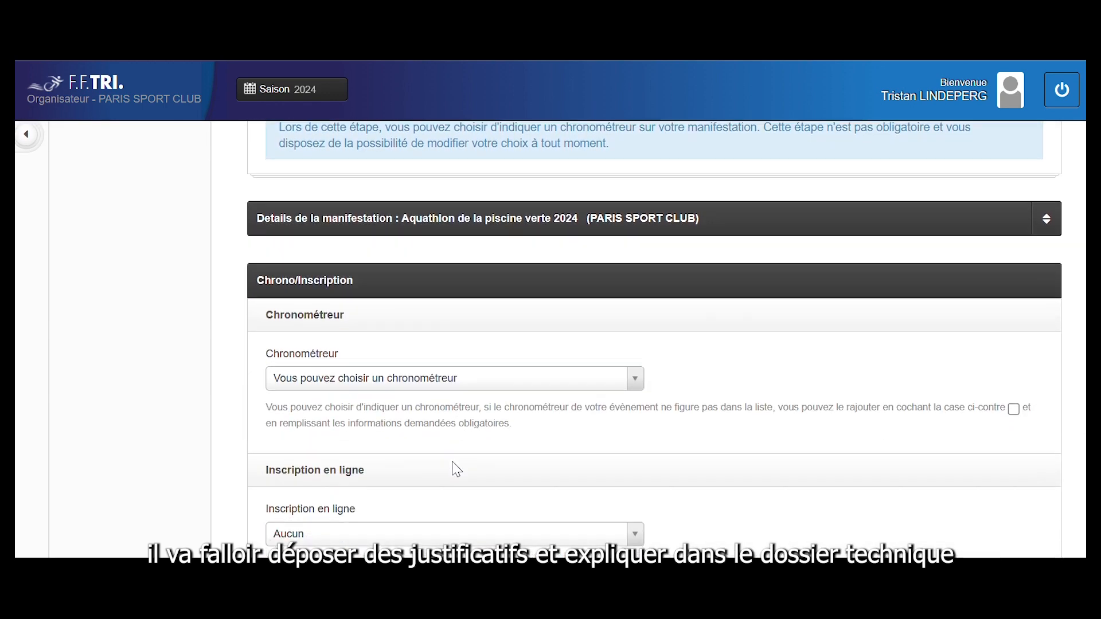
pyautogui.scroll(-1, 454, 468)
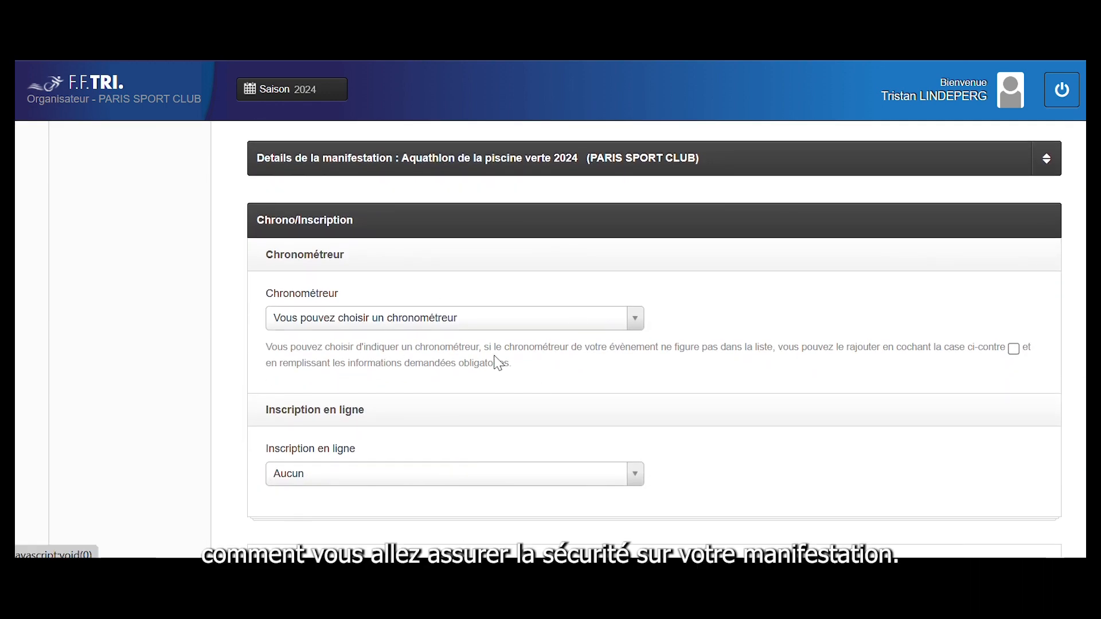
pyautogui.click(462, 326)
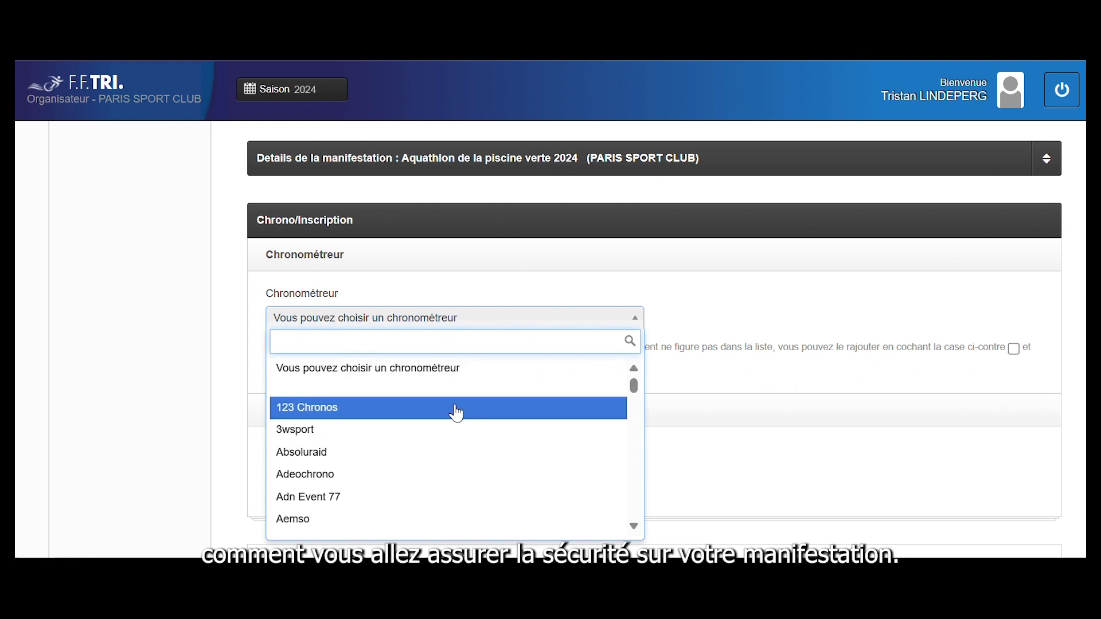
pyautogui.scroll(-15, 456, 413)
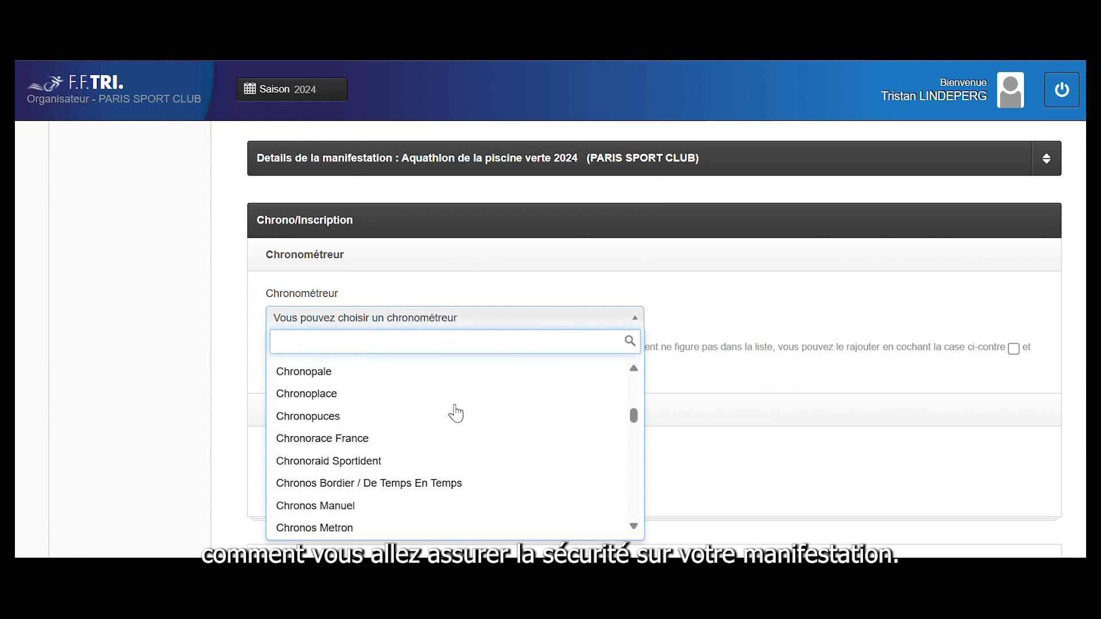
pyautogui.scroll(-4, 456, 413)
pyautogui.click(719, 302)
pyautogui.scroll(-1, 477, 452)
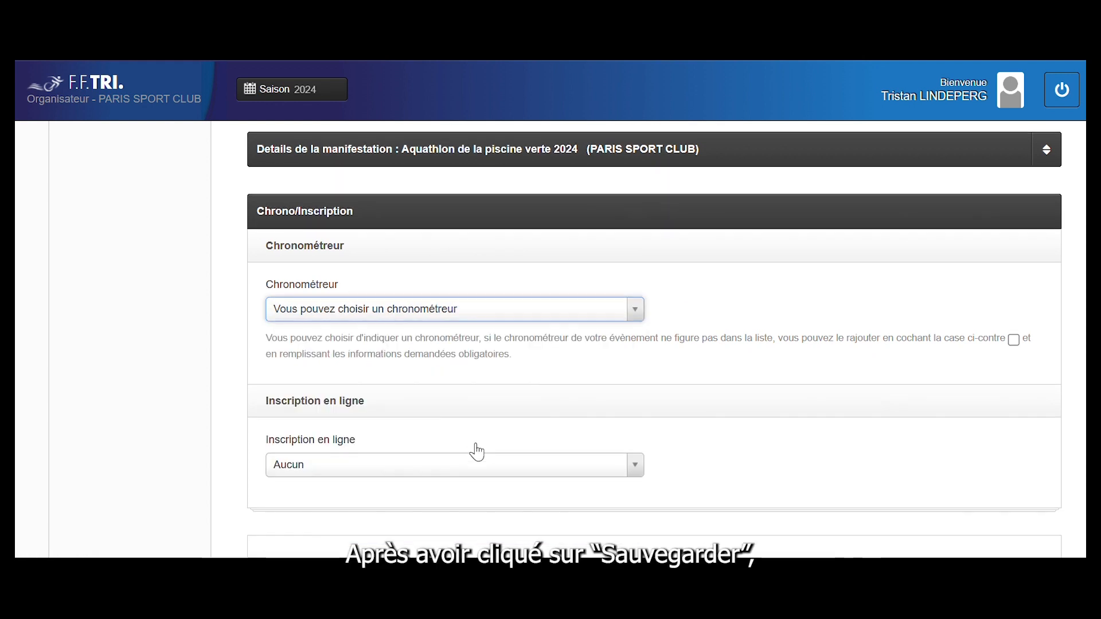
pyautogui.scroll(-2, 477, 453)
# Keep the online registration platform as Aucun and continue to the next step
pyautogui.click(412, 376)
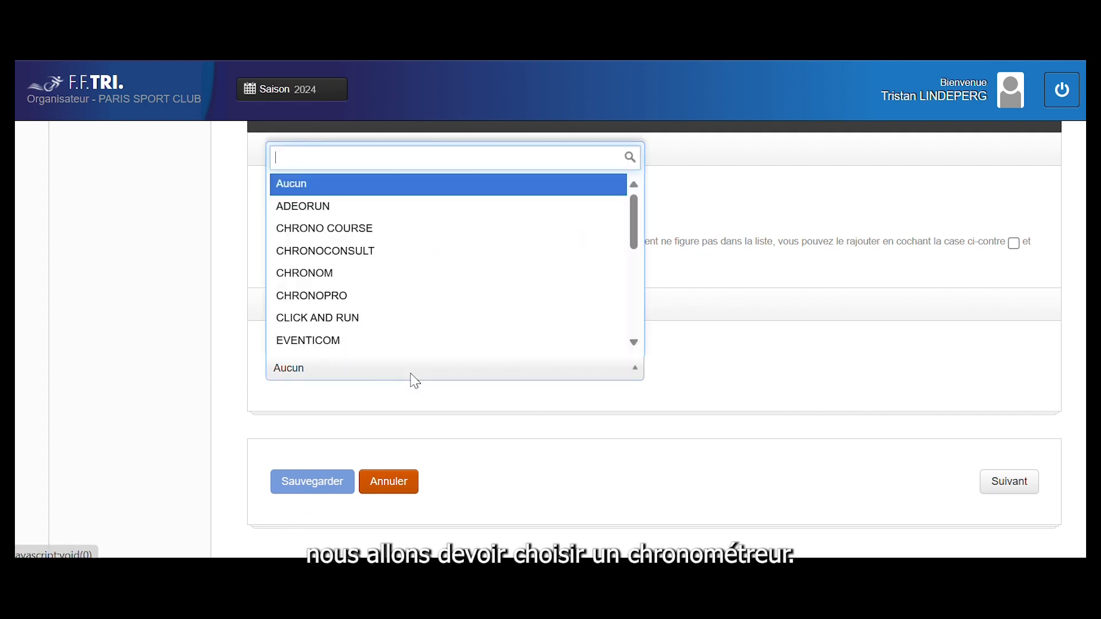
pyautogui.scroll(-4, 417, 276)
pyautogui.scroll(-3, 417, 276)
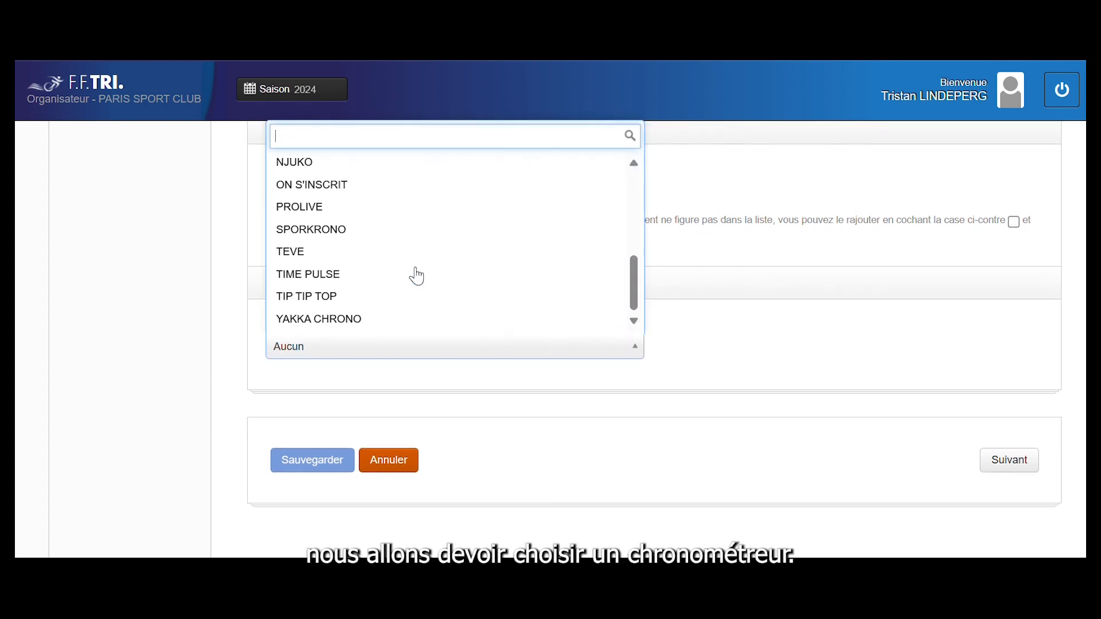
pyautogui.scroll(4, 417, 277)
pyautogui.scroll(3, 417, 276)
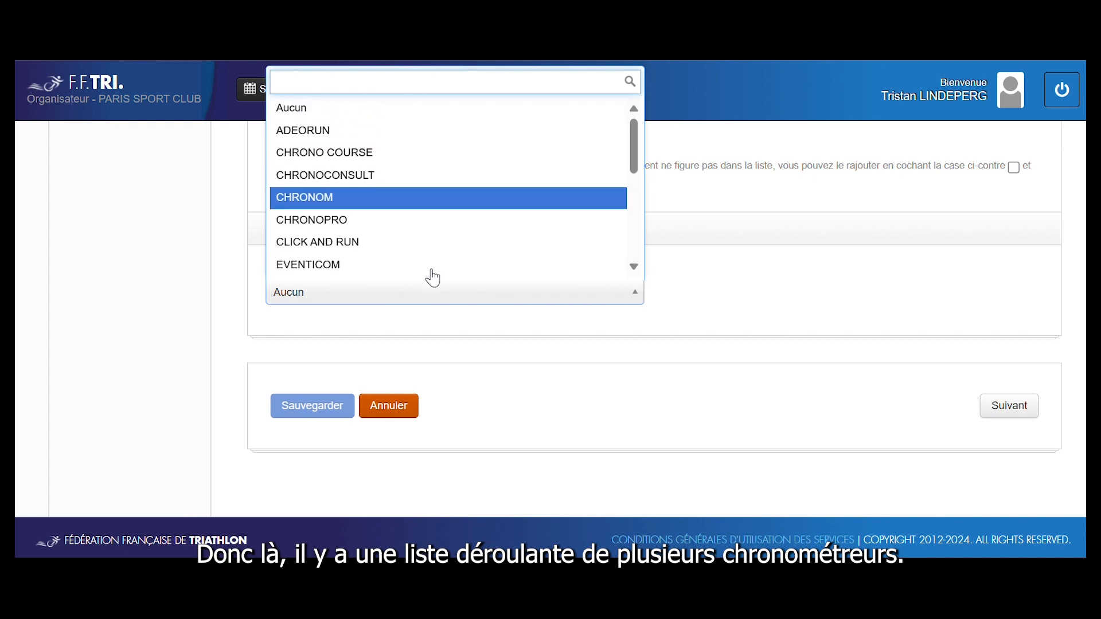
pyautogui.click(746, 364)
pyautogui.scroll(2, 748, 367)
pyautogui.scroll(-2, 746, 366)
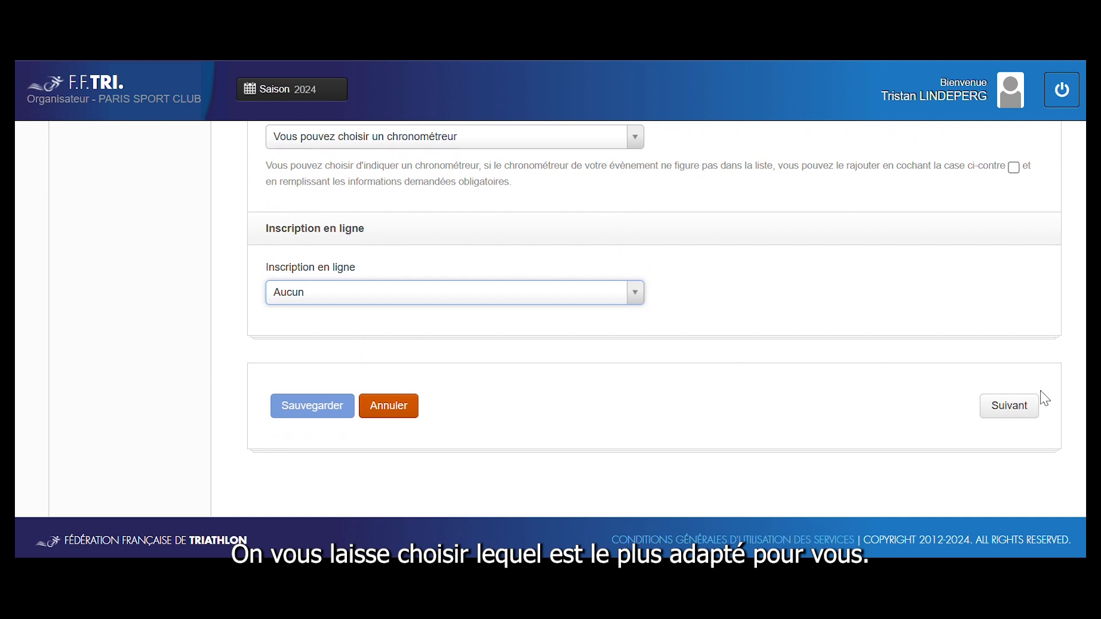
pyautogui.click(1011, 403)
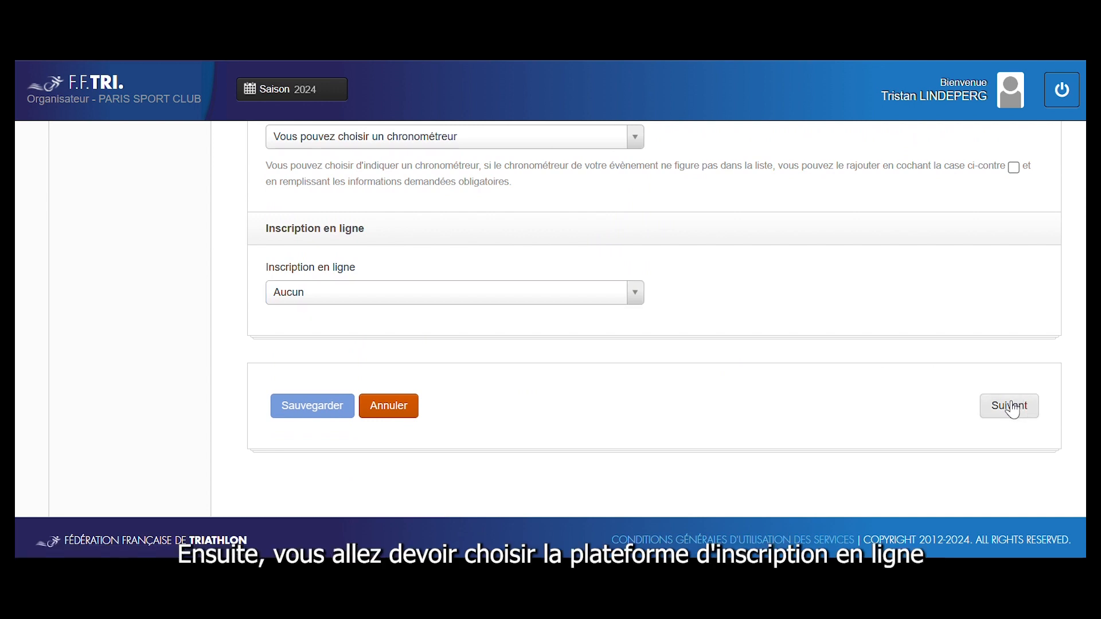
# Request the Triathlon durable 1 étoile label, with last year's label set to Aucun
pyautogui.scroll(-5, 722, 402)
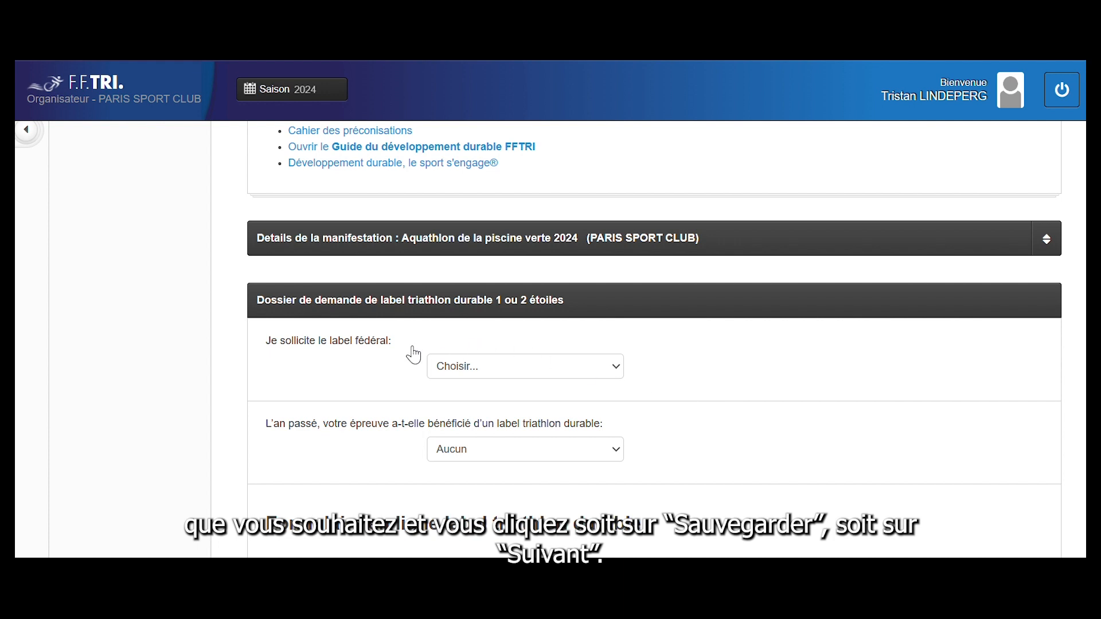
pyautogui.scroll(1, 465, 338)
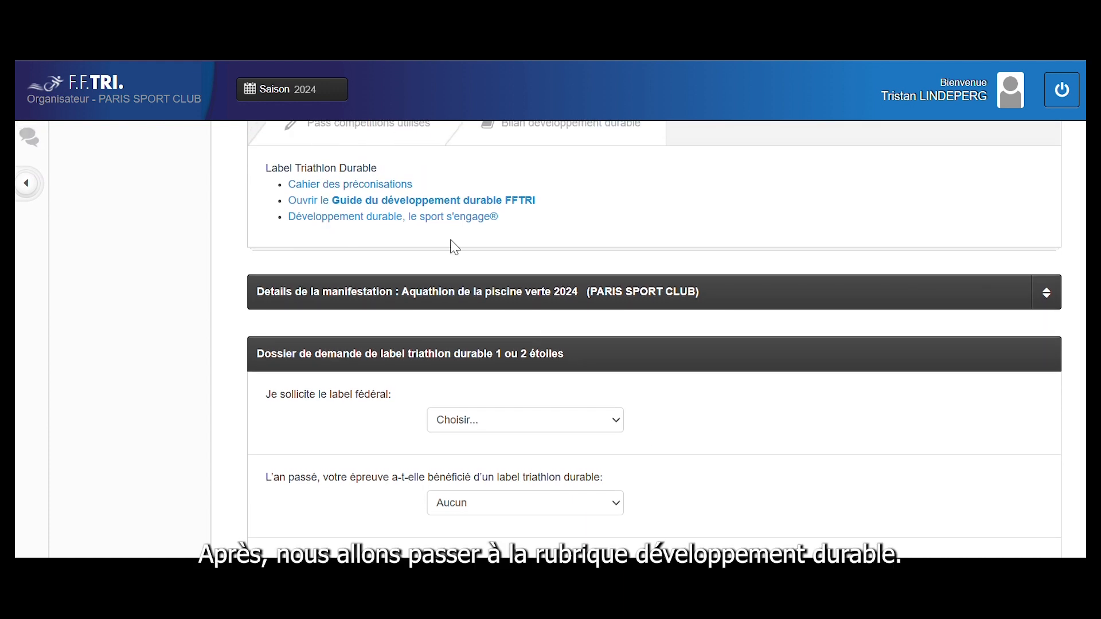
pyautogui.click(597, 424)
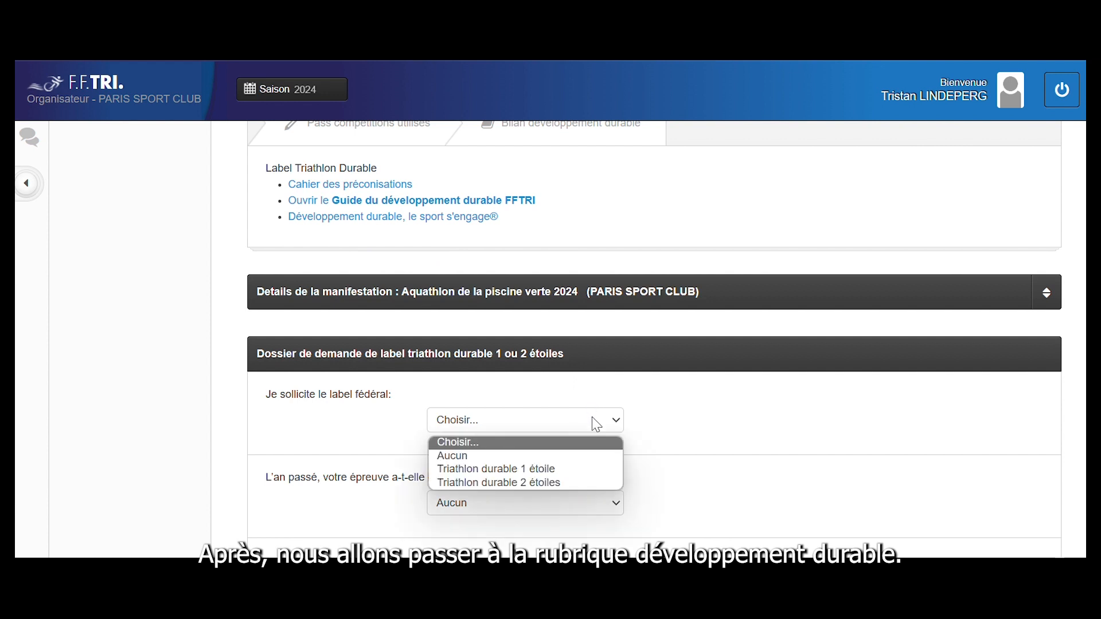
pyautogui.click(579, 471)
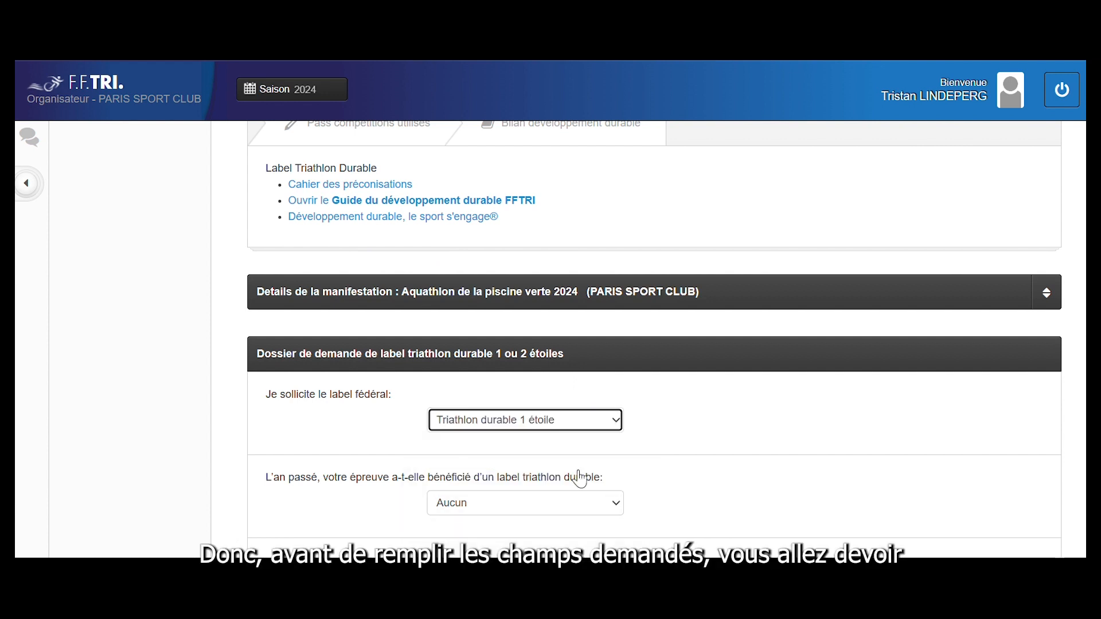
pyautogui.click(573, 507)
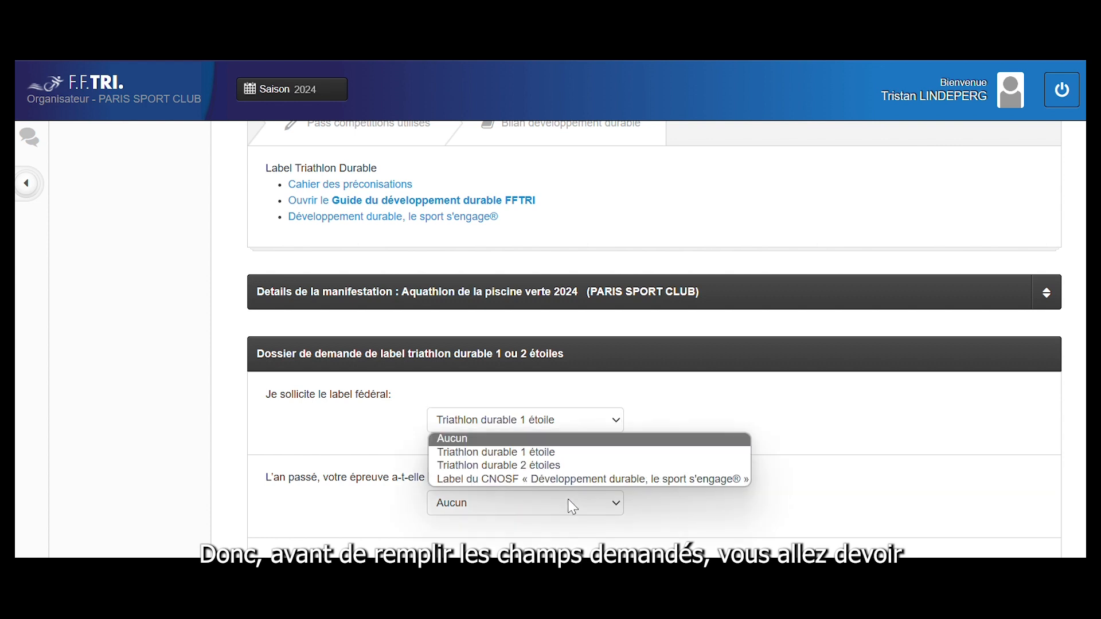
pyautogui.click(550, 441)
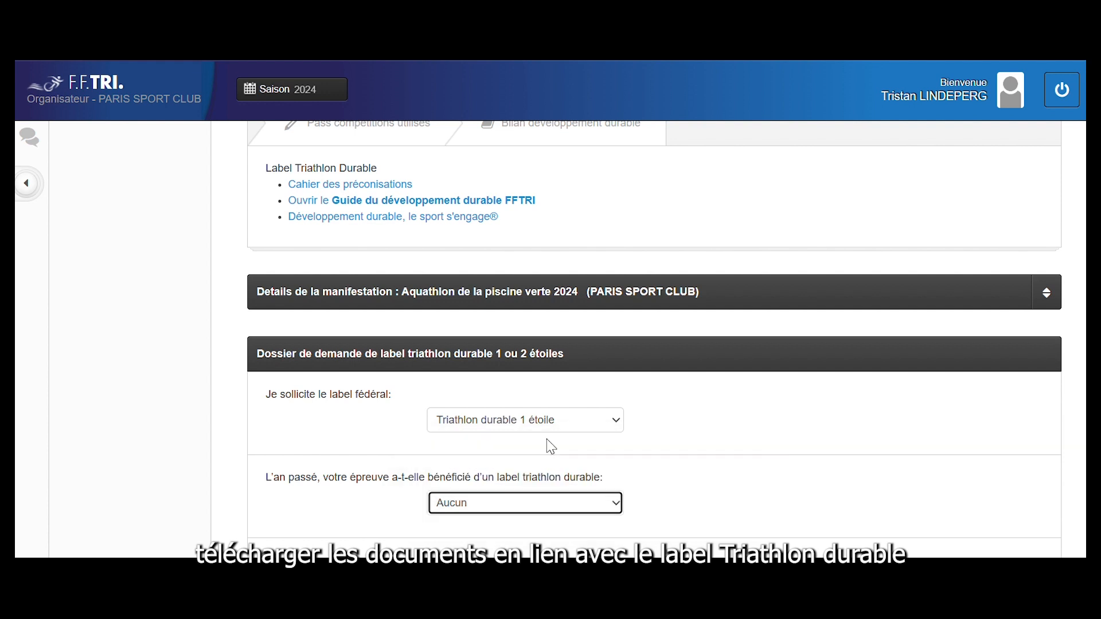
pyautogui.scroll(-3, 551, 446)
pyautogui.scroll(-2, 550, 446)
pyautogui.scroll(-1, 551, 446)
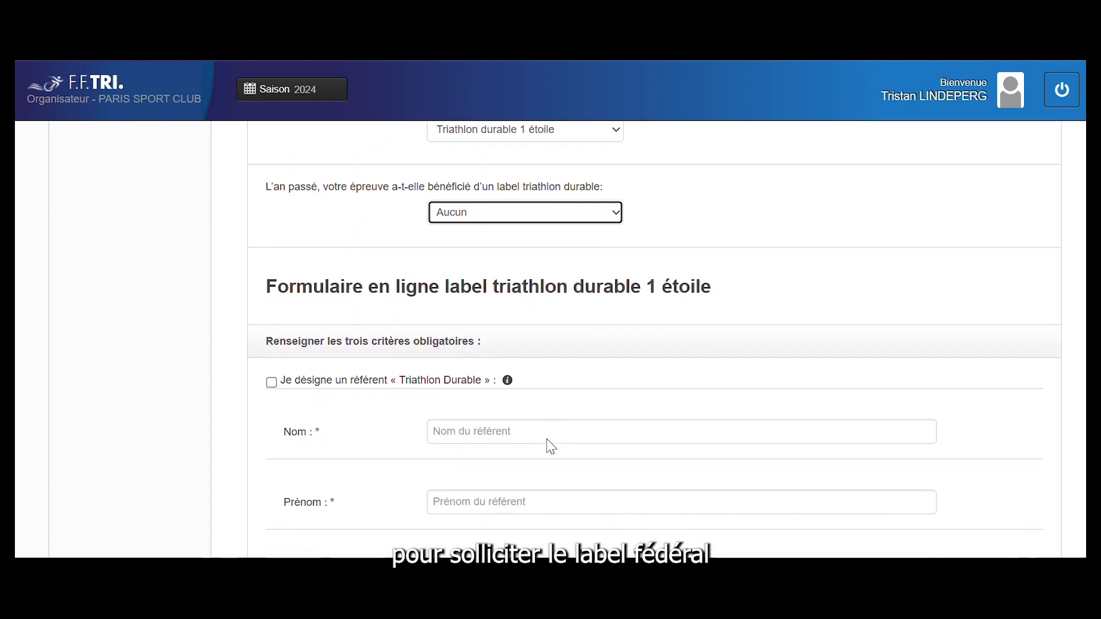
# Designate a referent filled from saved details and commit to informing partners about the label
pyautogui.click(271, 383)
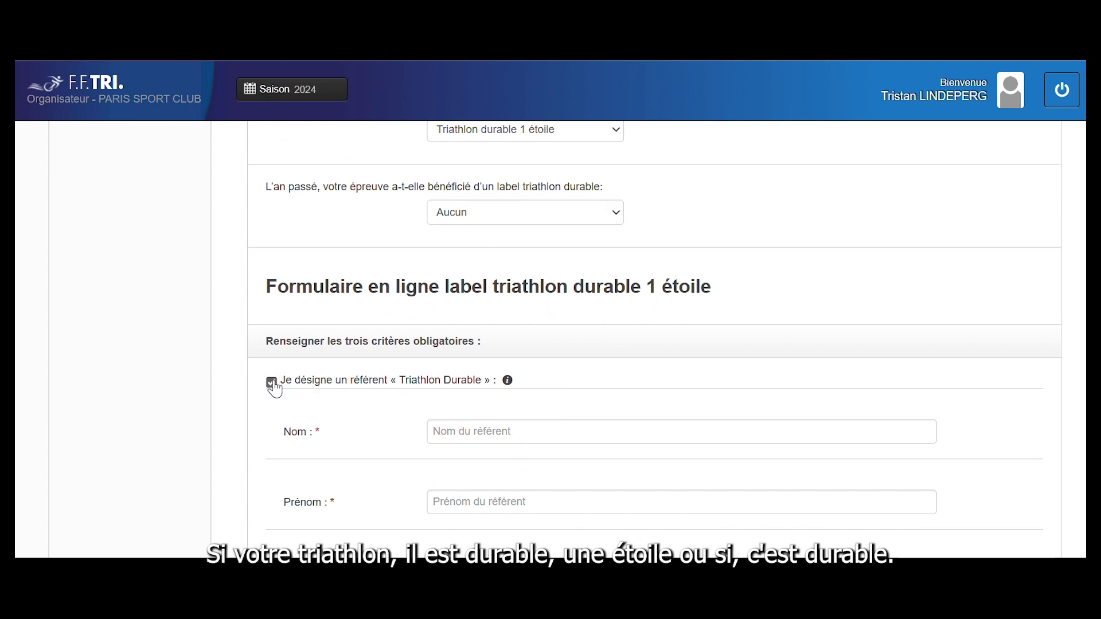
pyautogui.scroll(-3, 275, 387)
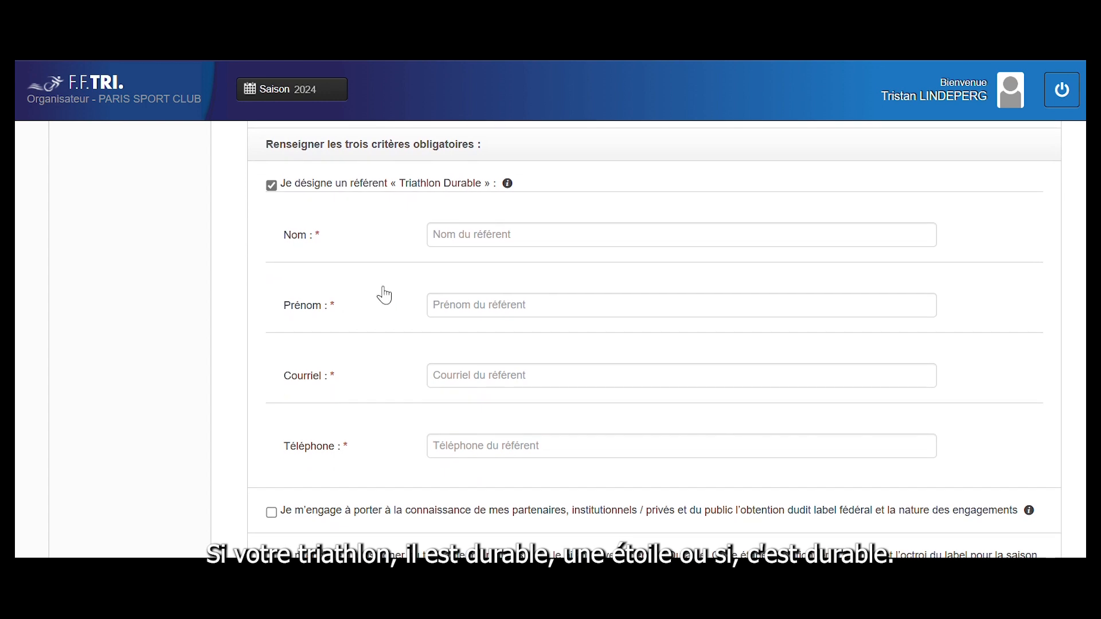
pyautogui.click(490, 236)
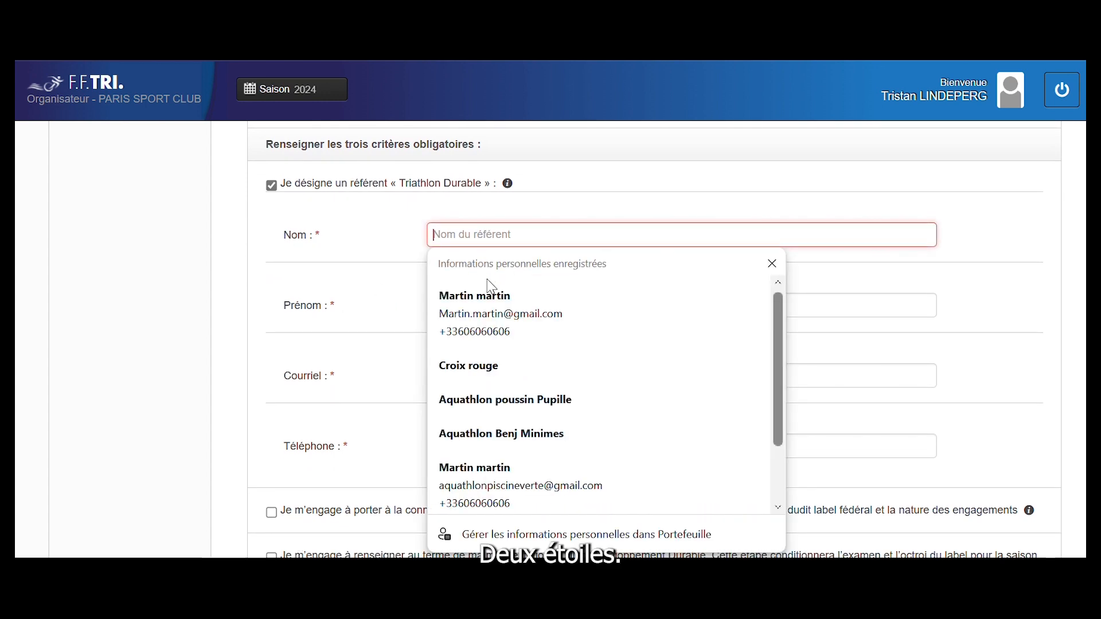
pyautogui.click(489, 304)
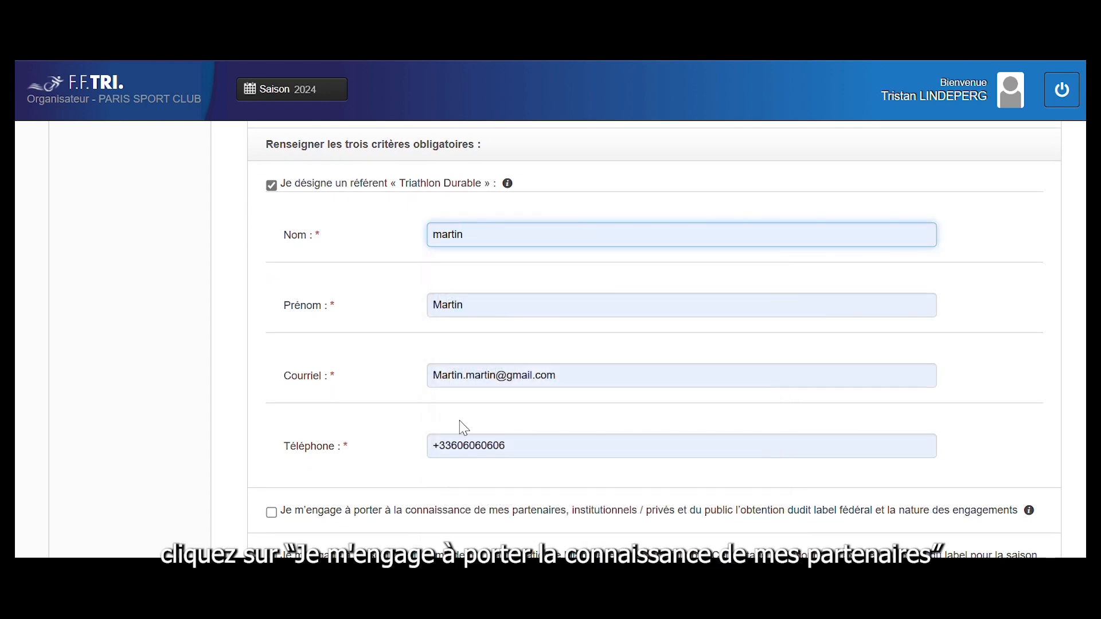
pyautogui.scroll(-2, 462, 425)
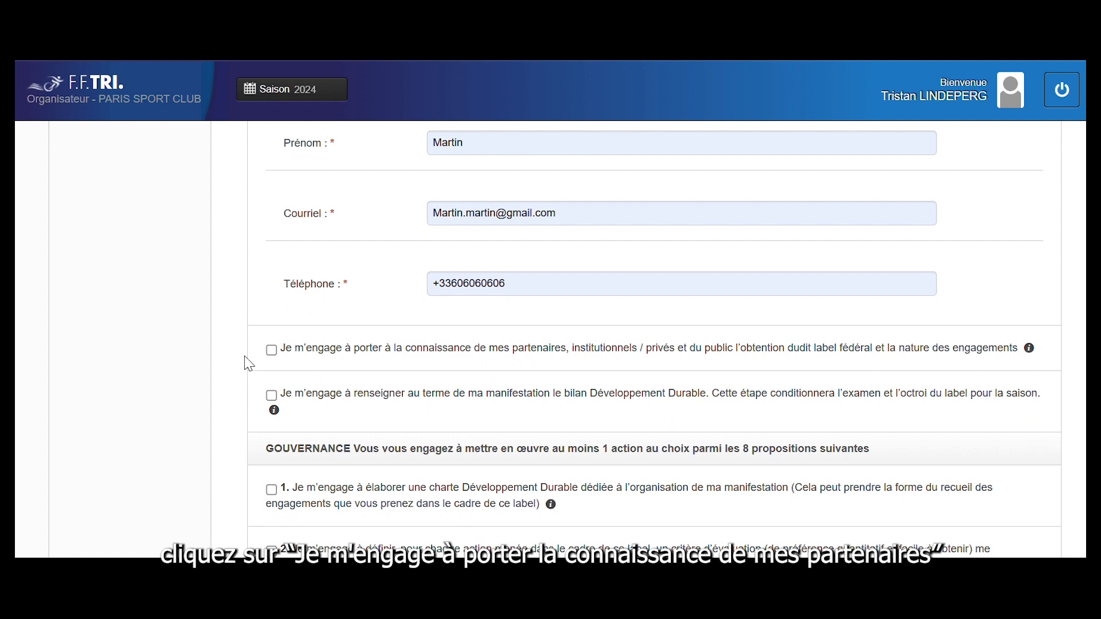
pyautogui.click(271, 351)
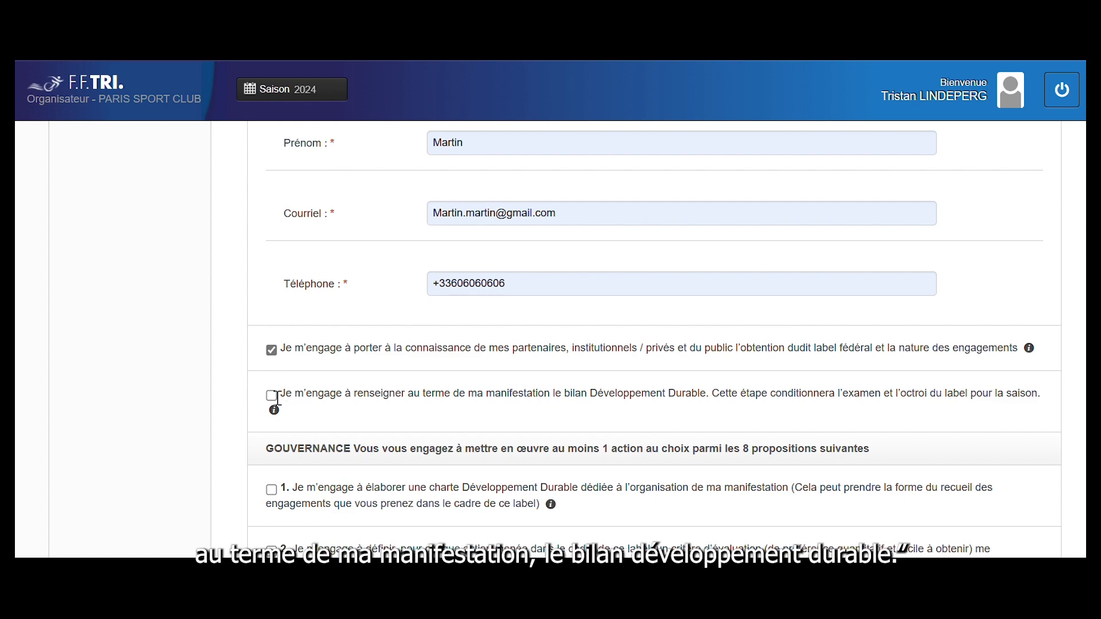
pyautogui.scroll(-3, 273, 409)
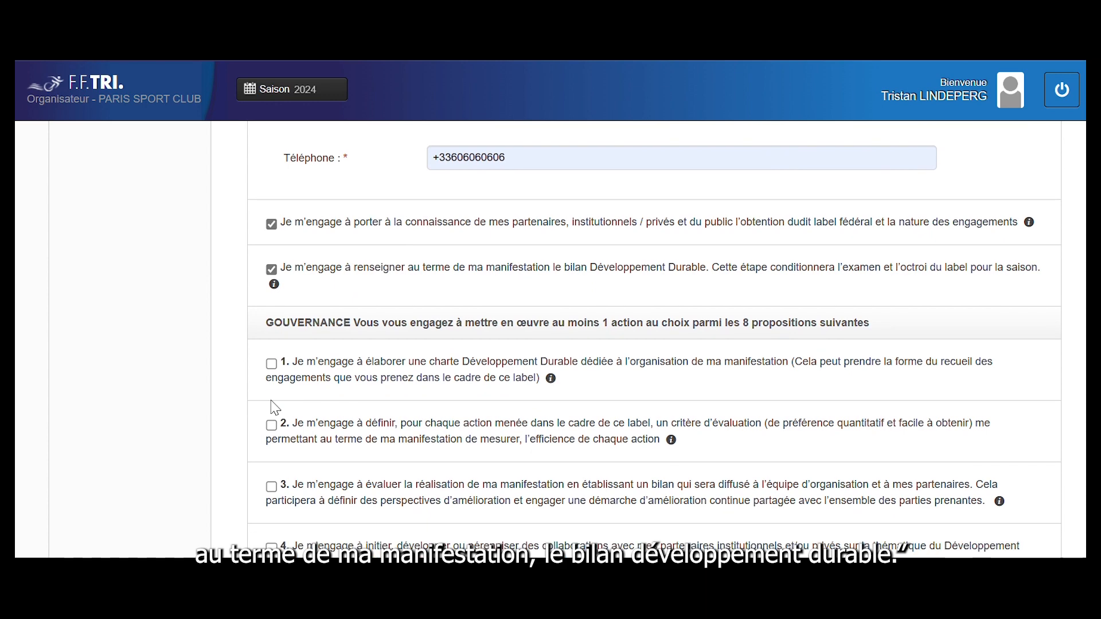
# Tick social action 9 for association or foundation partnerships and start the partnership description
pyautogui.scroll(-2, 275, 407)
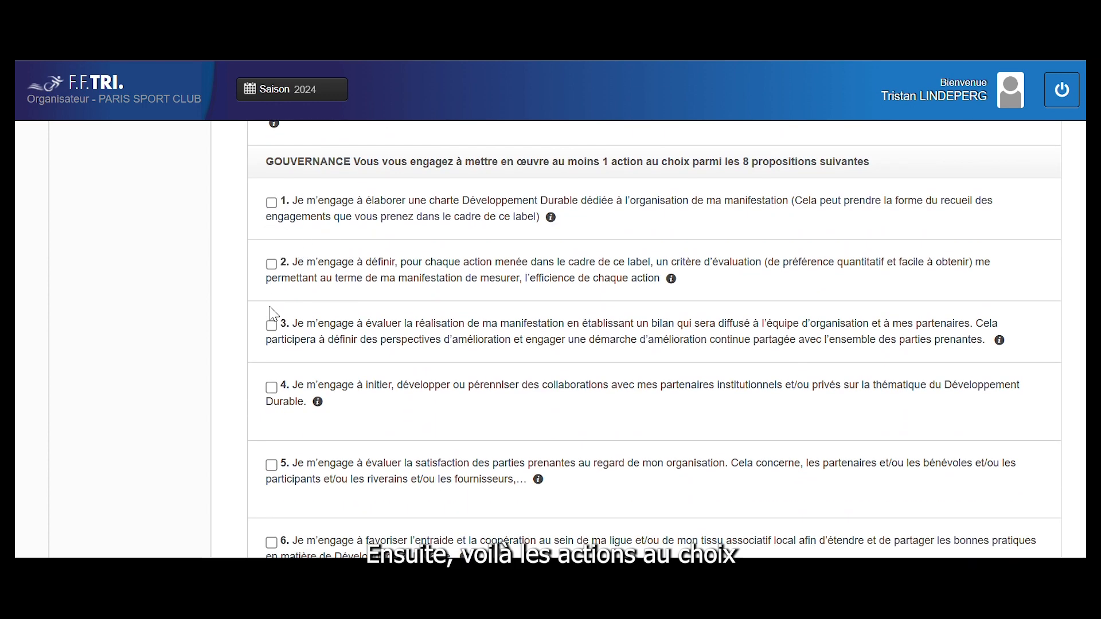
pyautogui.scroll(-10, 273, 334)
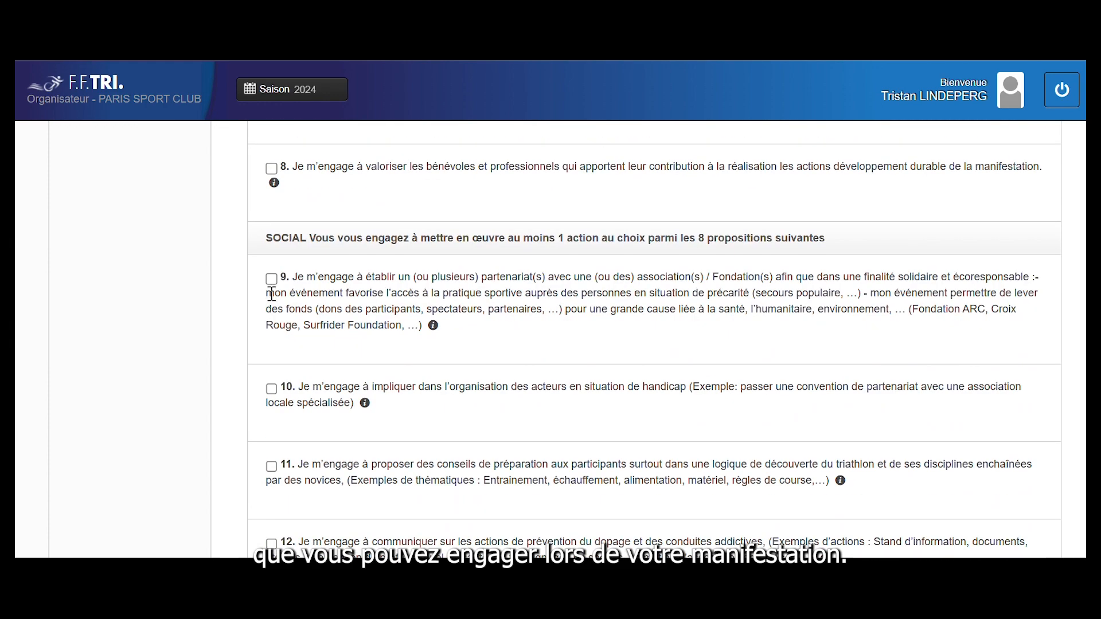
pyautogui.click(272, 280)
pyautogui.scroll(-5, 273, 286)
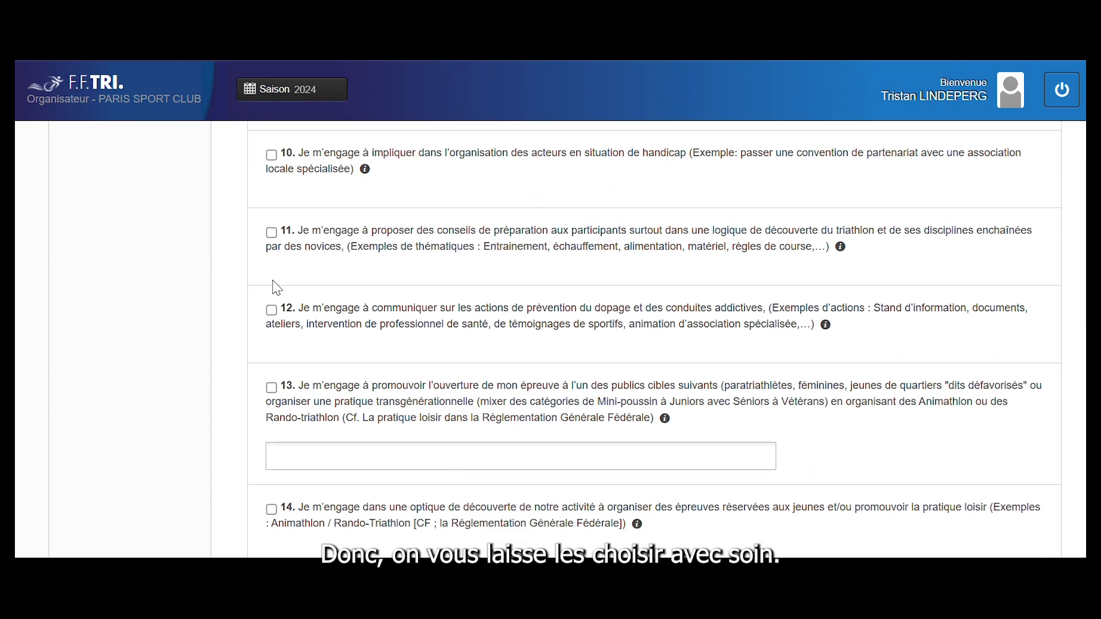
pyautogui.scroll(3, 278, 286)
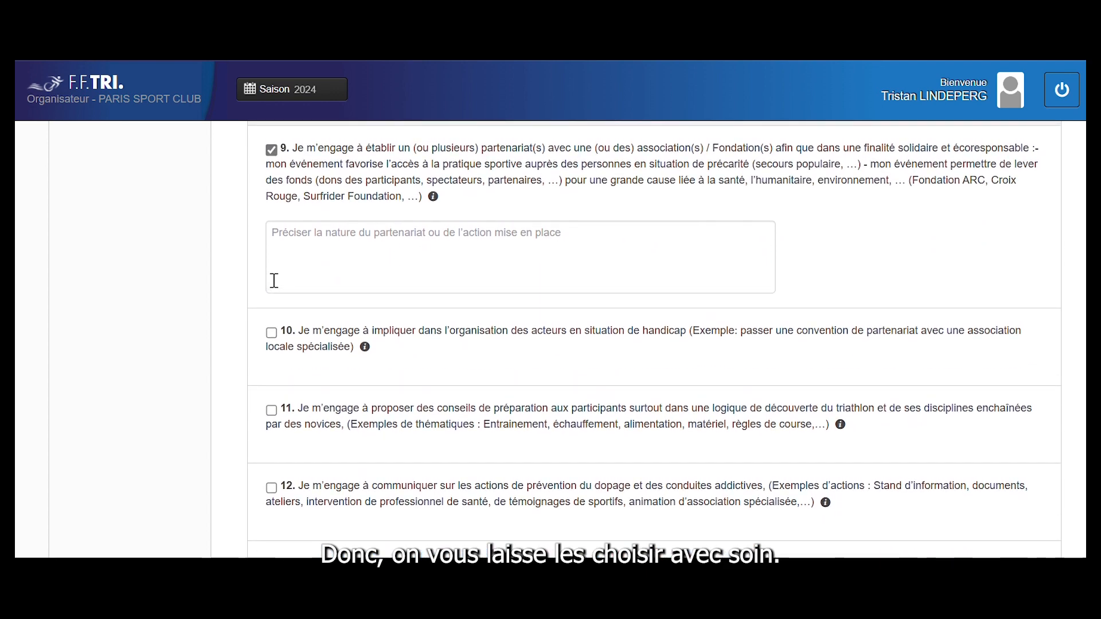
pyautogui.scroll(1, 274, 280)
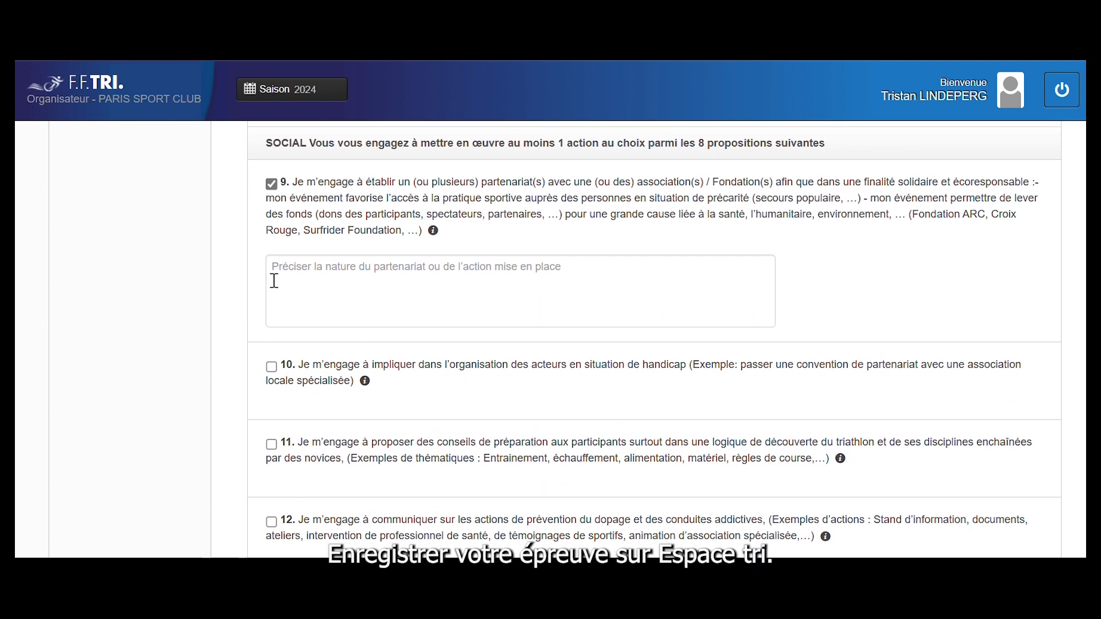
pyautogui.click(274, 280)
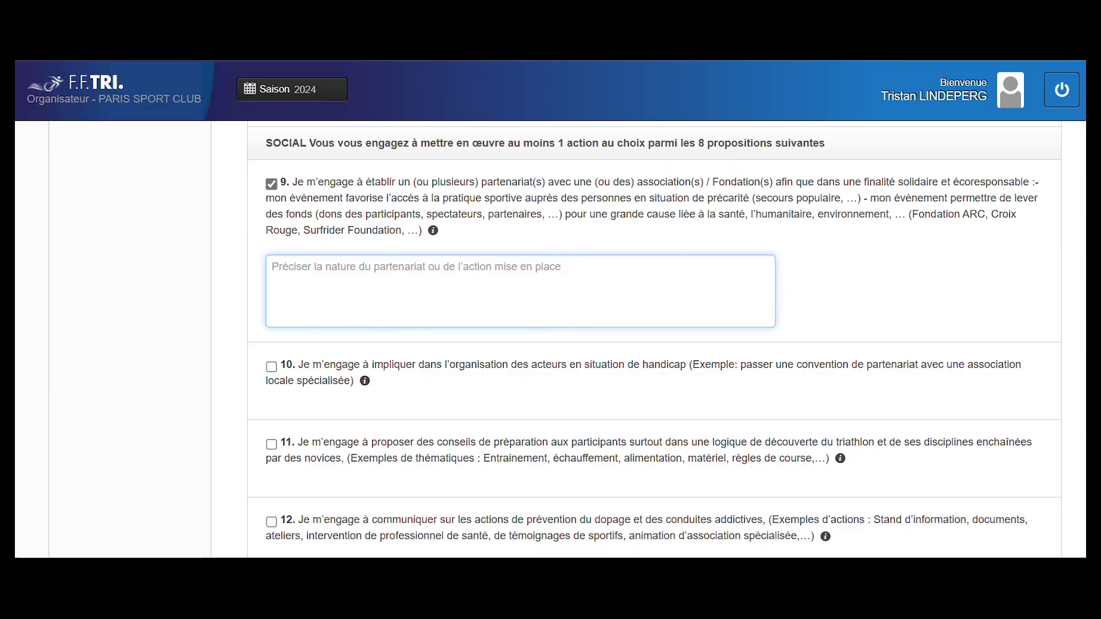